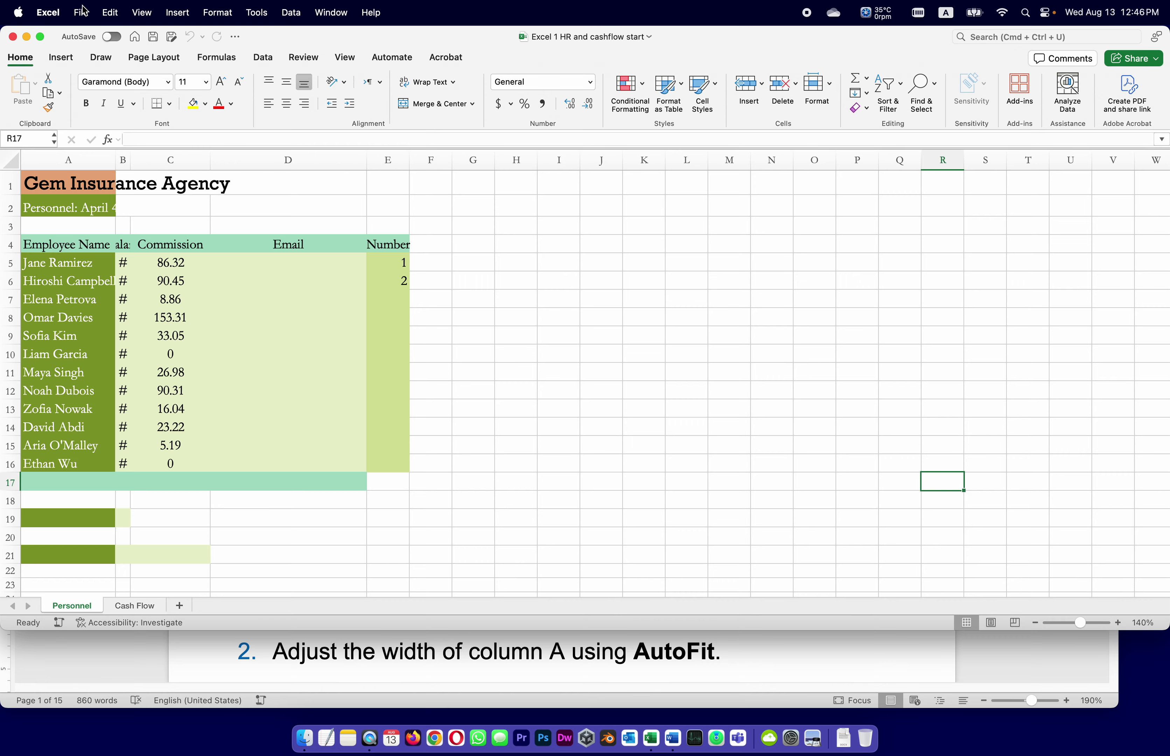
Save a copy of the workbook with your last name replacing 'start' in the file name.
left_click(82, 11)
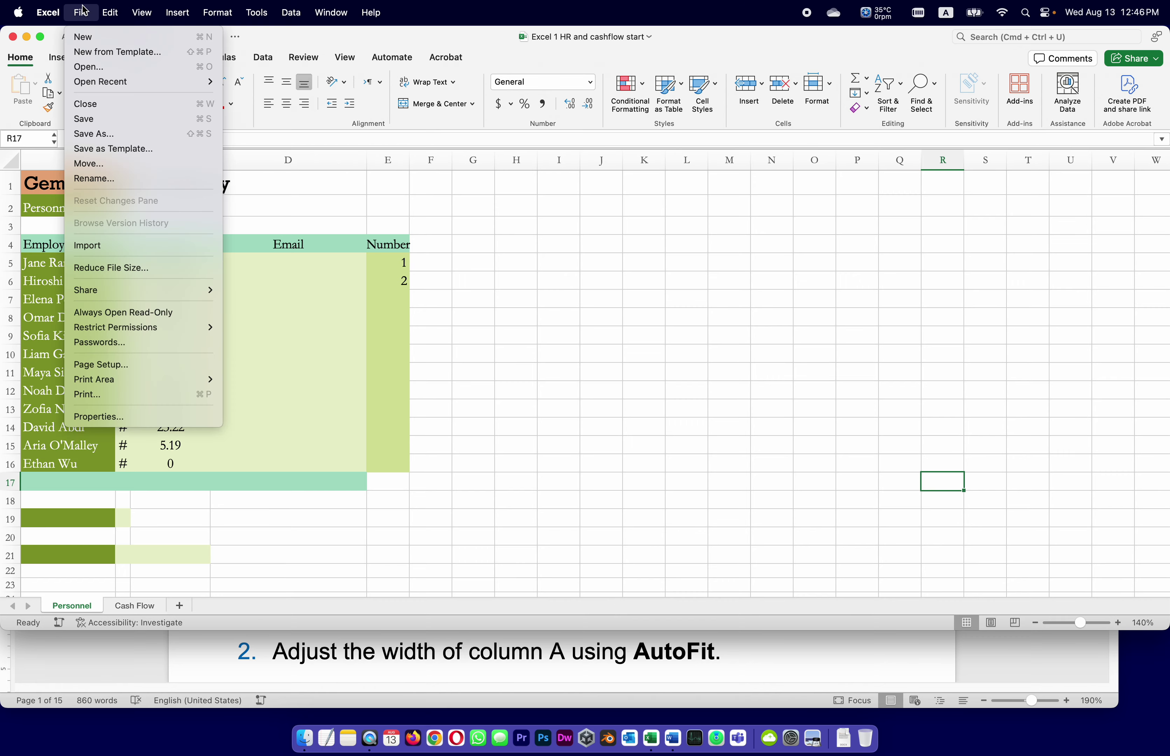
left_click(94, 137)
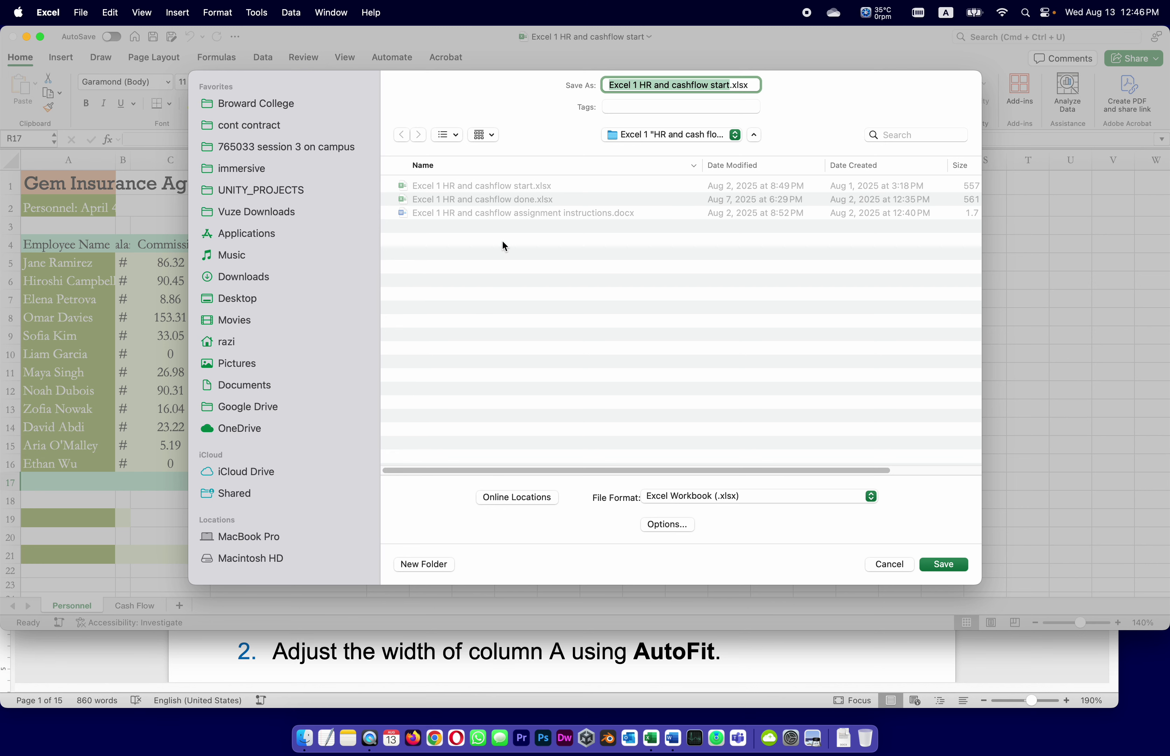
left_click(732, 84)
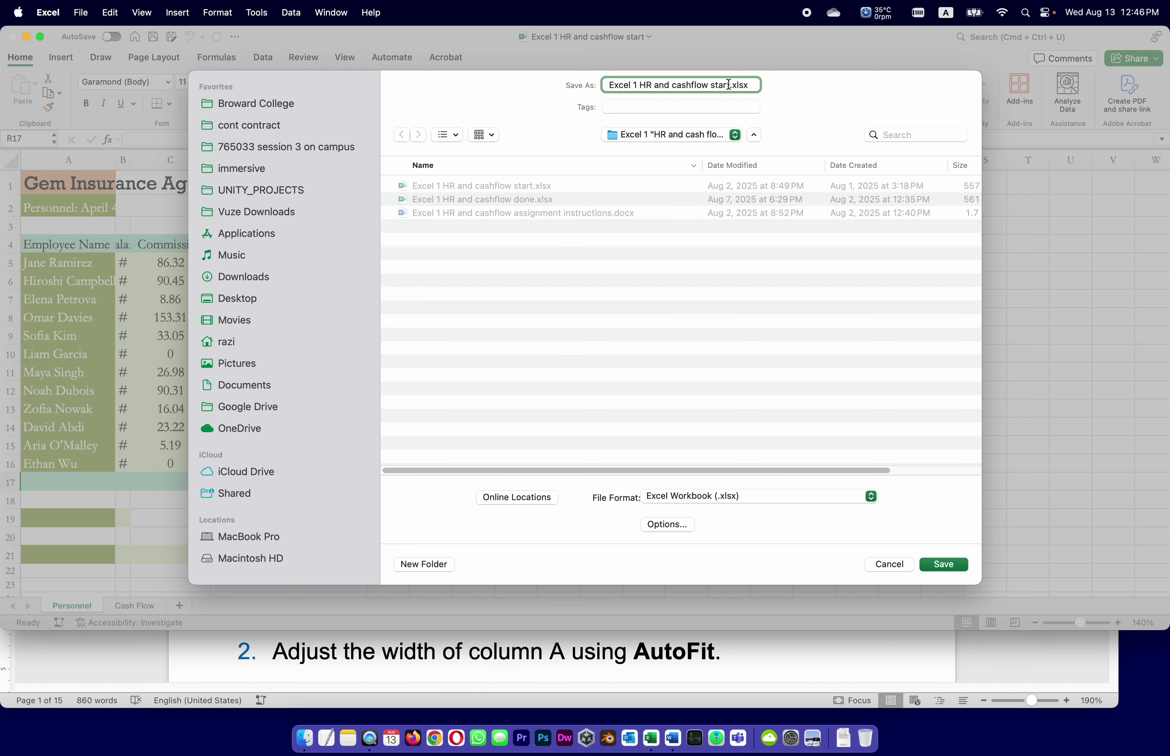
key("BackSpace")
key("BackSpace")
key("BackSpace")
key("BackSpace")
key("BackSpace")
type("Smith")
left_click(958, 571)
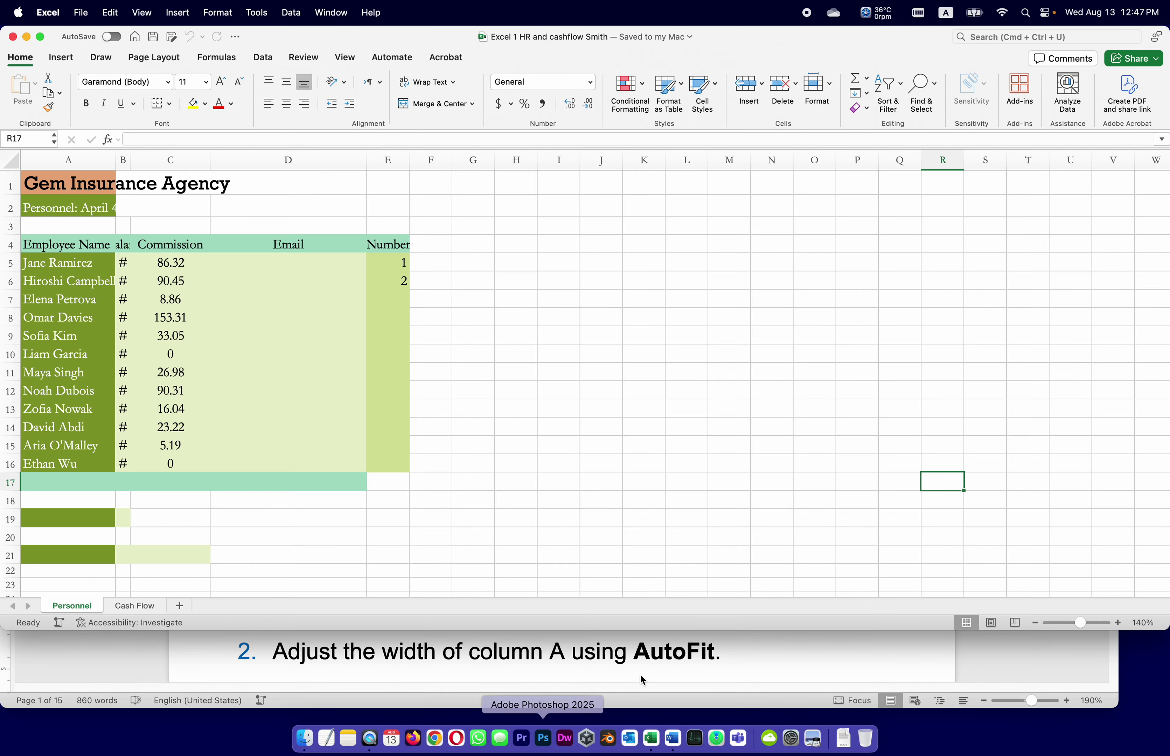
left_click(757, 691)
scroll(624, 553, "down", 2)
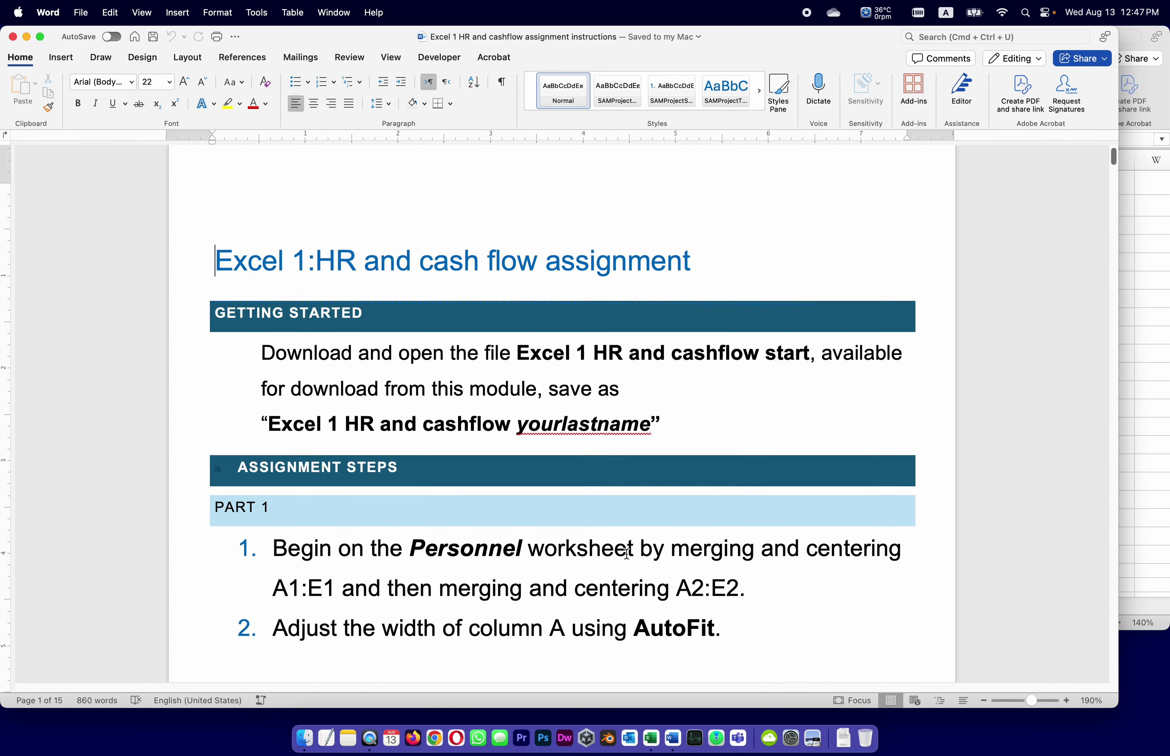
scroll(420, 490, "down", 10)
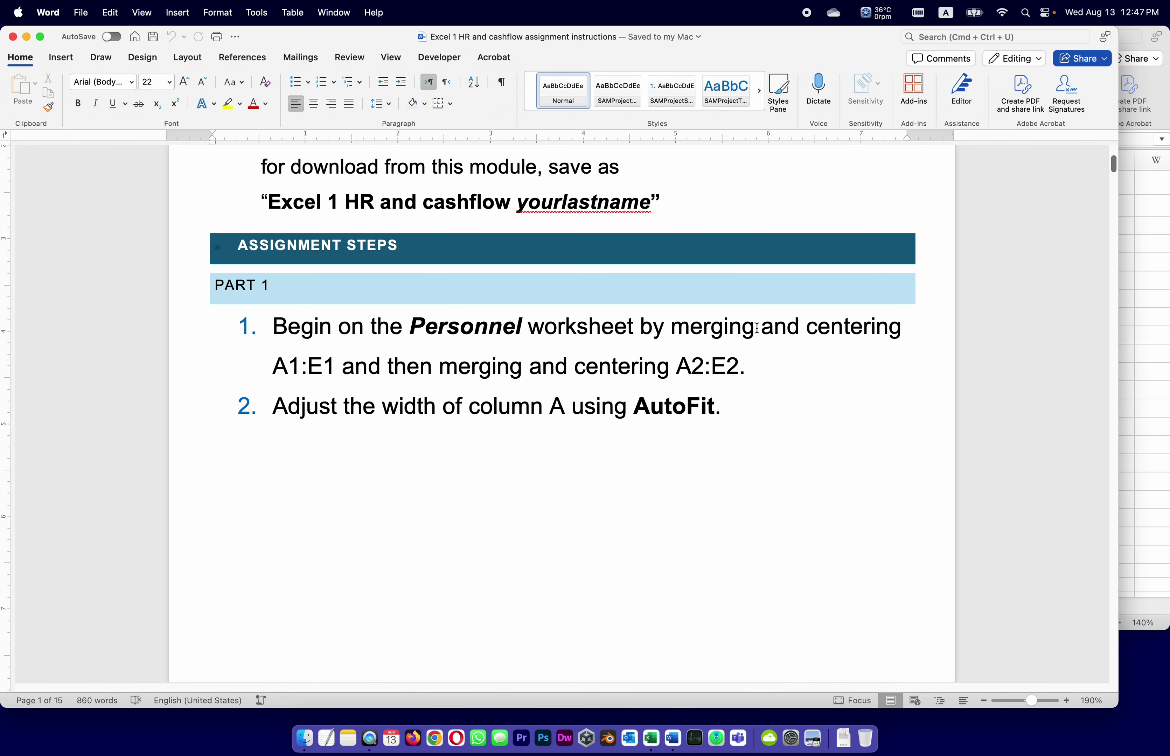
left_click(651, 738)
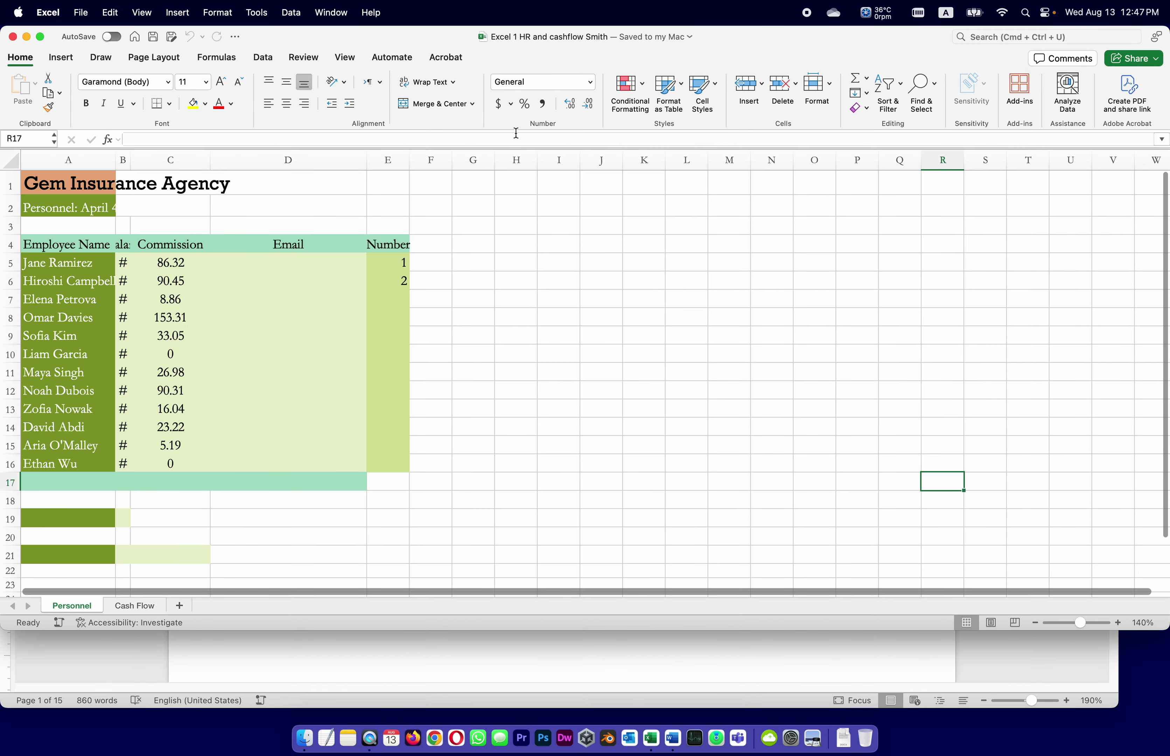
On the Personnel sheet, merge and center the company title across A1:E1.
left_click(141, 607)
left_click(71, 605)
left_click_drag(37, 178, 378, 180)
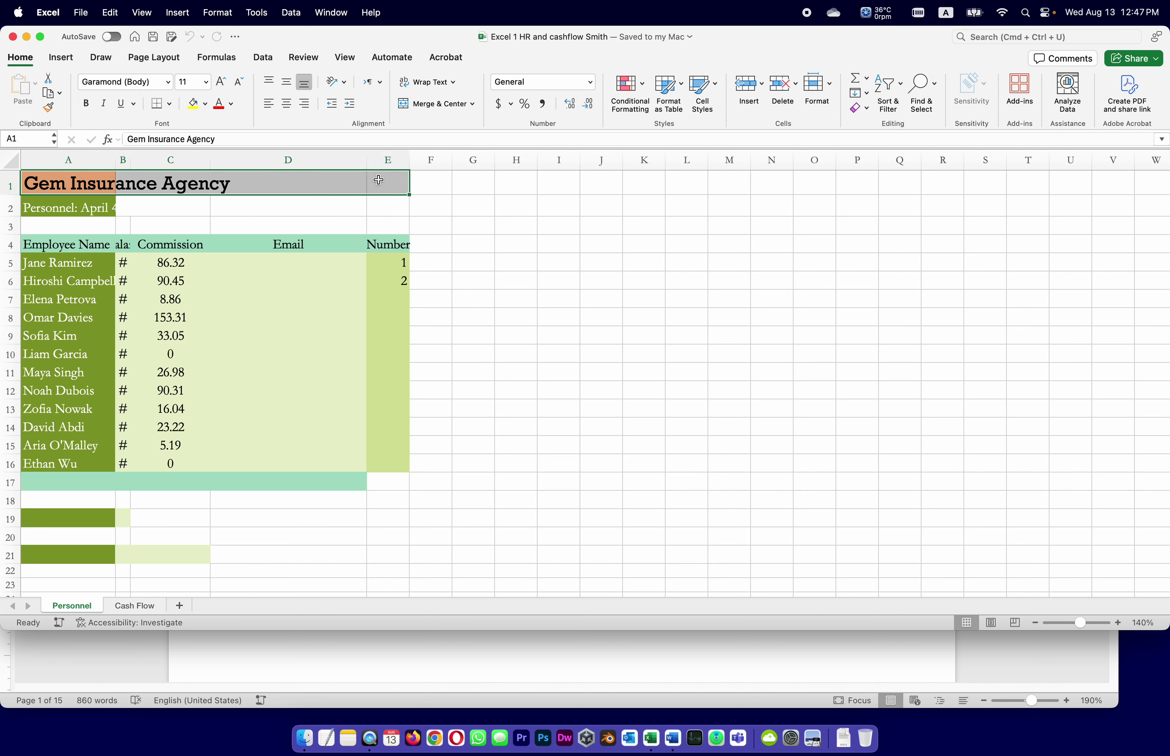
left_click(409, 105)
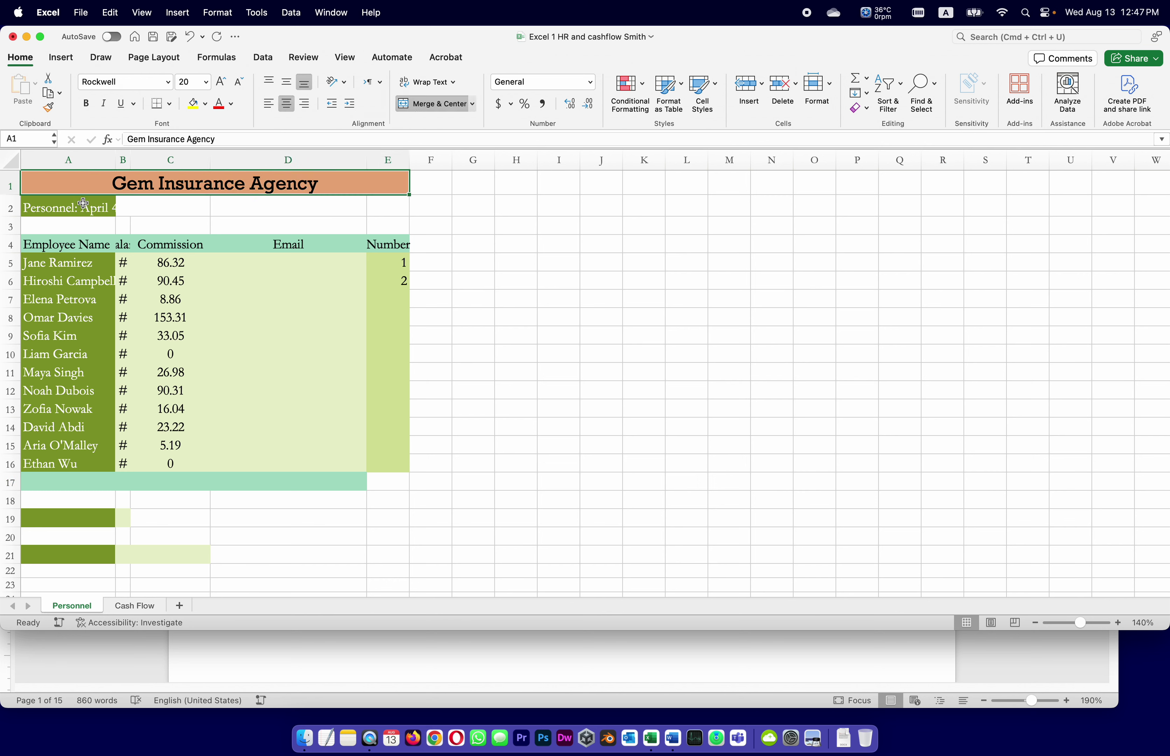
Merge and center the date line across A2:E2 and save the workbook.
left_click_drag(55, 208, 388, 208)
left_click(414, 103)
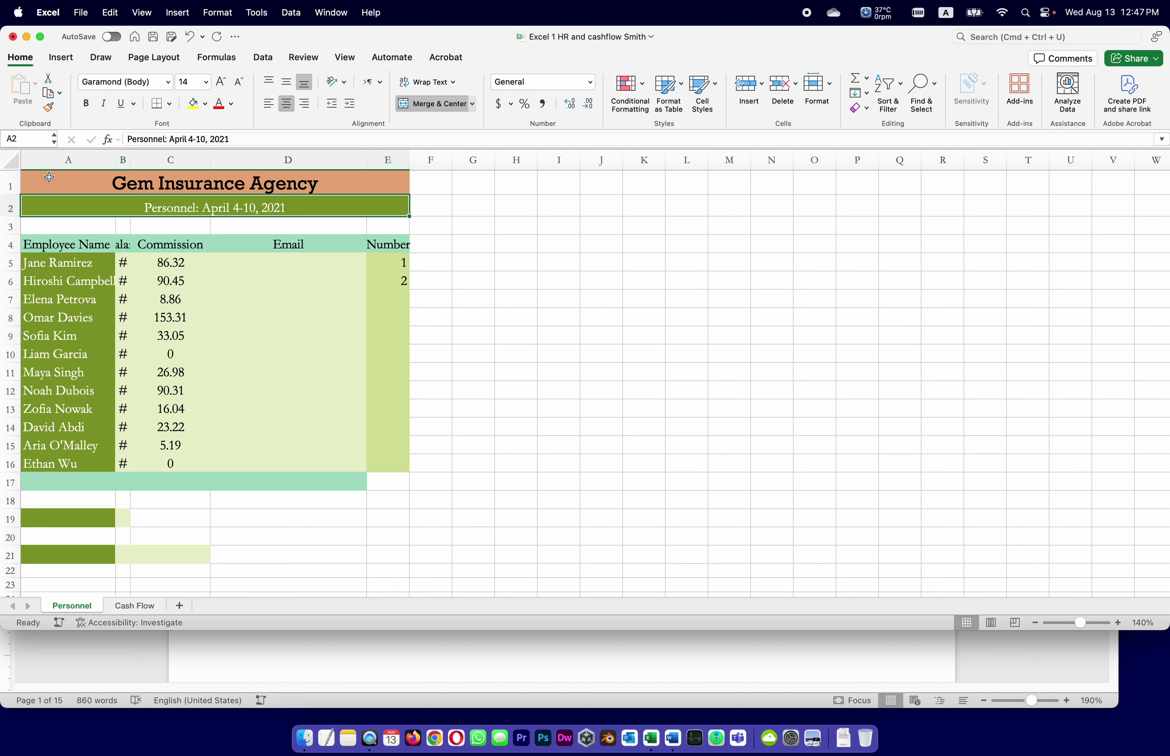
key("super+z")
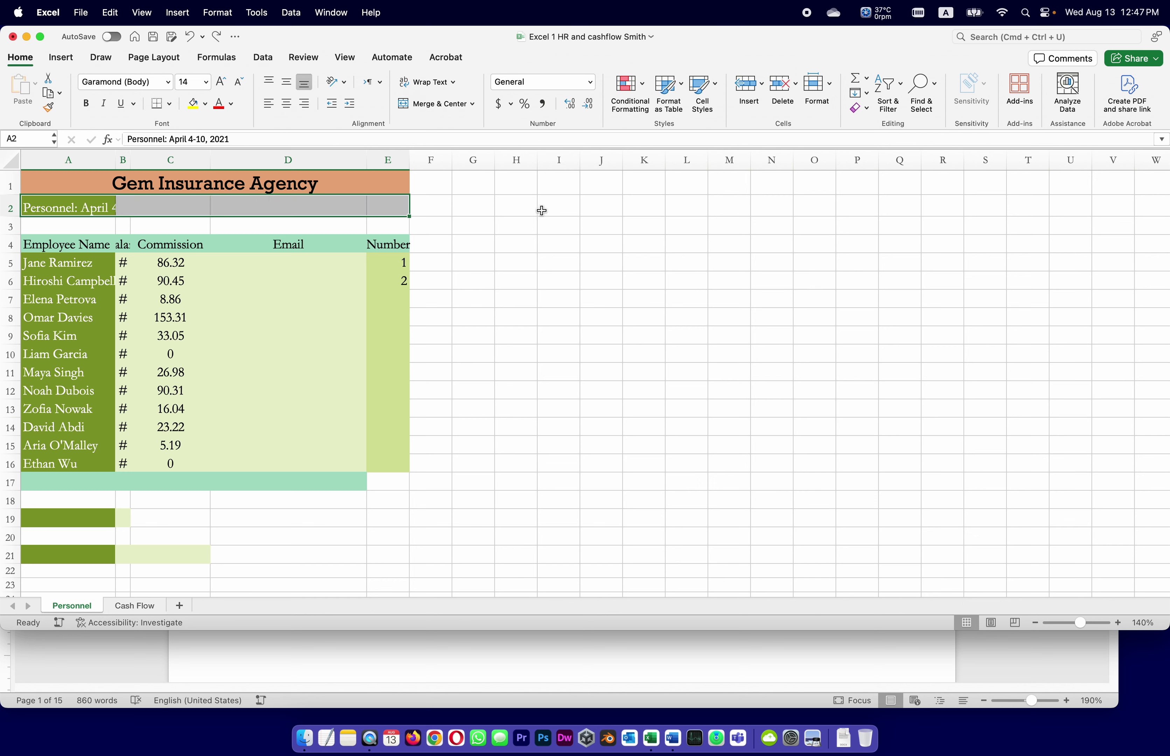
left_click(541, 210)
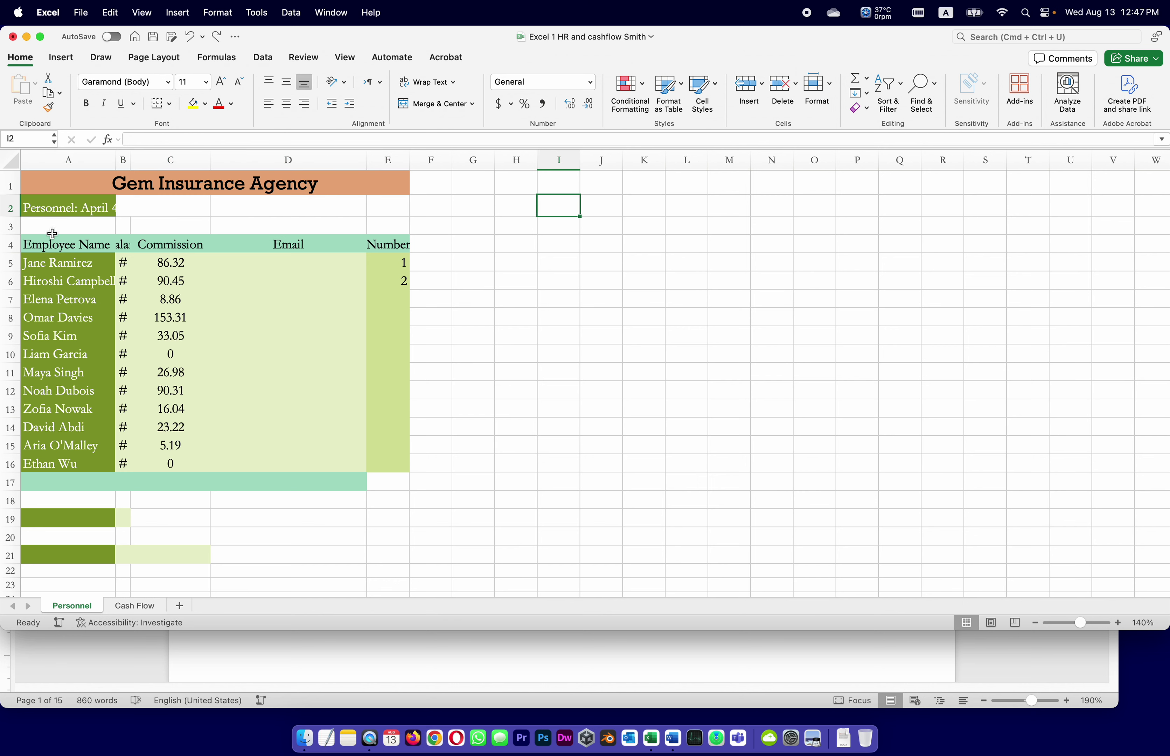
left_click(52, 208)
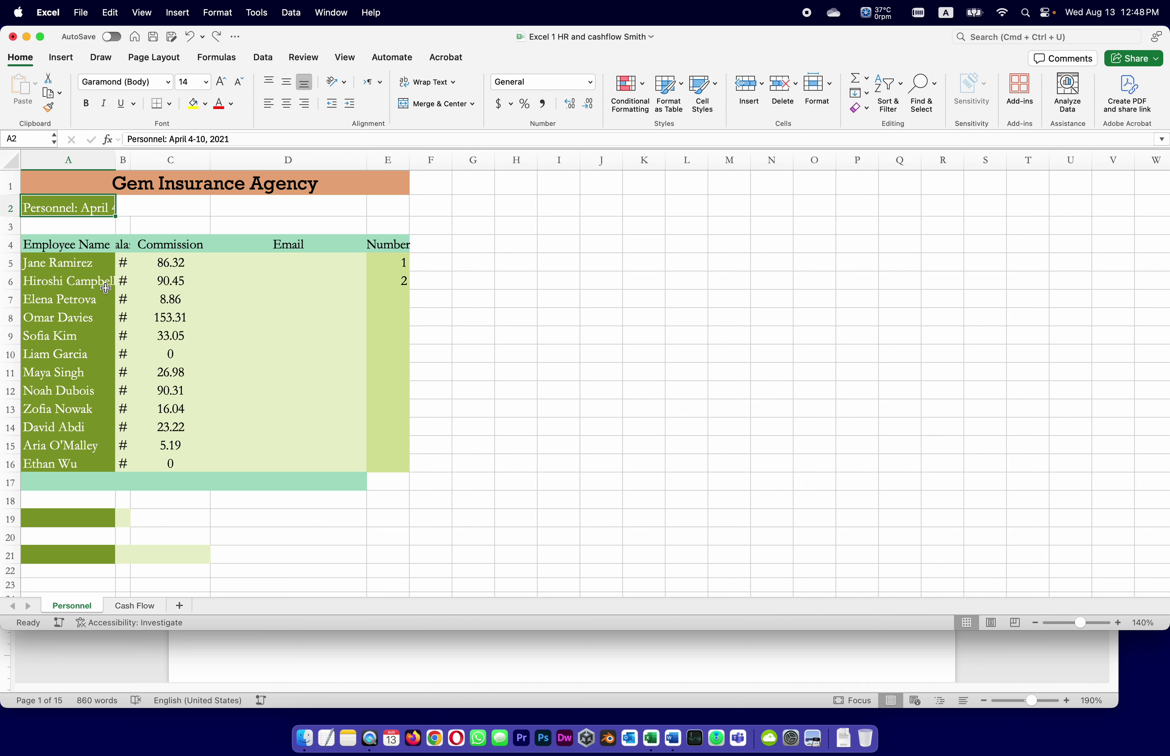
left_click(60, 204)
left_click_drag(61, 204, 402, 208)
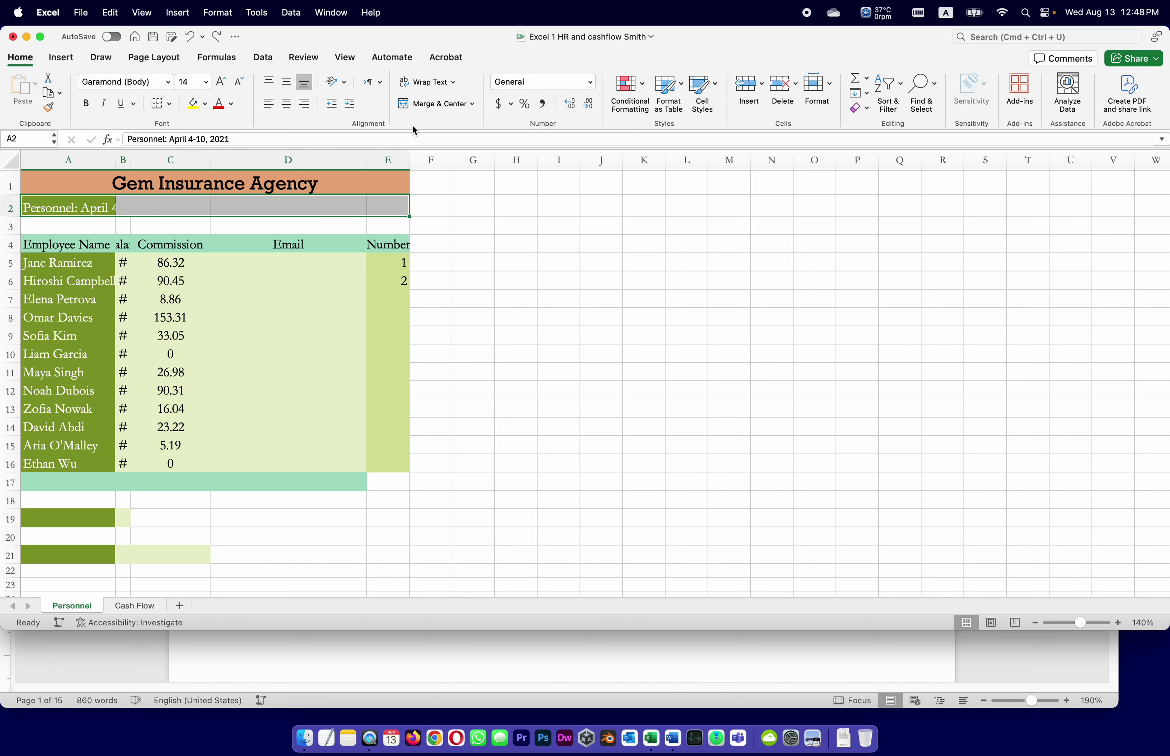
left_click(426, 105)
key("super+s")
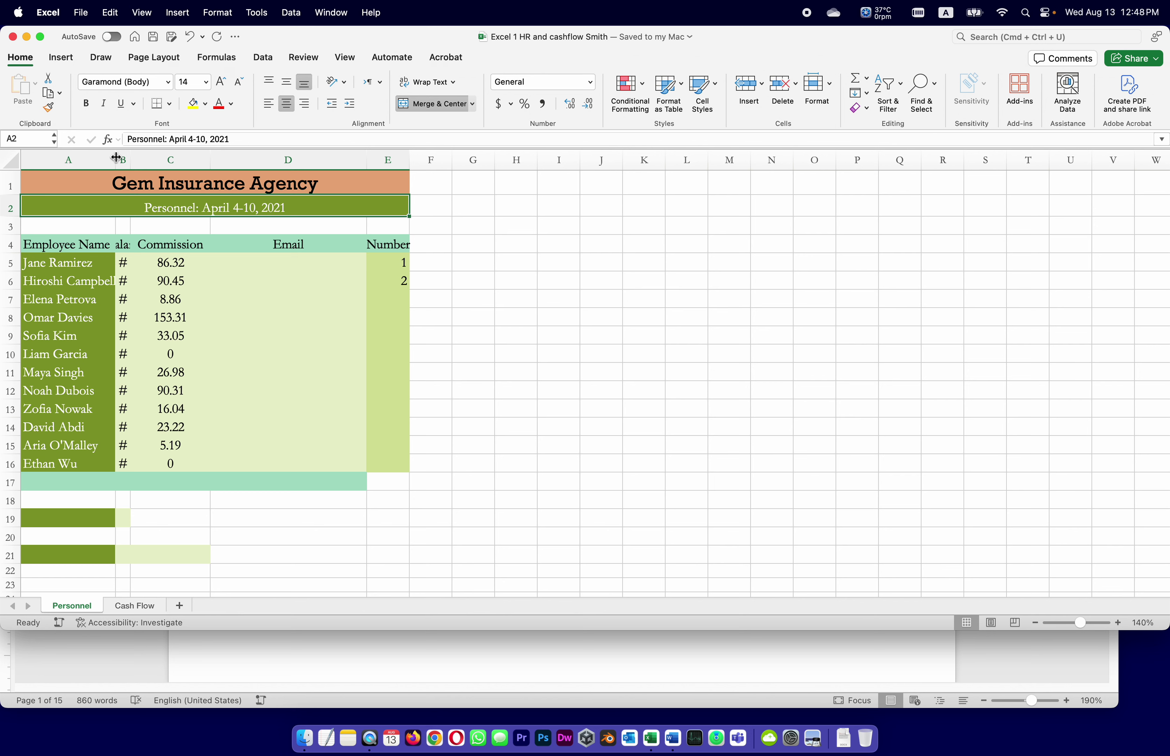
Widen column A to fit the employee names and save.
left_click_drag(116, 157, 122, 157)
key("super+s")
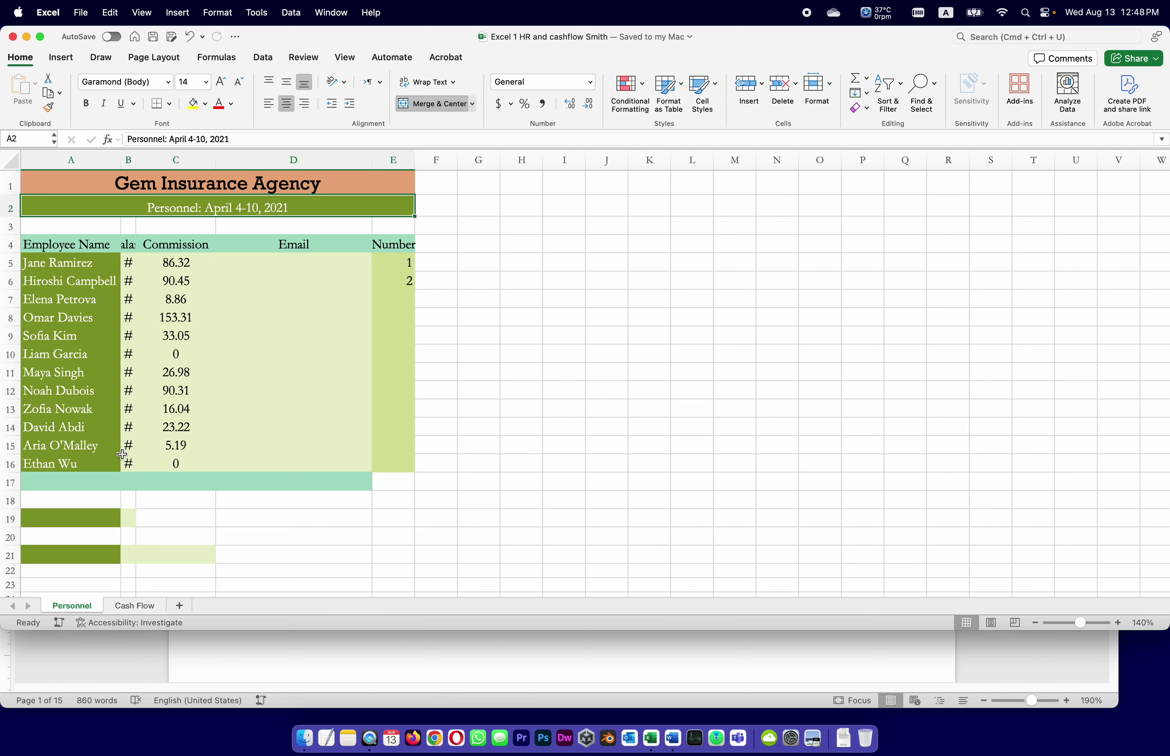
left_click(594, 645)
Set column B's width to 16 so the Salary figures display, then save the workbook.
scroll(598, 605, "down", 15)
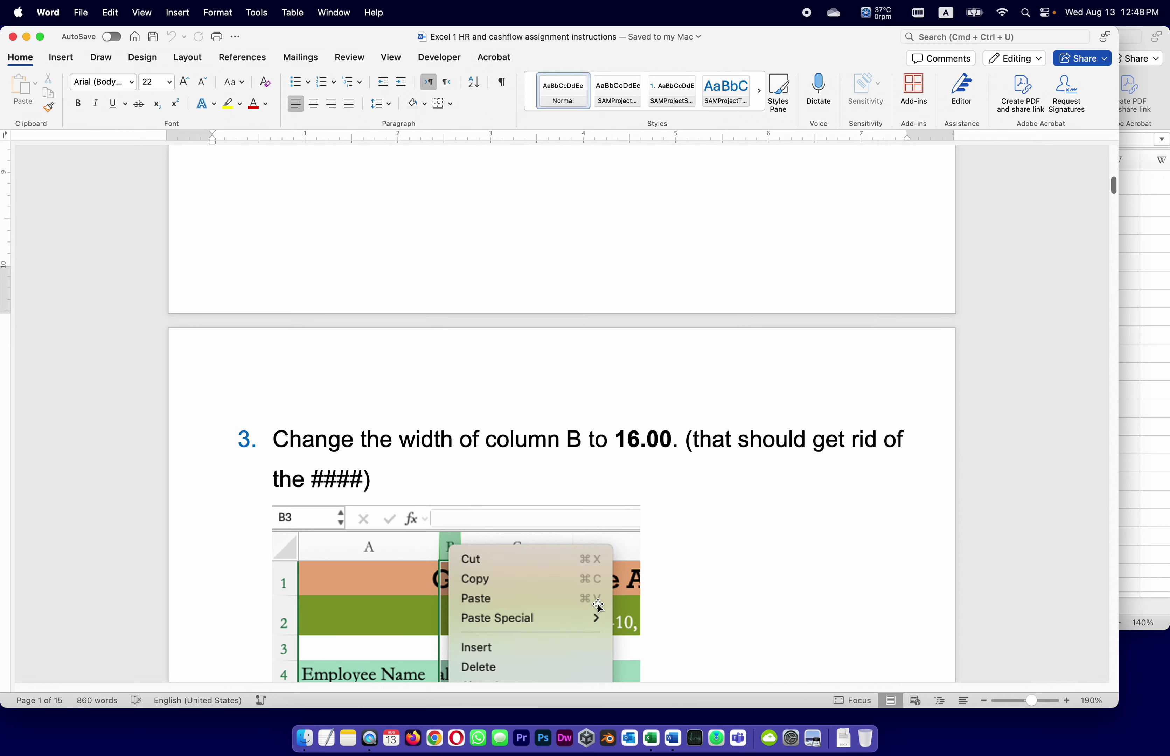
scroll(598, 605, "down", 1)
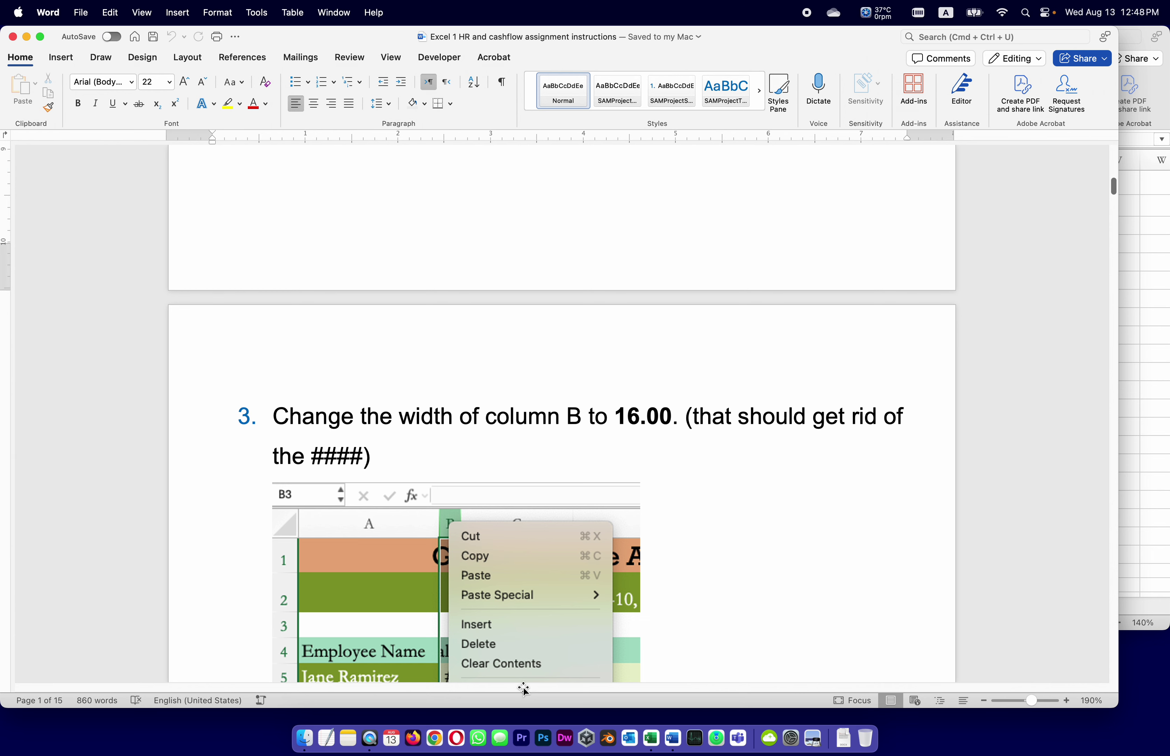
left_click(652, 739)
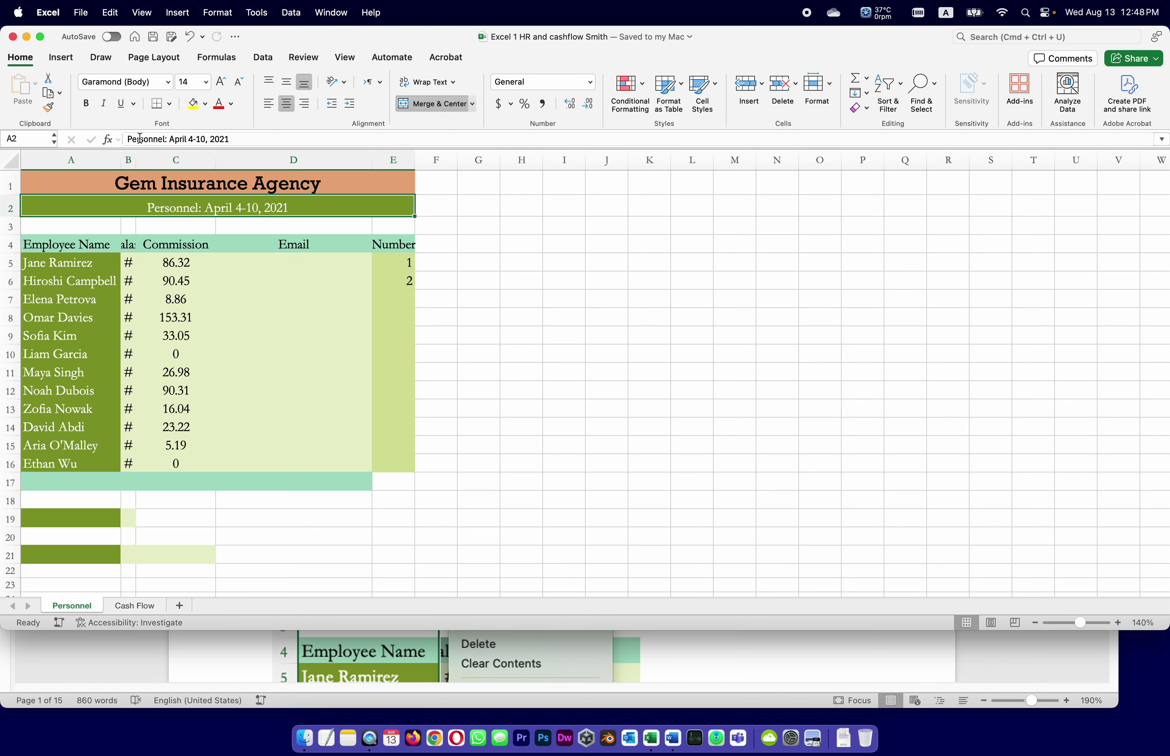
left_click(127, 159)
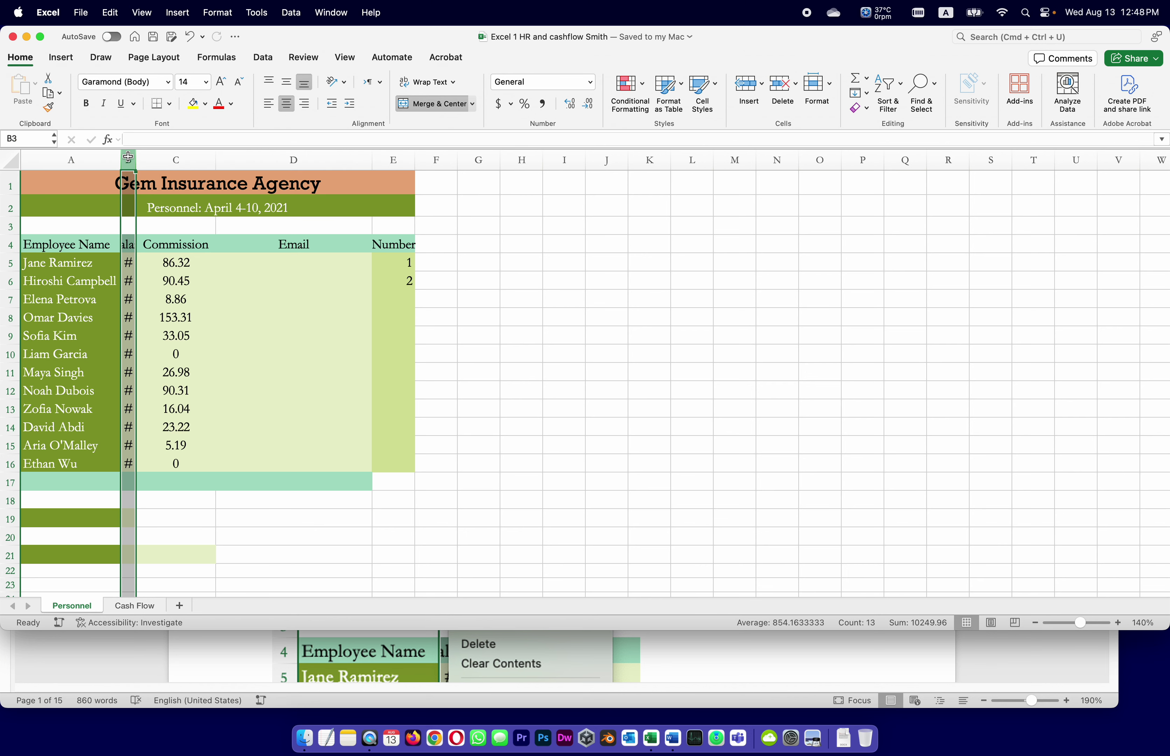
right_click(128, 159)
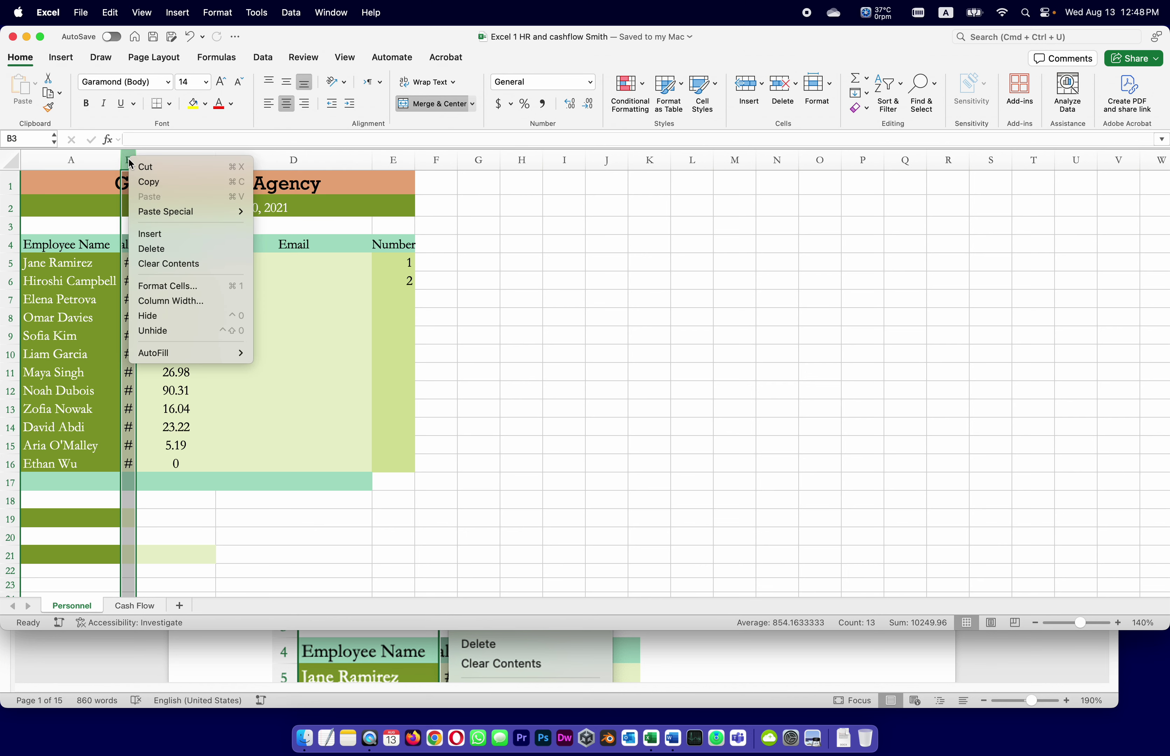
left_click(171, 301)
key("Return")
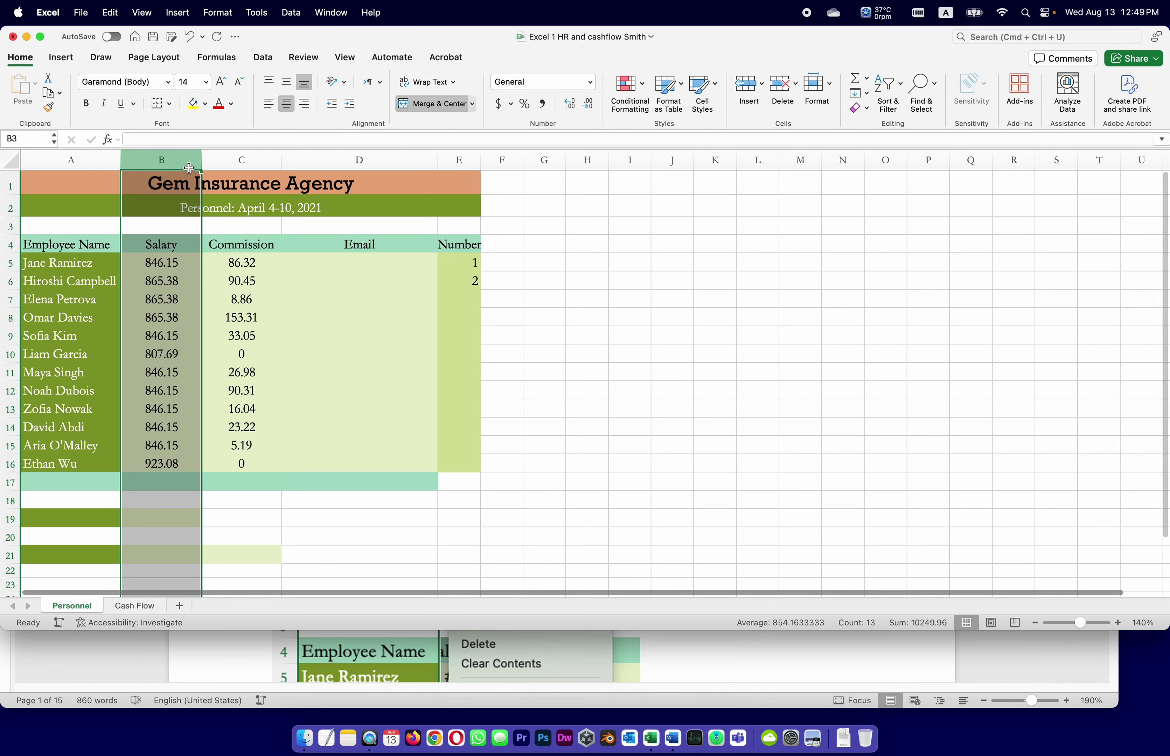
left_click(153, 39)
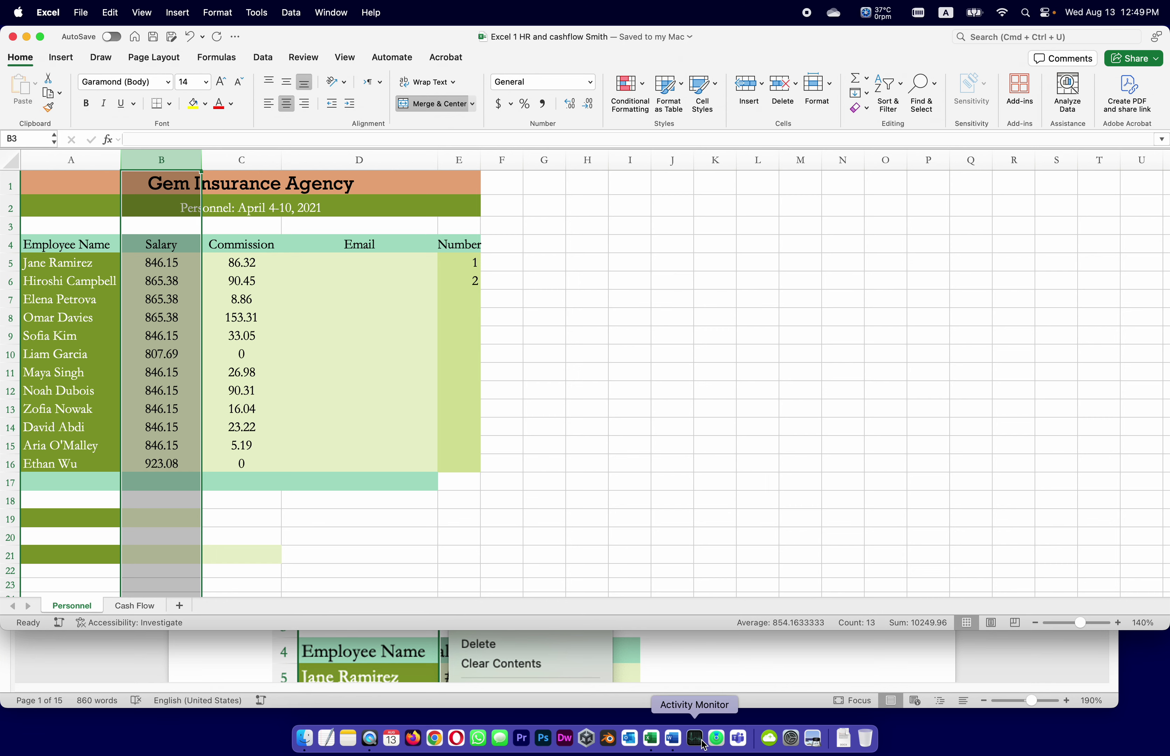
Apply the Currency format to the Salary and Commission values in B5:C16.
left_click(726, 674)
scroll(707, 548, "down", 10)
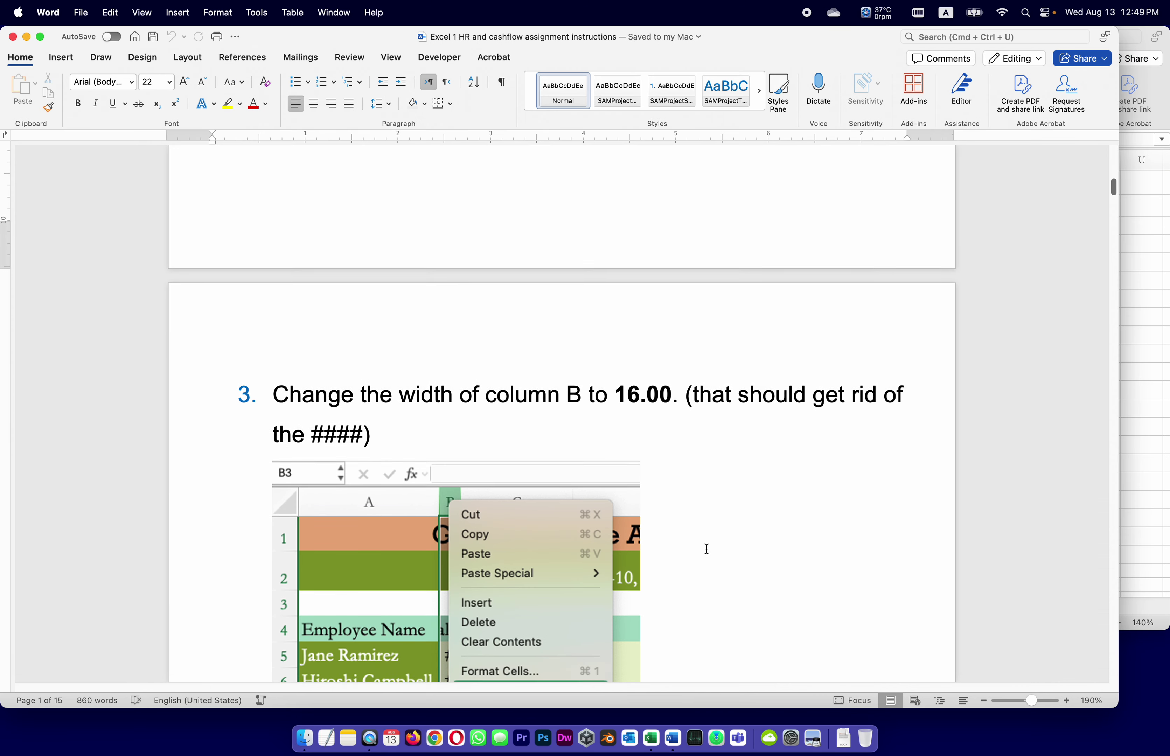
scroll(707, 549, "down", 10)
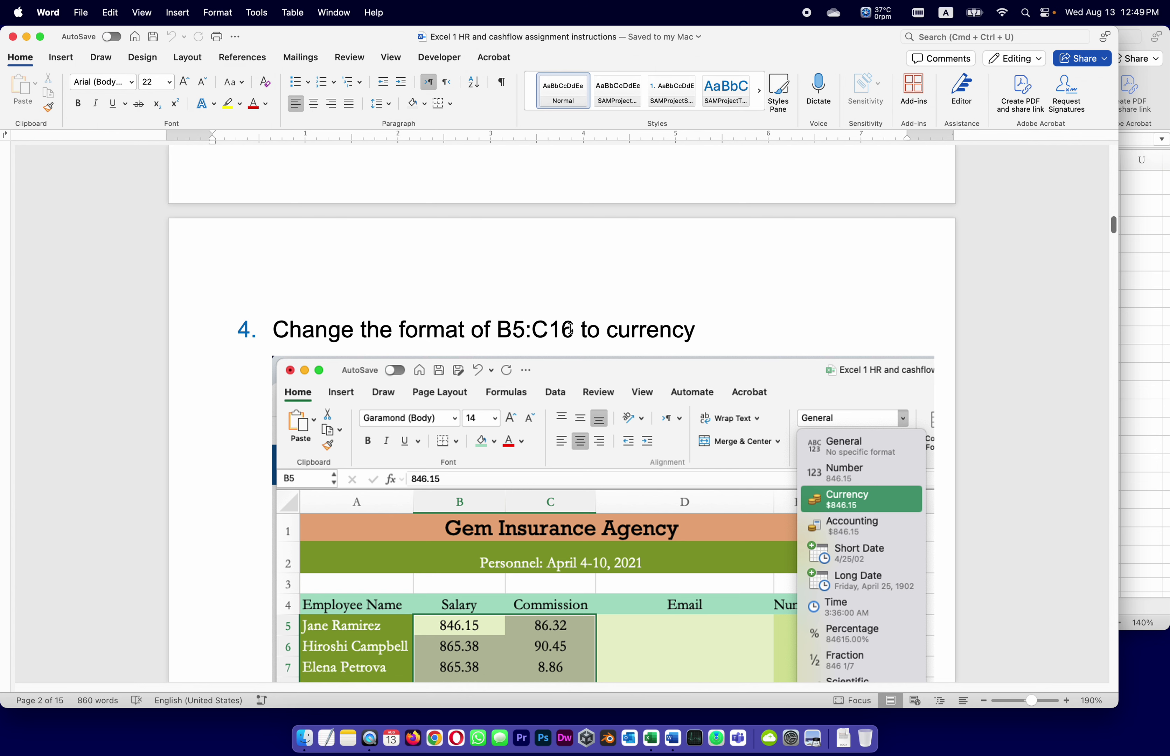
scroll(685, 496, "down", 5)
scroll(685, 497, "down", 1)
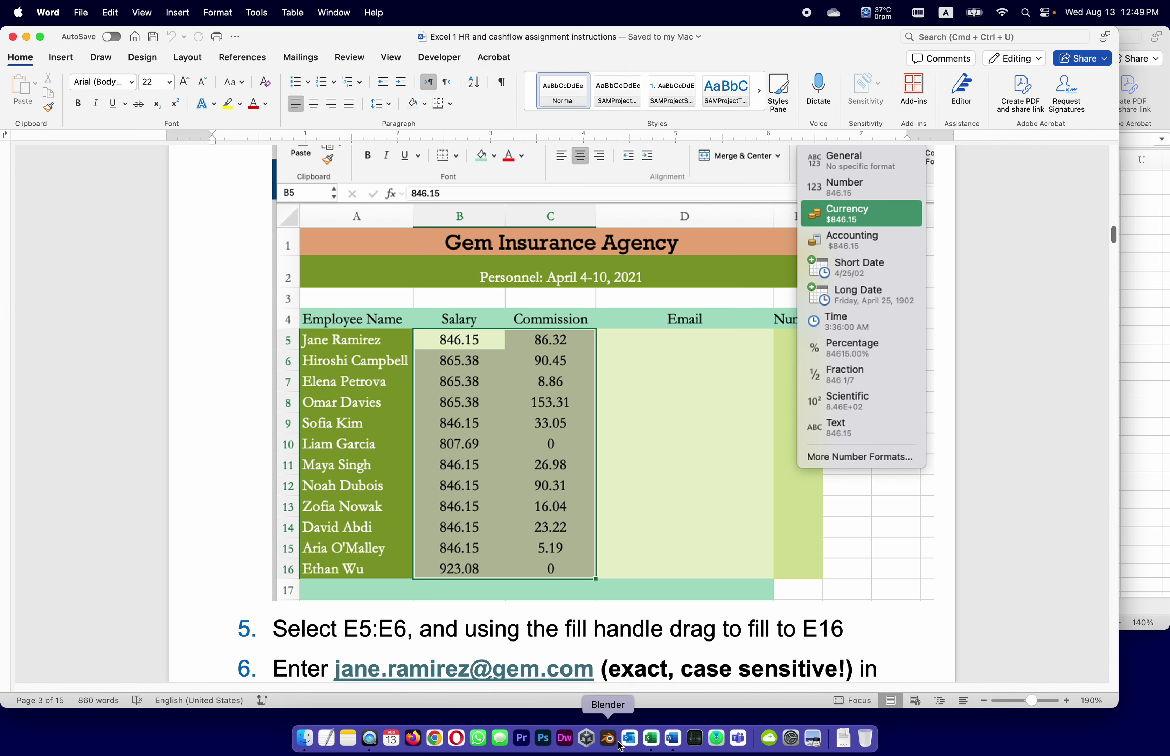
left_click(652, 740)
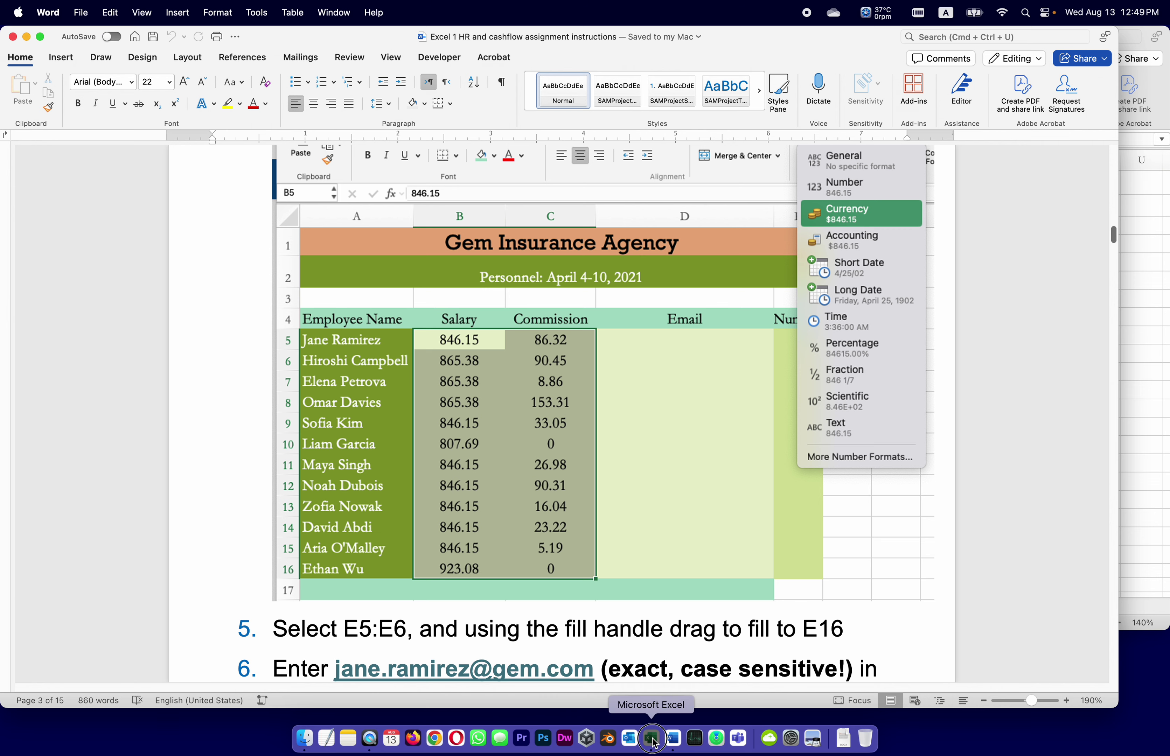
left_click_drag(161, 263, 241, 463)
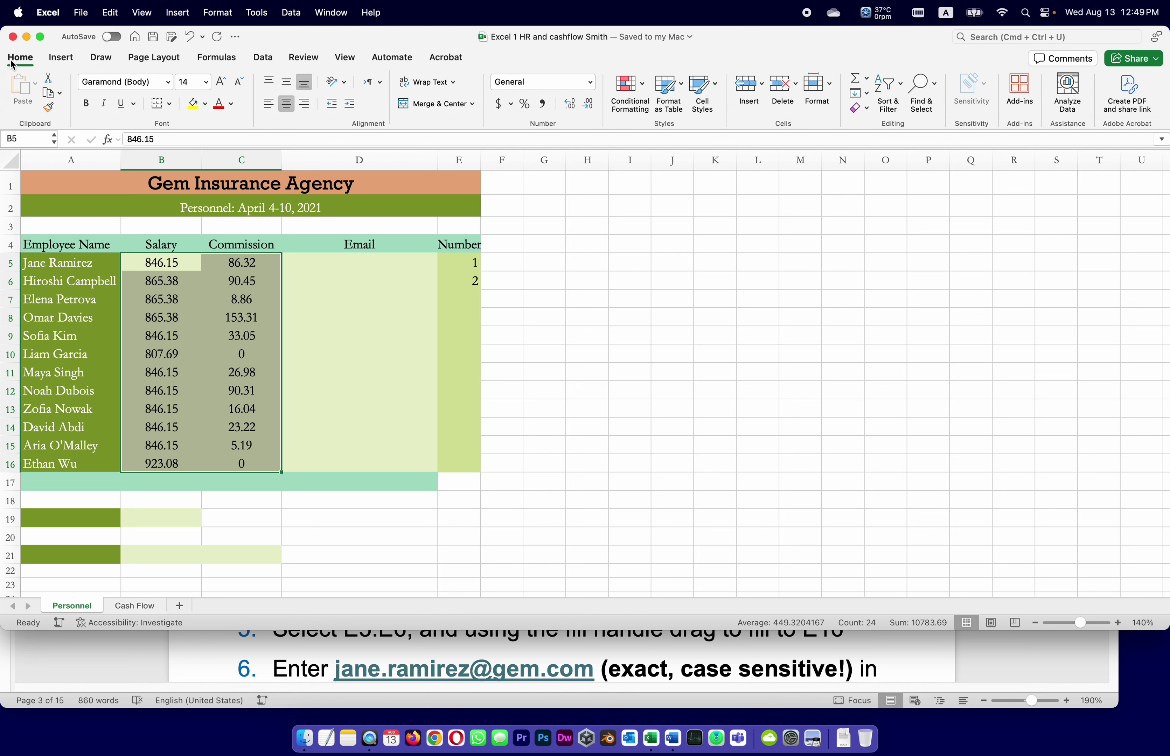
left_click(590, 84)
left_click(559, 164)
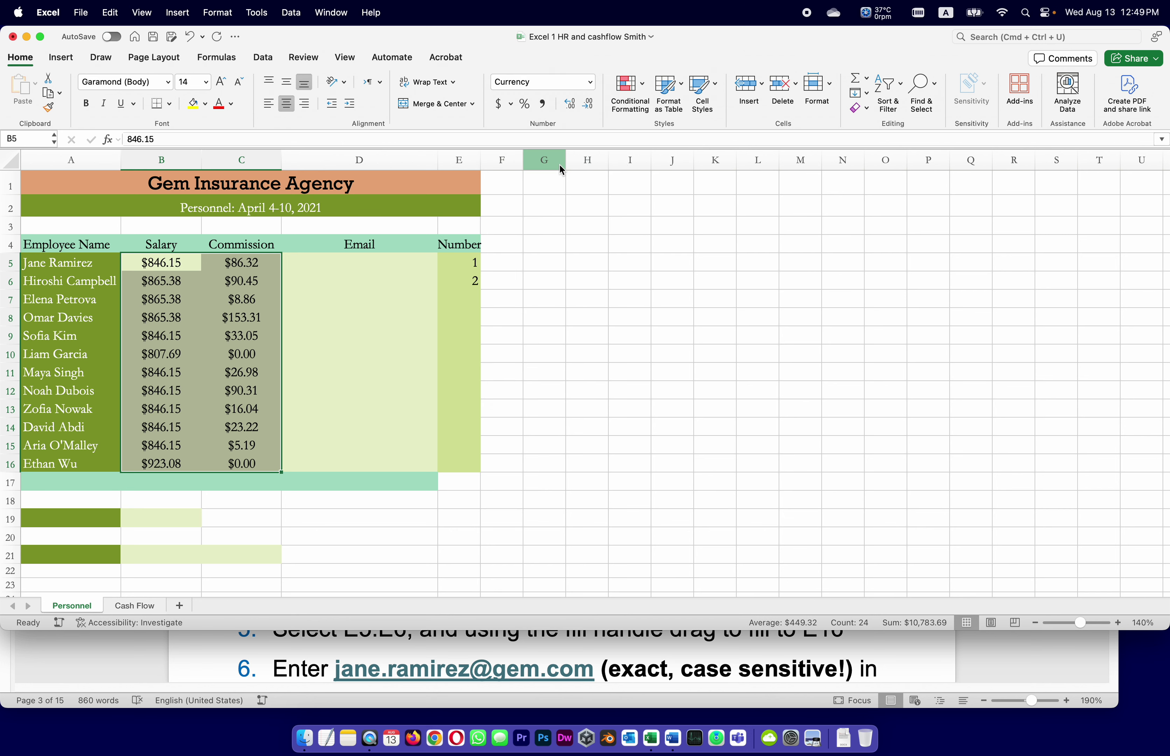
Review the Word instructions, then bring the Excel workbook back to the front.
left_click(918, 652)
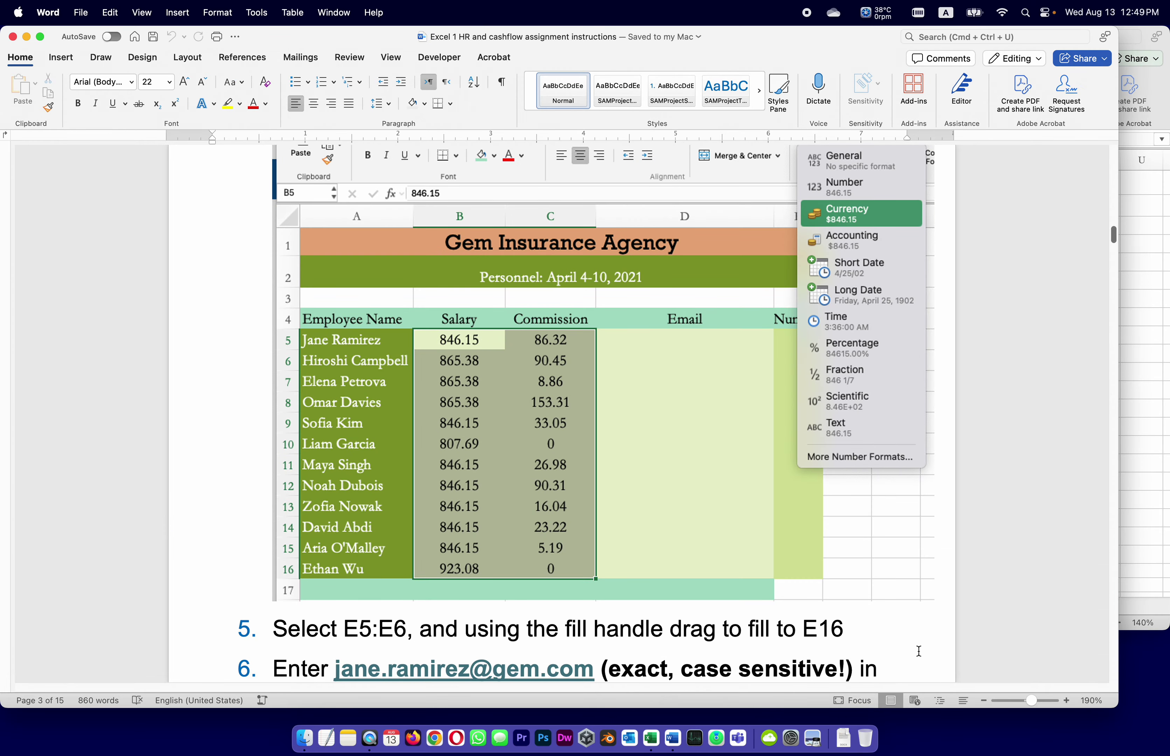
scroll(852, 573, "up", 3)
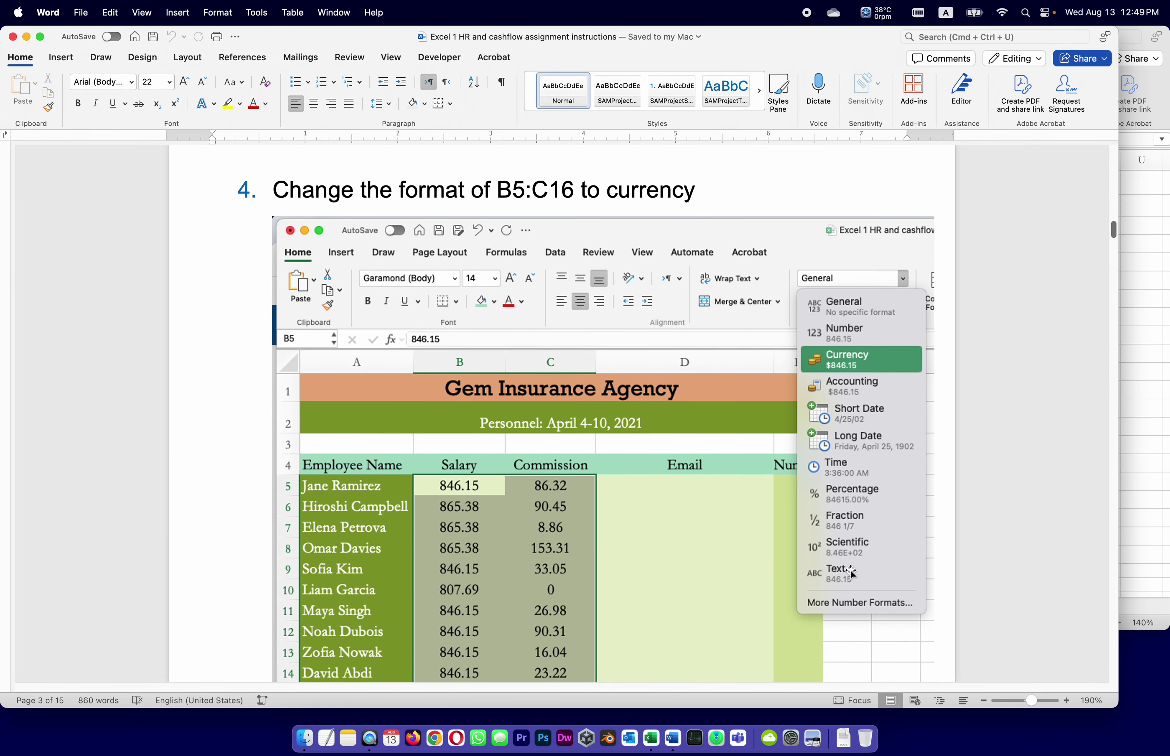
scroll(380, 514, "down", 5)
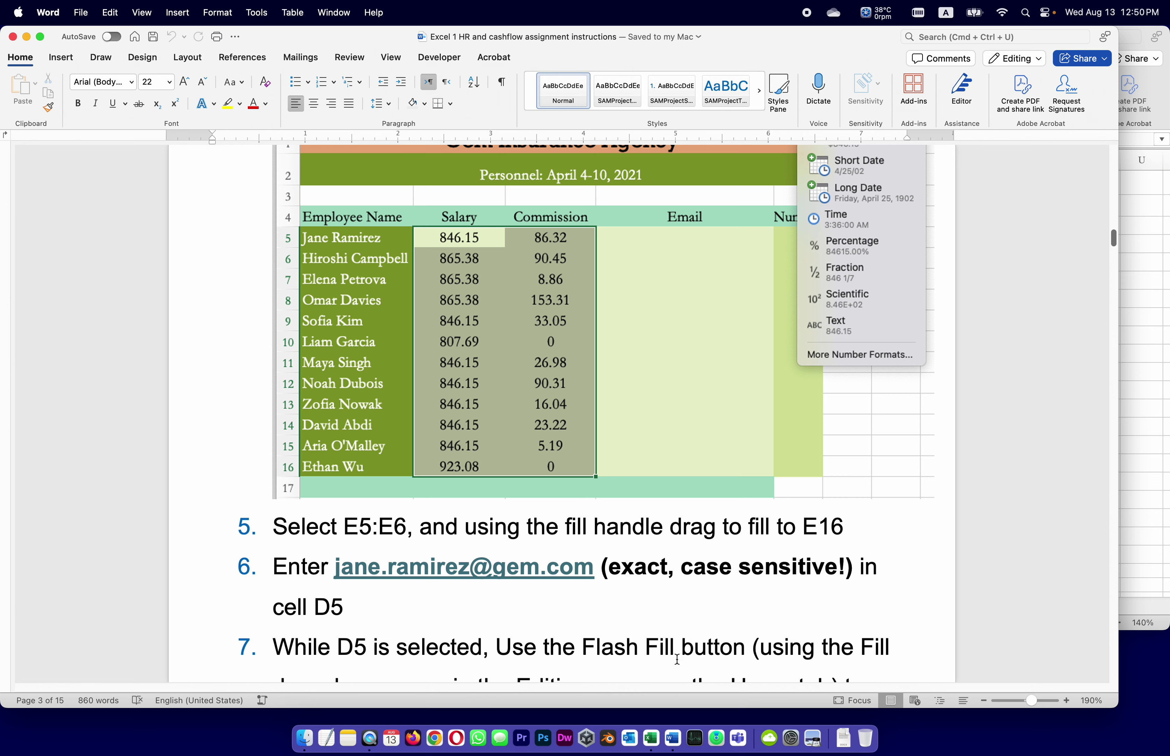
left_click(651, 738)
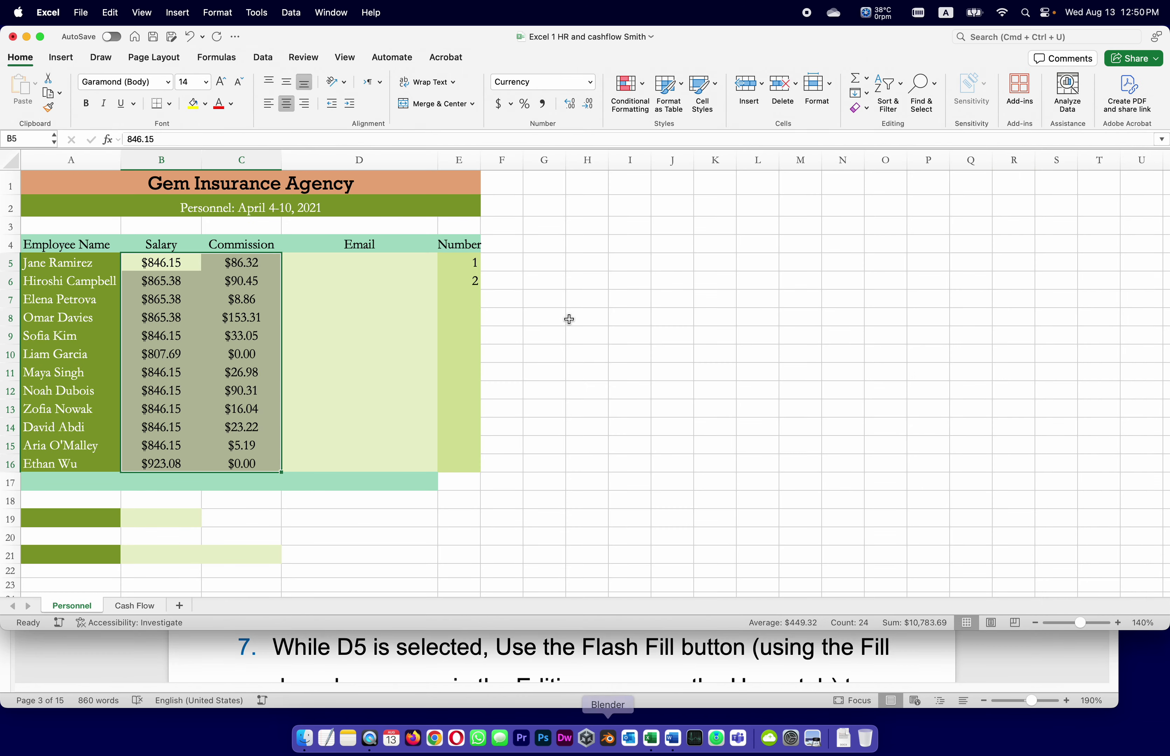
Fill employee numbers 1 through 12 down E5:E16 from E5:E6 and save the workbook.
left_click_drag(459, 263, 462, 280)
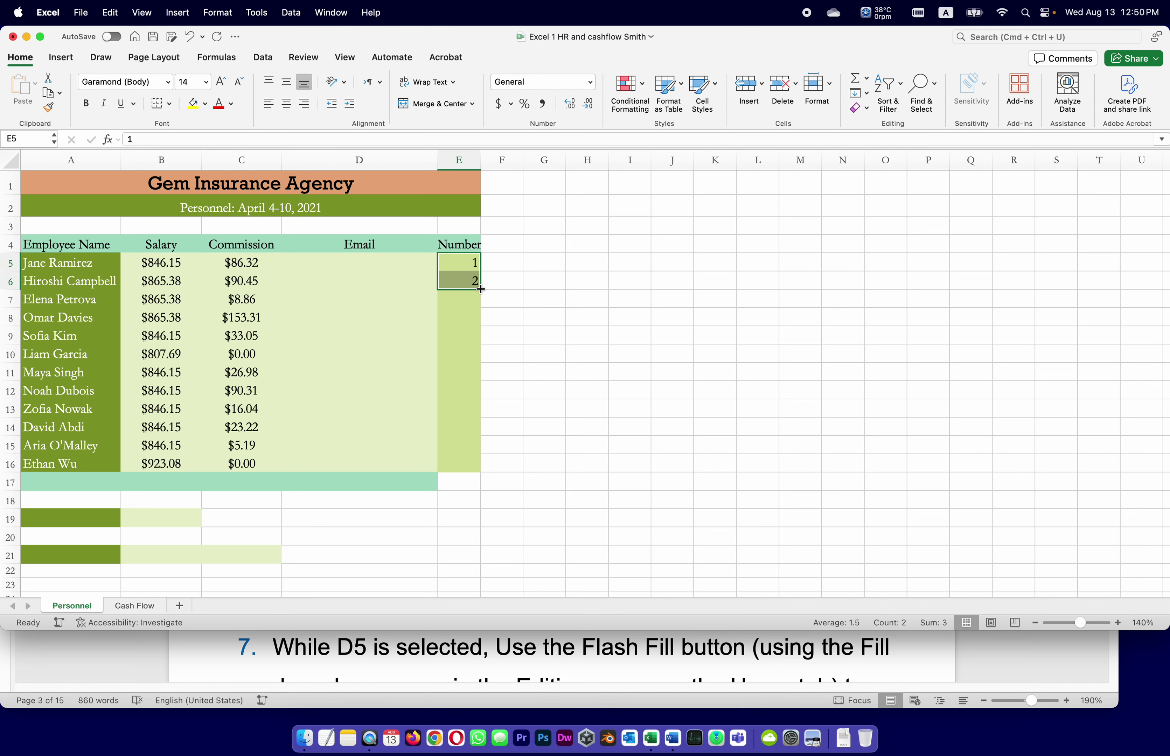
left_click_drag(481, 290, 460, 472)
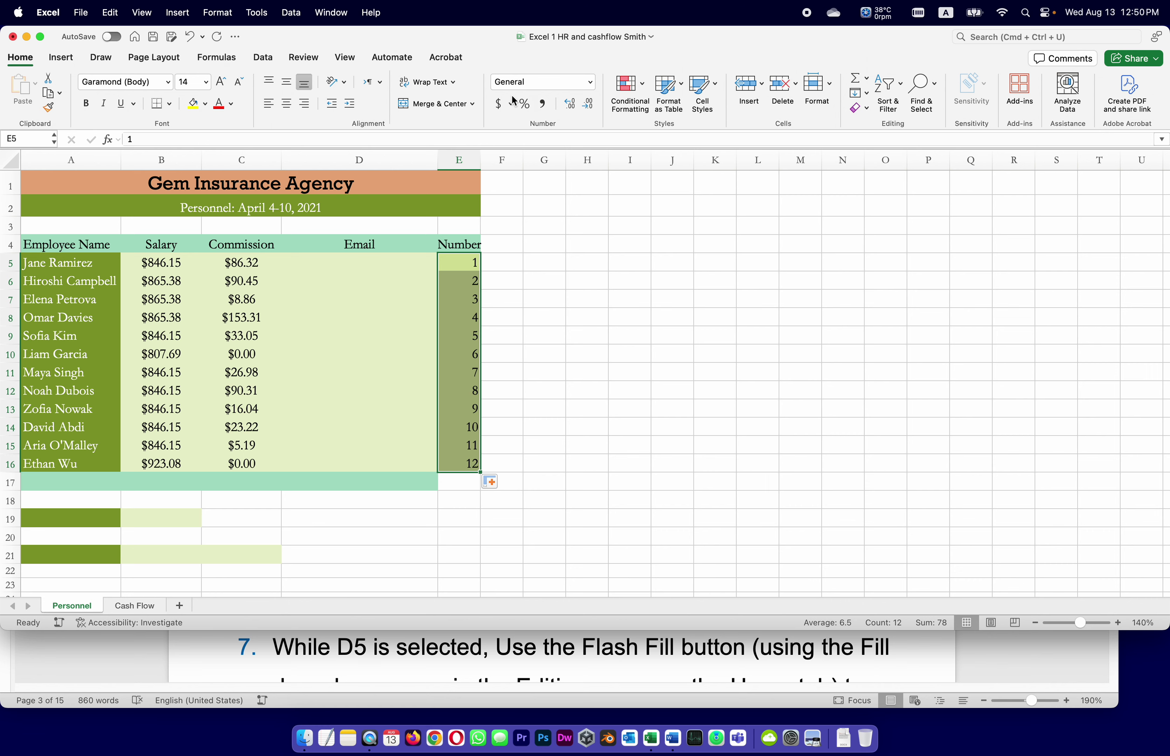
left_click(160, 38)
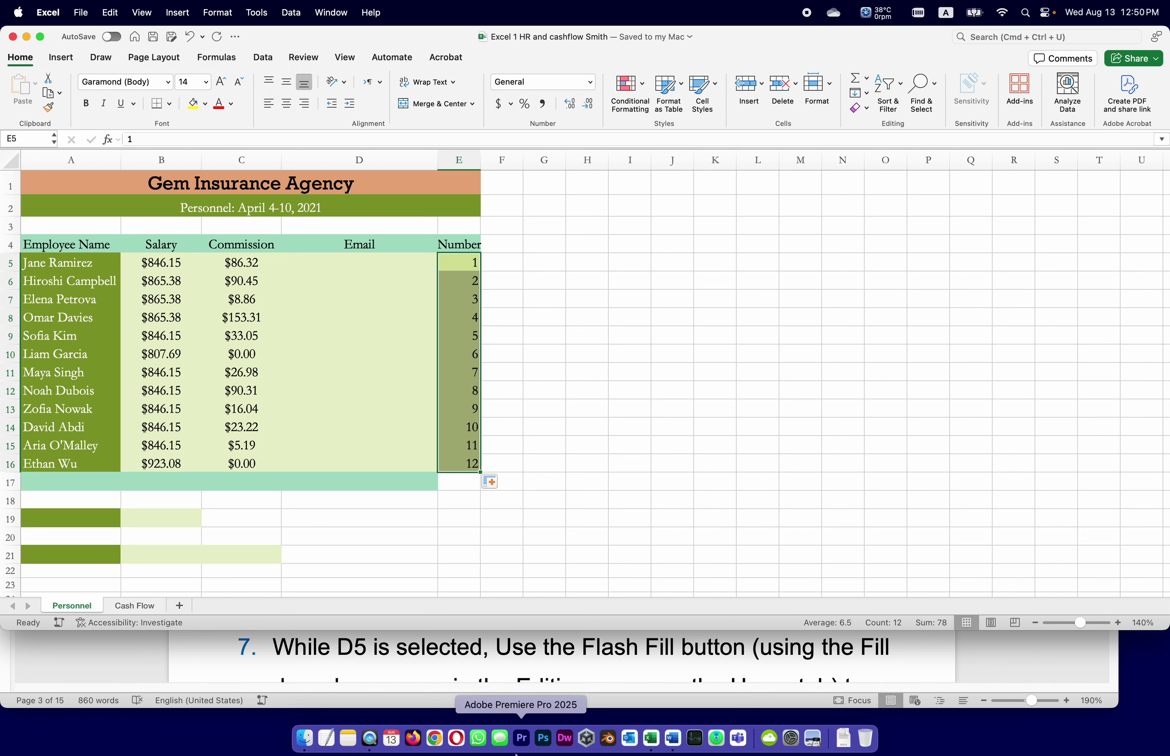
left_click(500, 704)
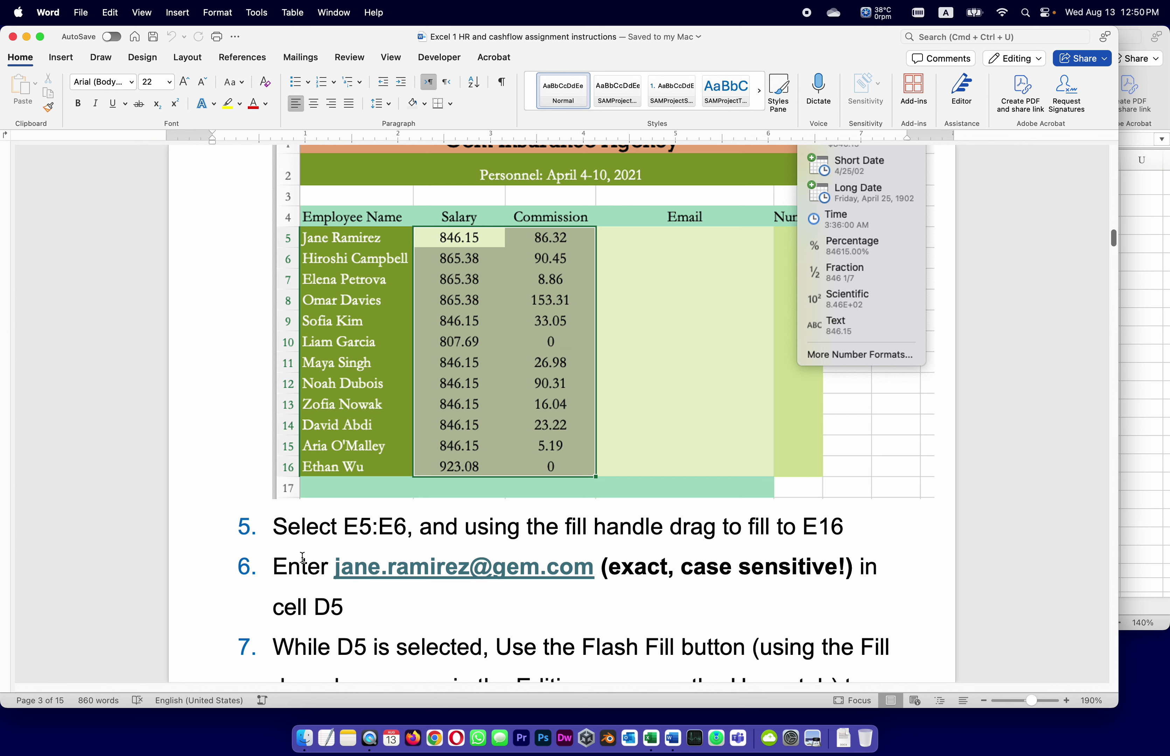
scroll(298, 556, "down", 4)
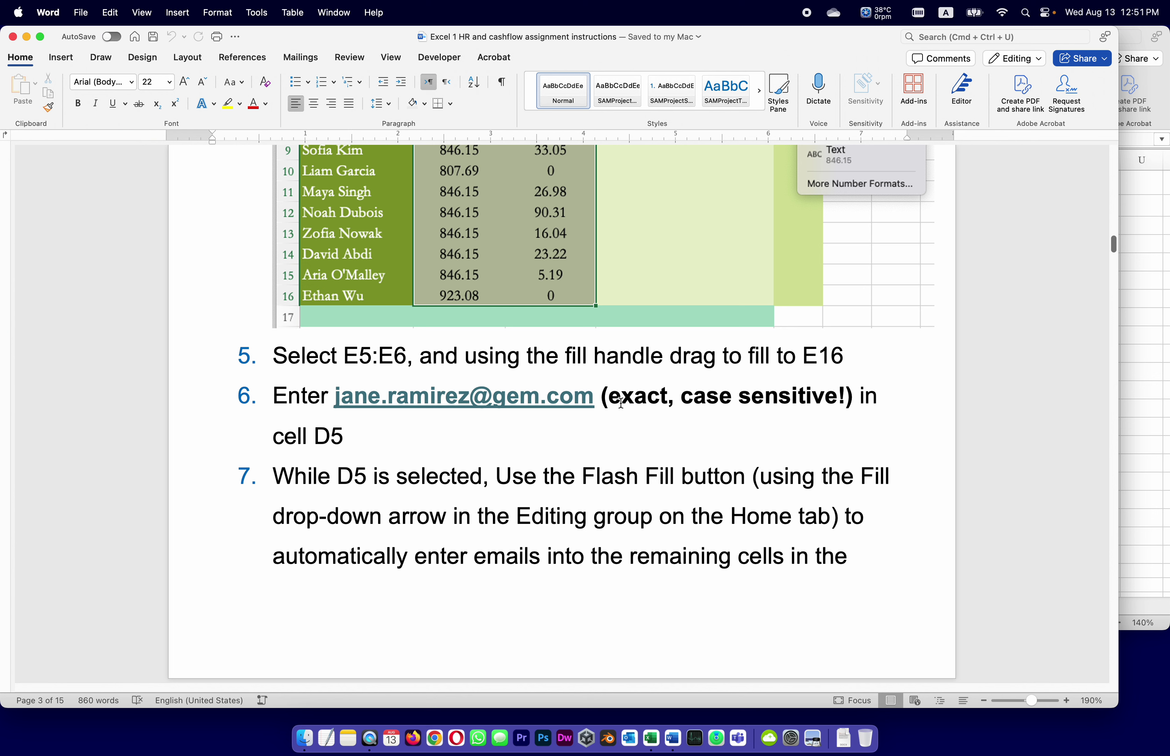
Enter the first employee's e-mail address in cell D5.
left_click(651, 738)
left_click(640, 324)
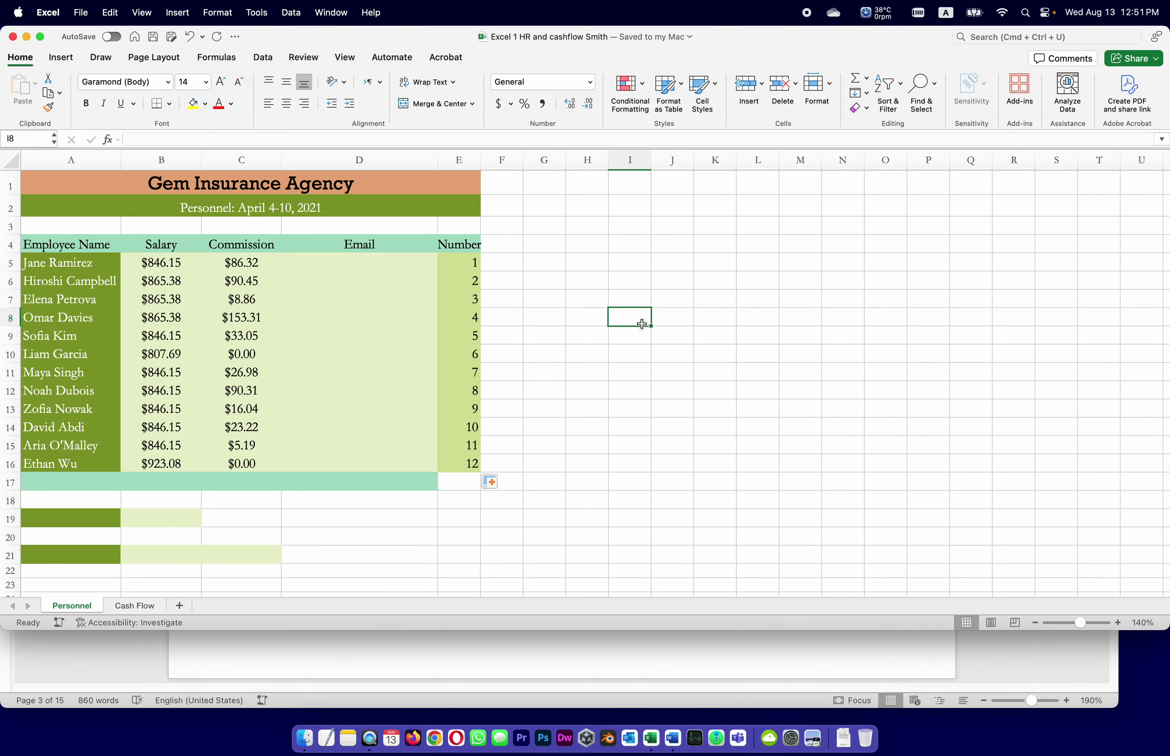
left_click(384, 541)
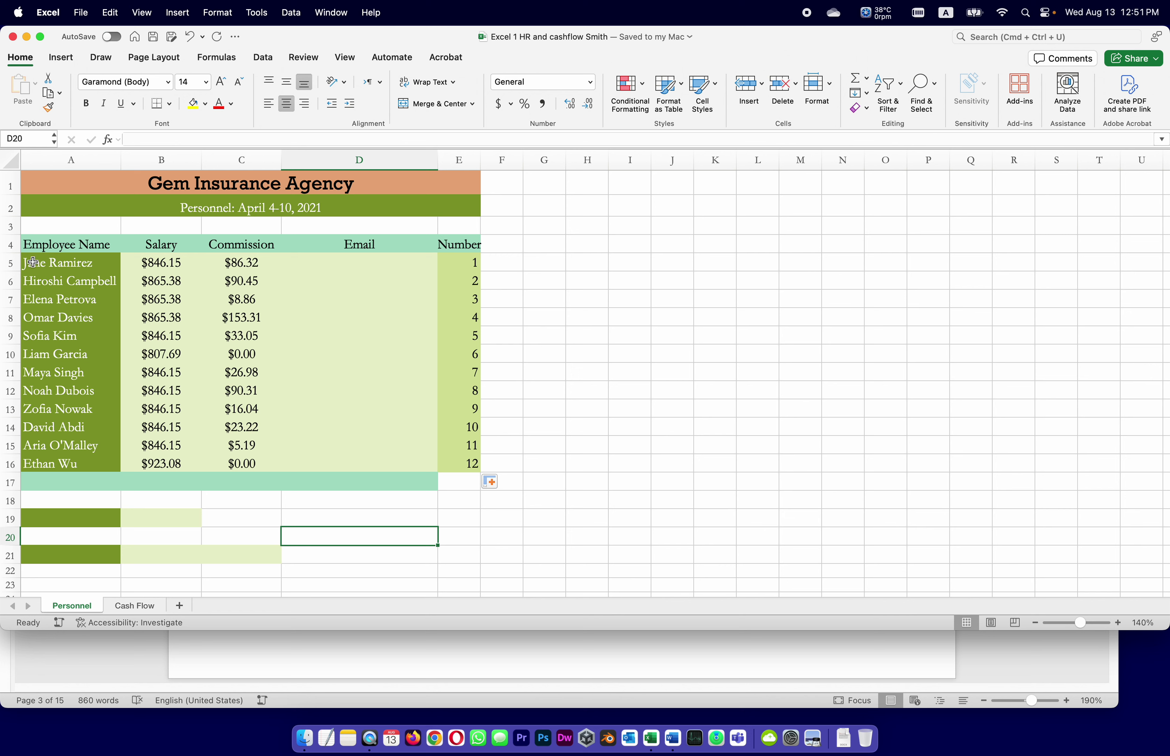
left_click(358, 261)
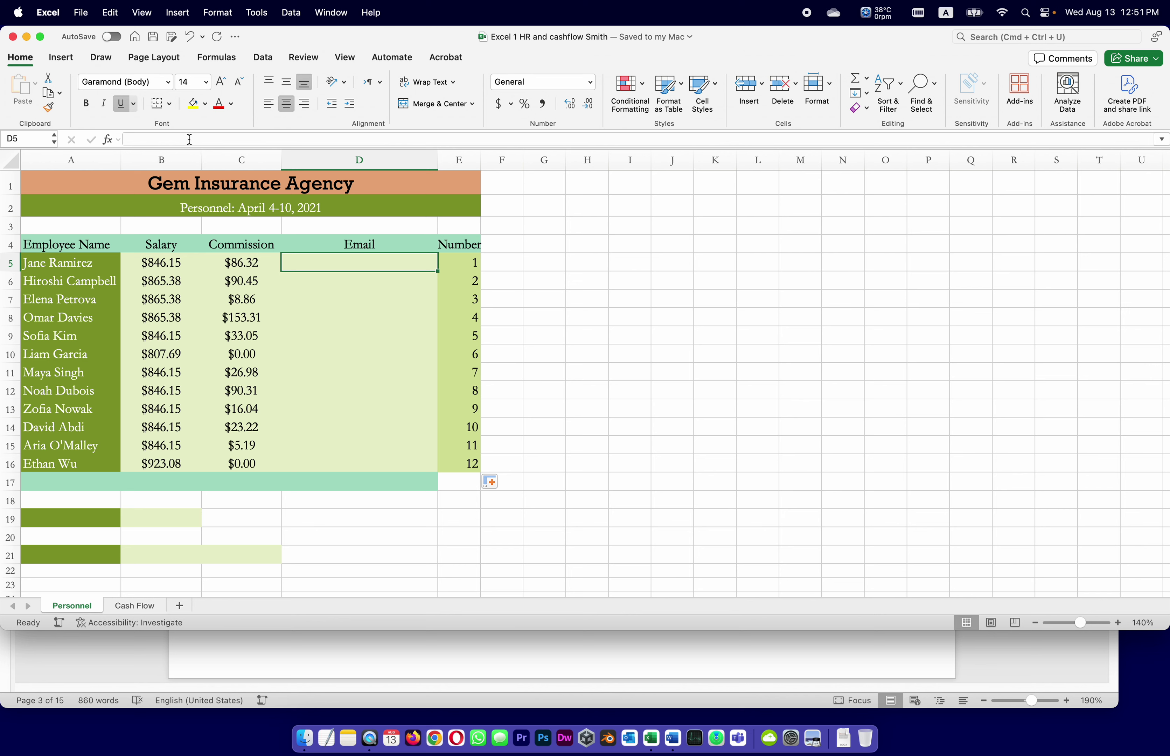
left_click(173, 141)
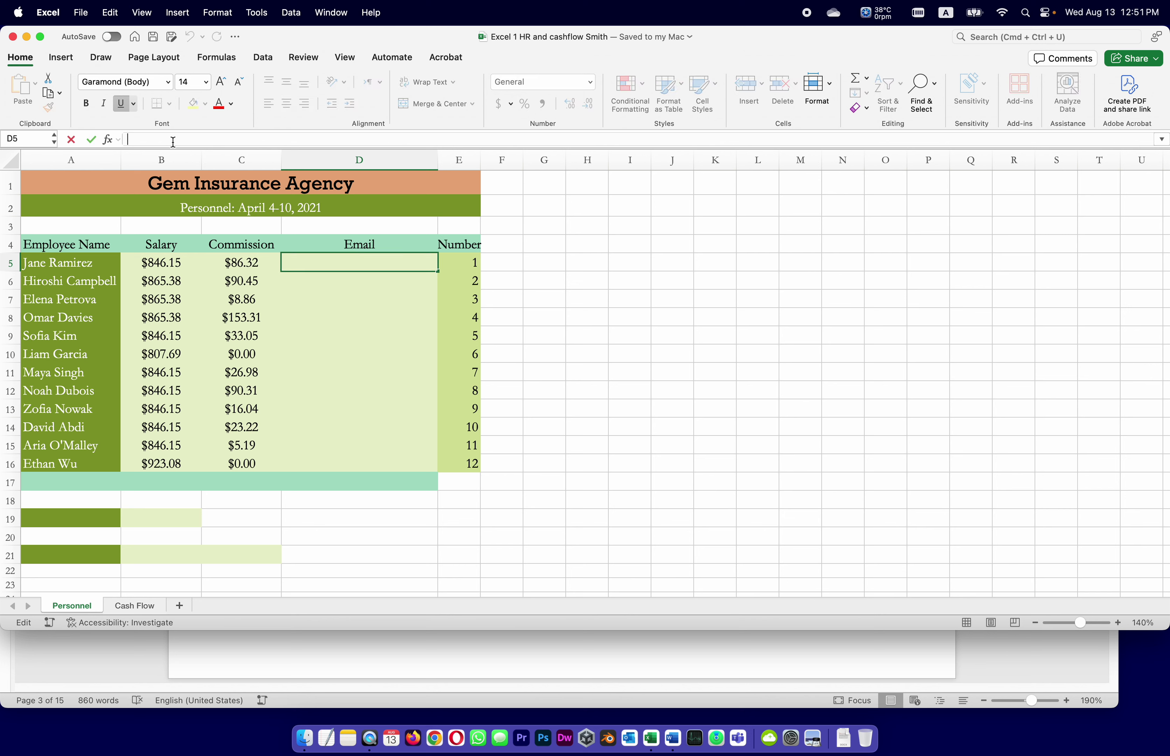
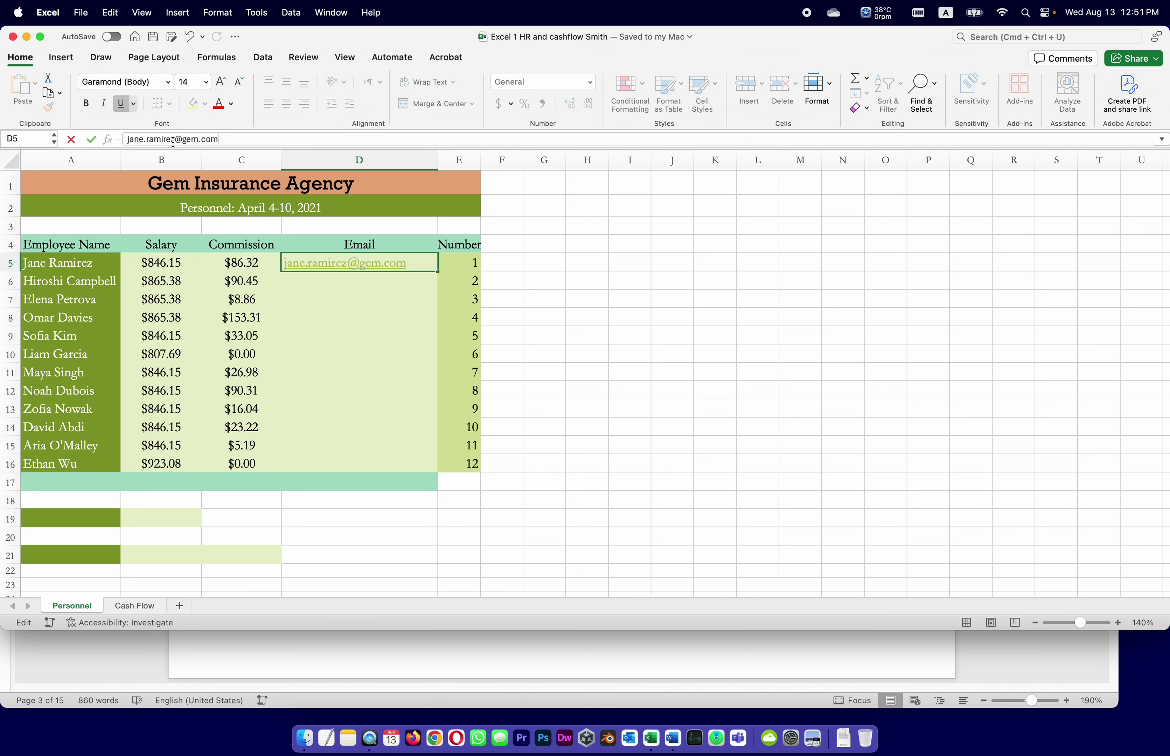
key("Return")
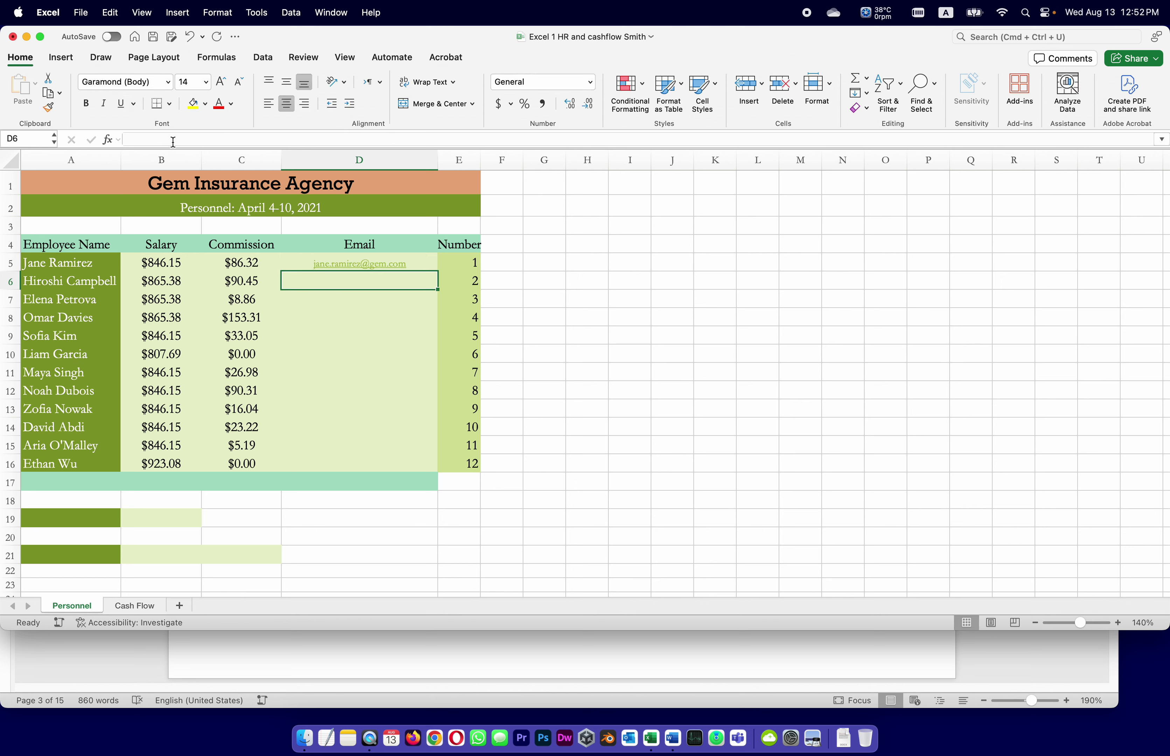
Enlarge the sheet view, save the workbook, and return to the Word instructions.
left_click(429, 265)
left_click(1118, 623)
left_click(1118, 622)
left_click(1118, 622)
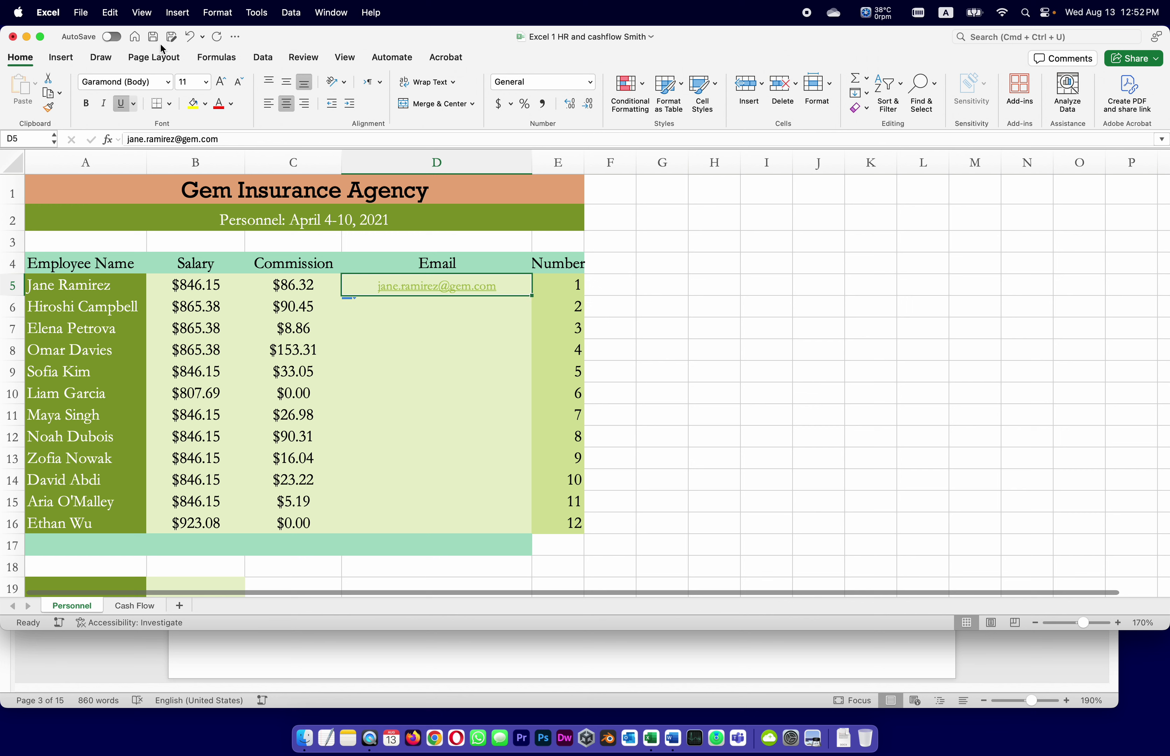
left_click(153, 37)
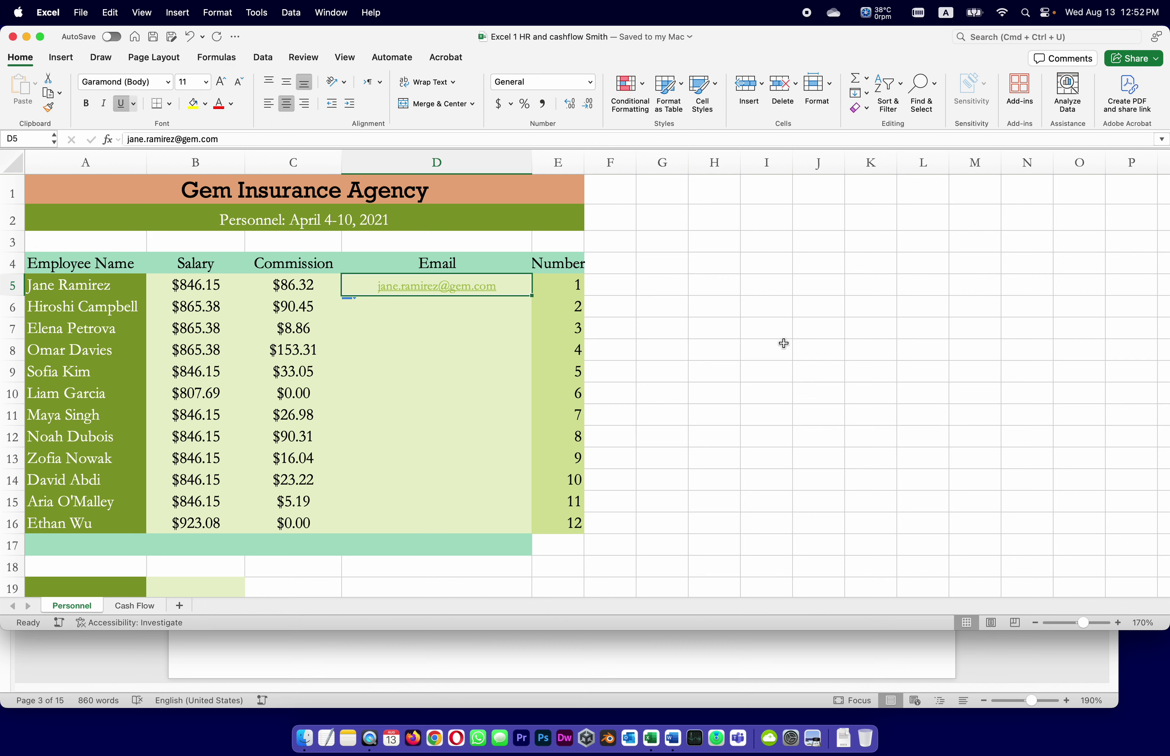
left_click(754, 663)
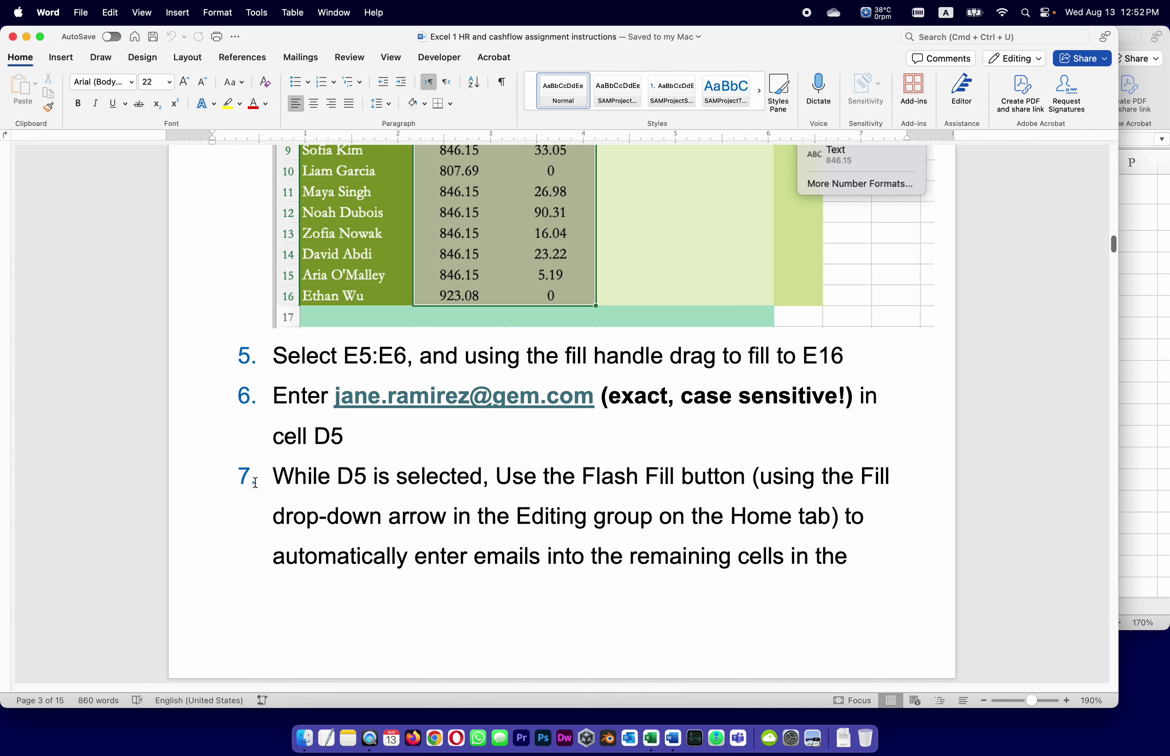
Scroll the instructions down to the Flash Fill step, then return to Excel.
scroll(551, 520, "down", 3)
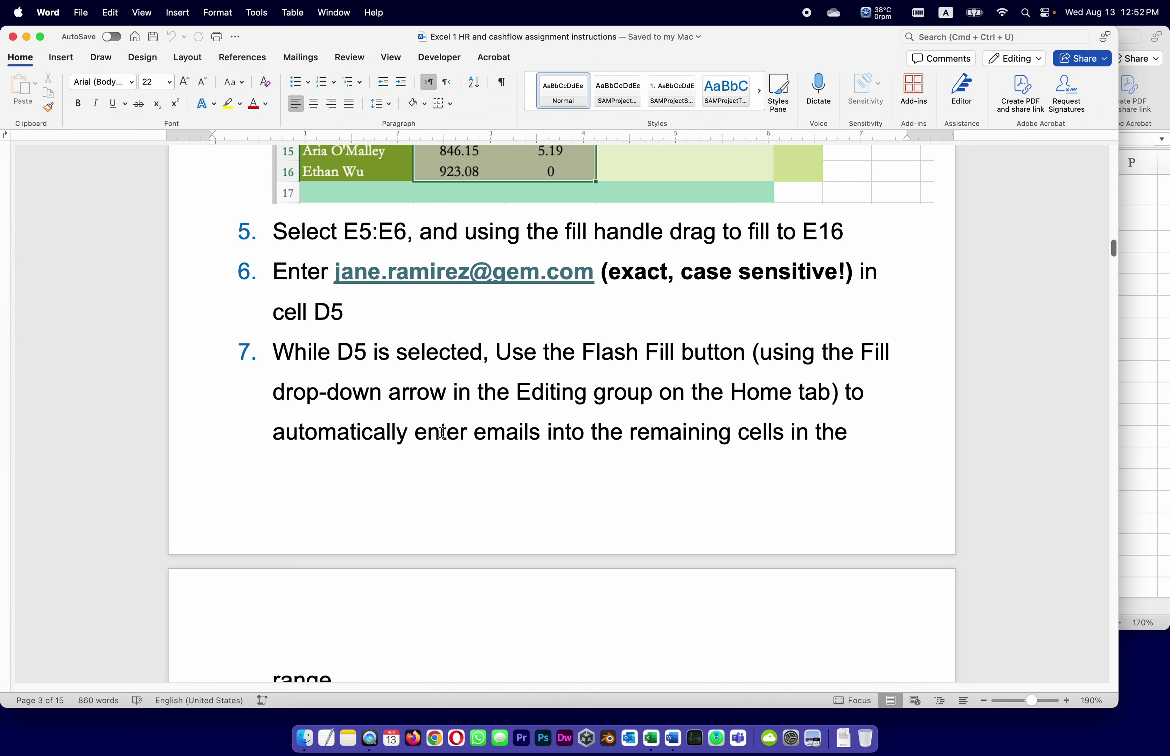
scroll(431, 435, "down", 1)
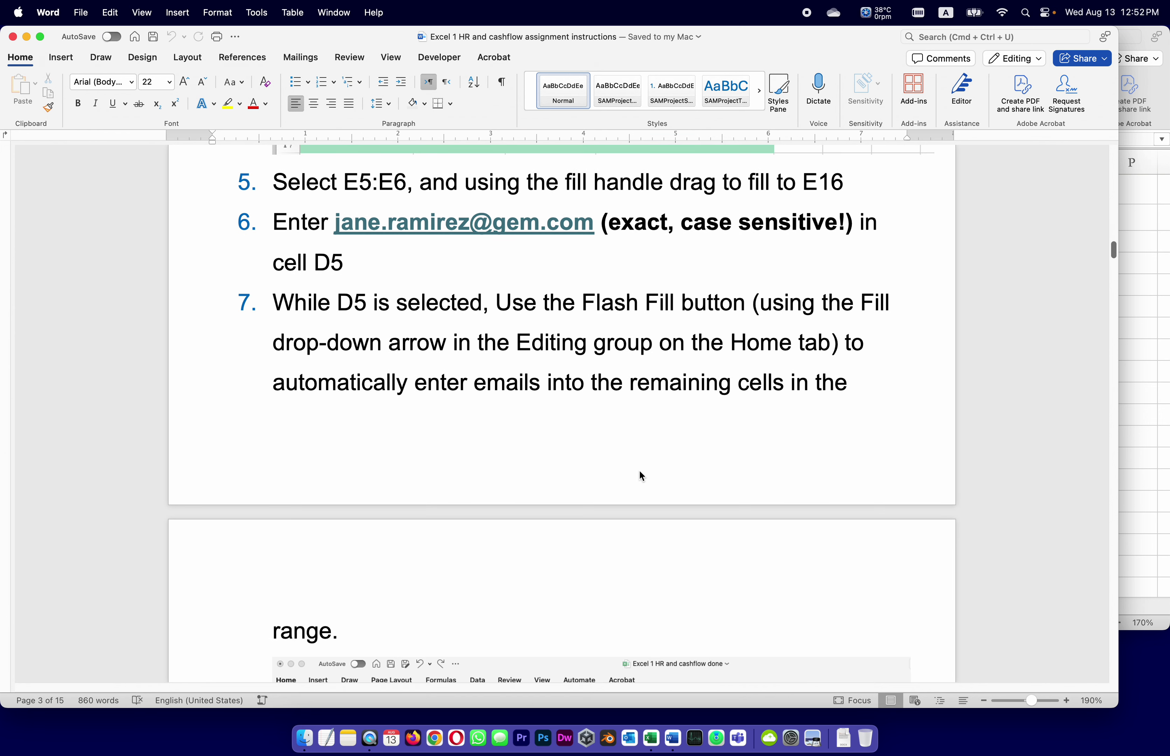
scroll(397, 620, "down", 3)
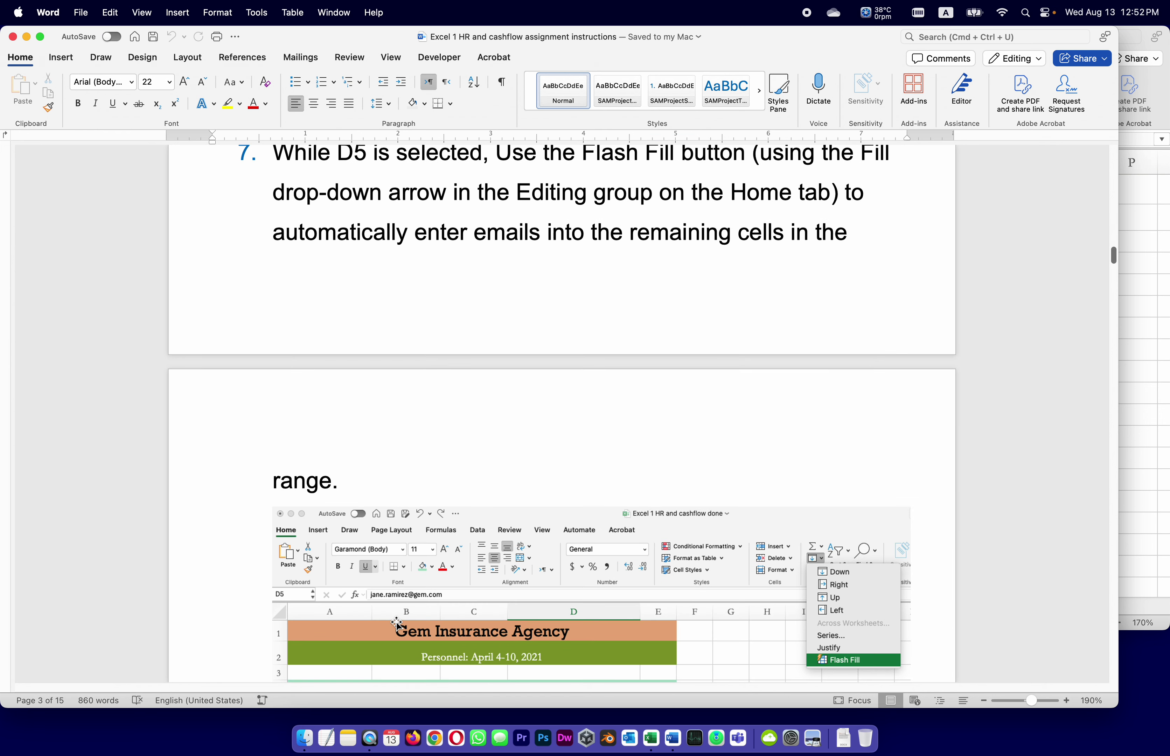
scroll(396, 623, "down", 1)
scroll(397, 624, "down", 10)
left_click(651, 738)
Flash Fill the e-mail addresses for the remaining 11 employees in D6:D16 and save.
left_click(868, 96)
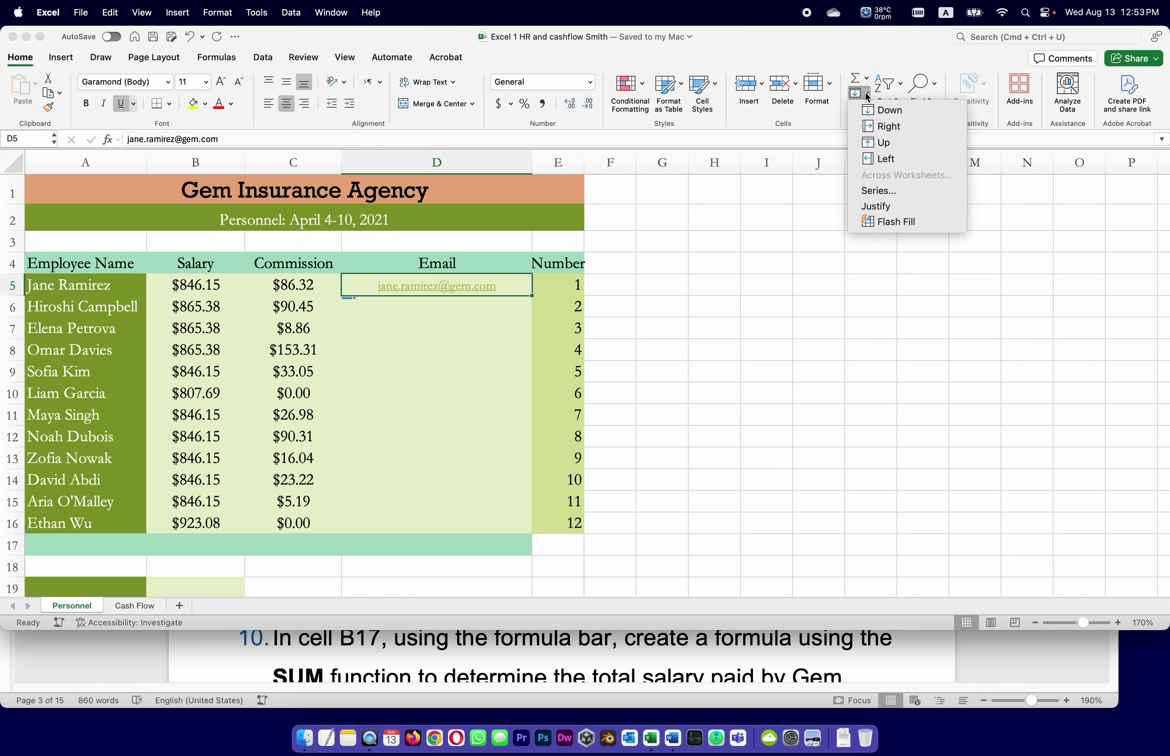
left_click(878, 222)
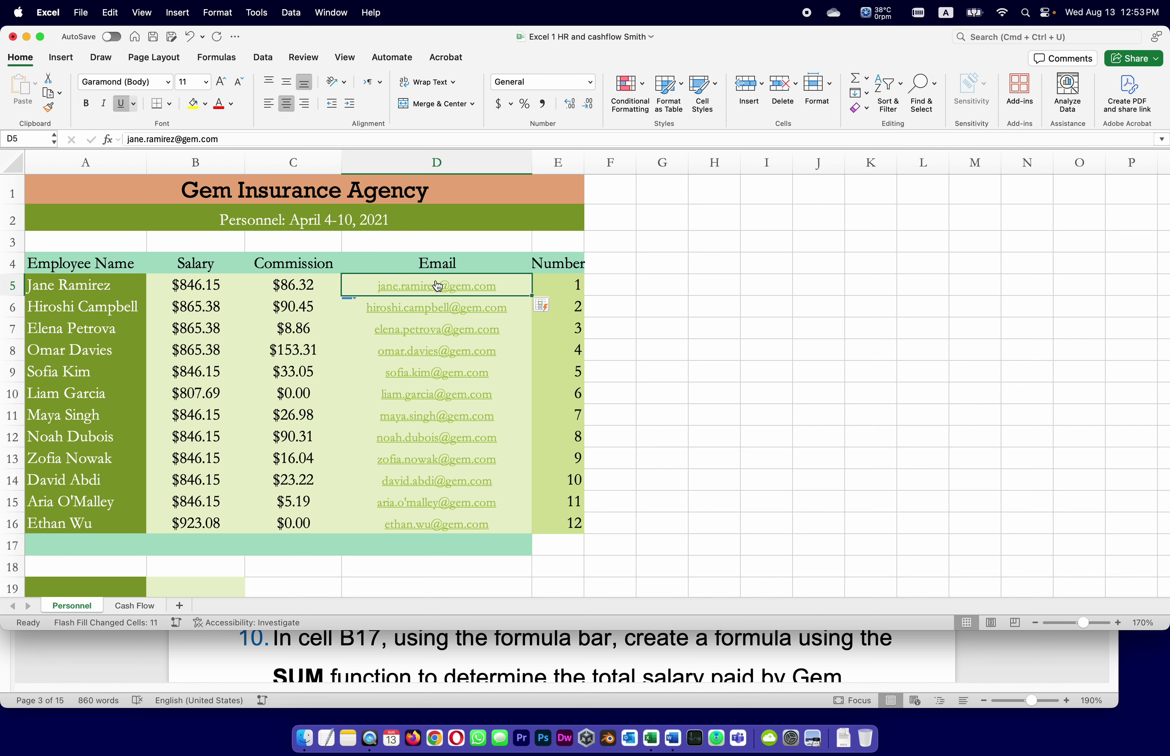
left_click(419, 161)
key("super+s")
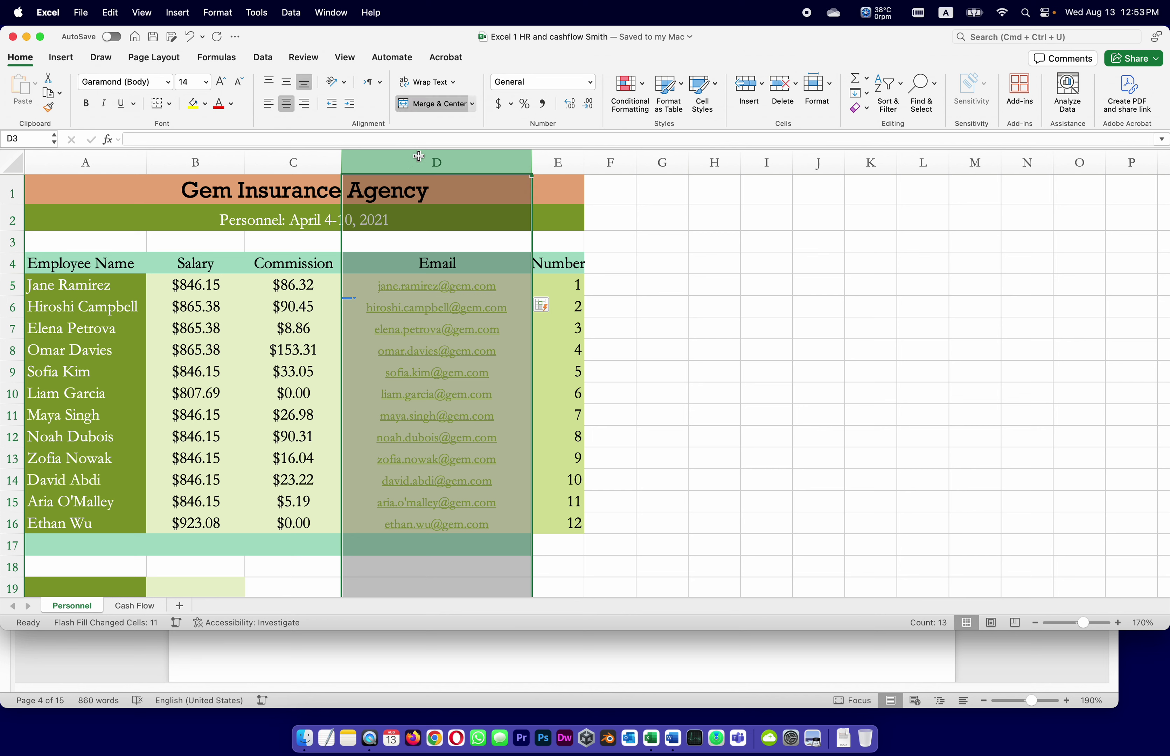
Open the Column Width setting for column D, then switch back to the instructions.
right_click(419, 160)
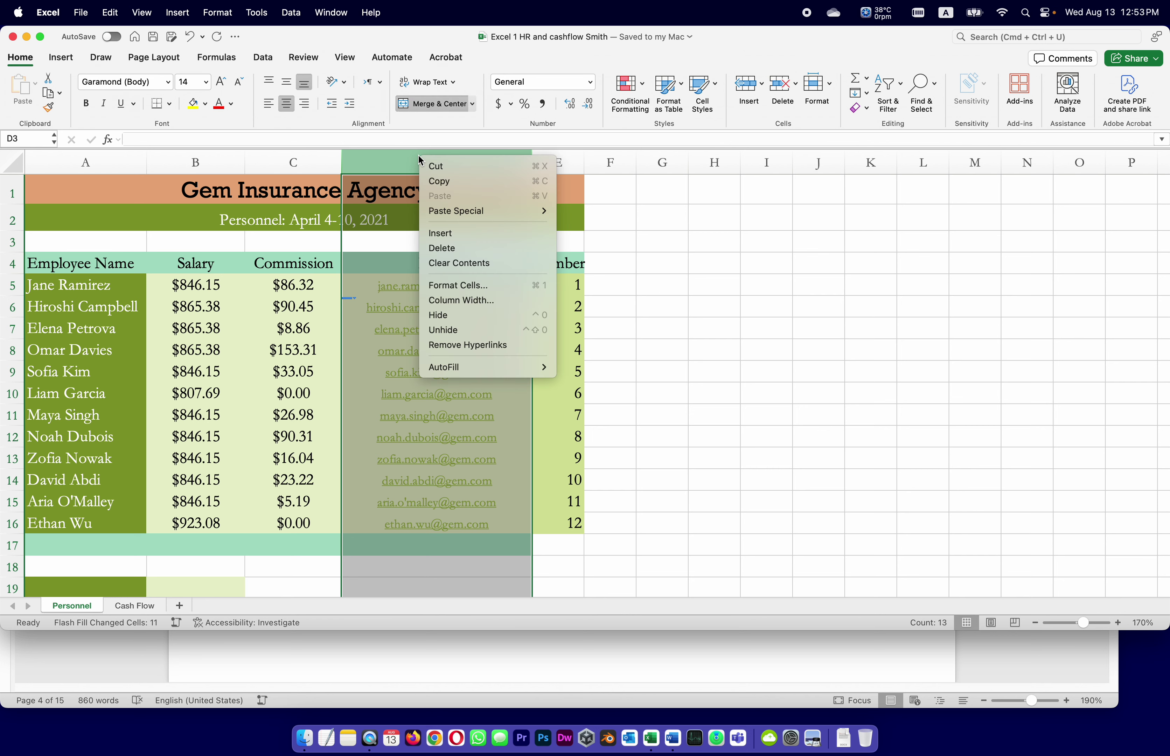
left_click(461, 301)
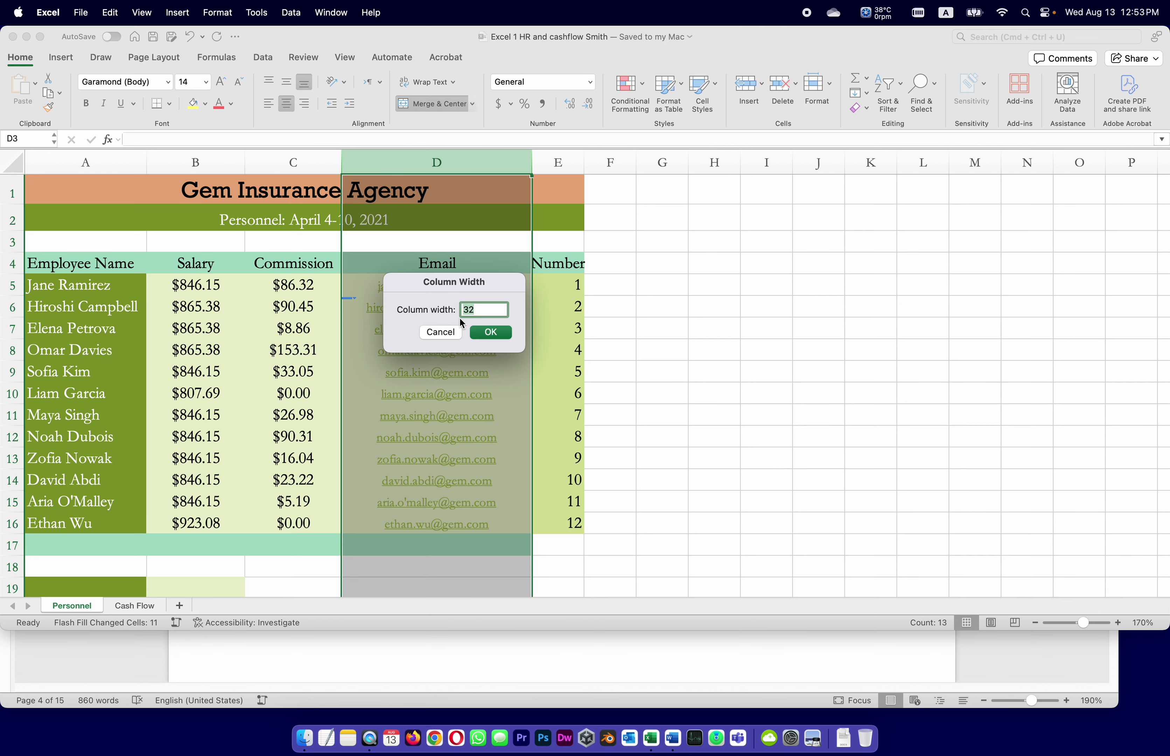
key("super+Tab")
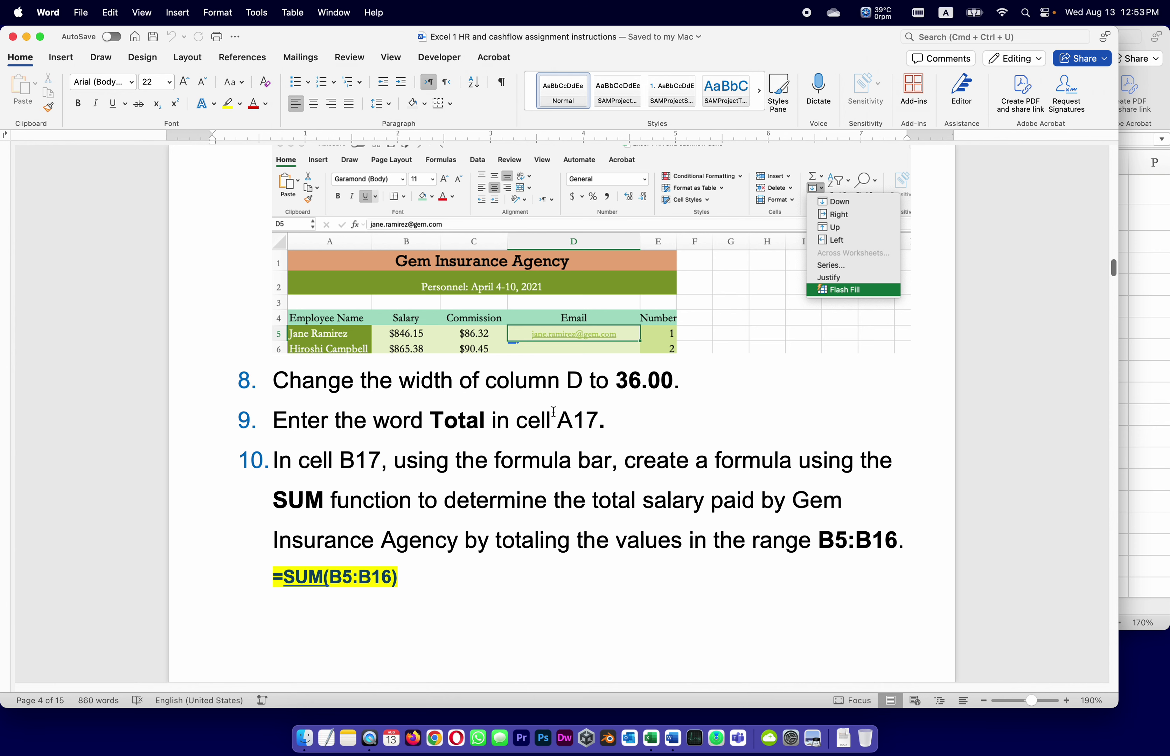
left_click(1124, 422)
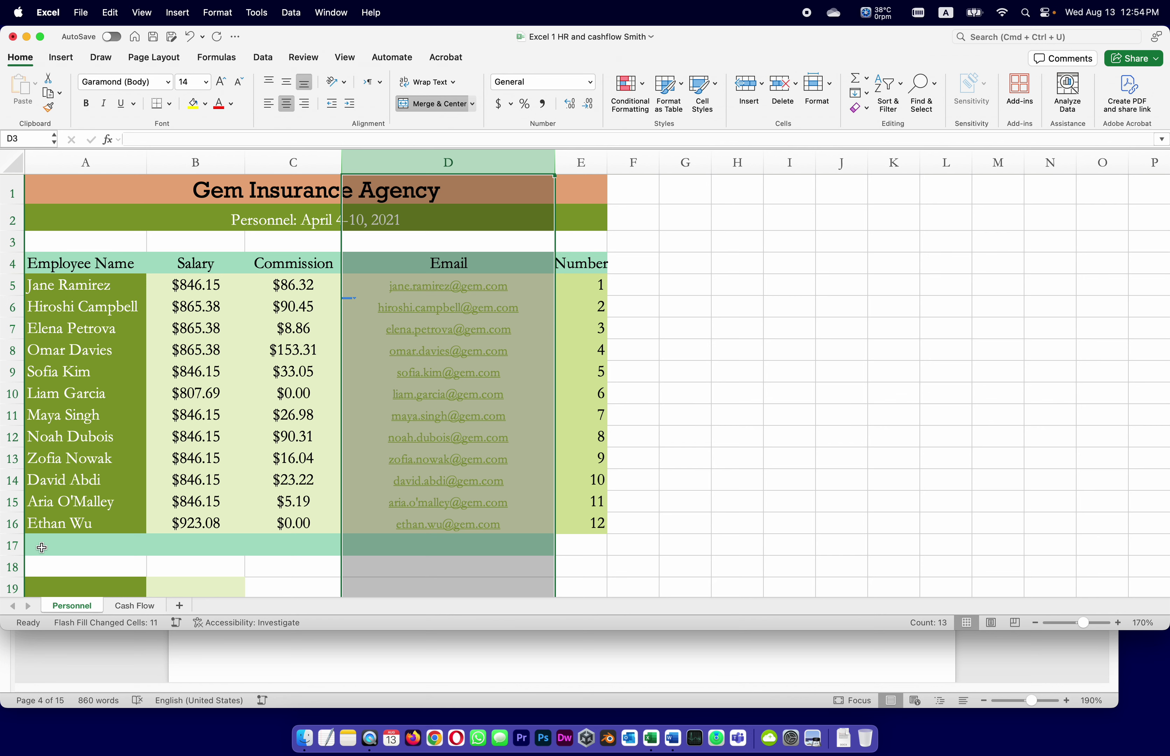
left_click(62, 547)
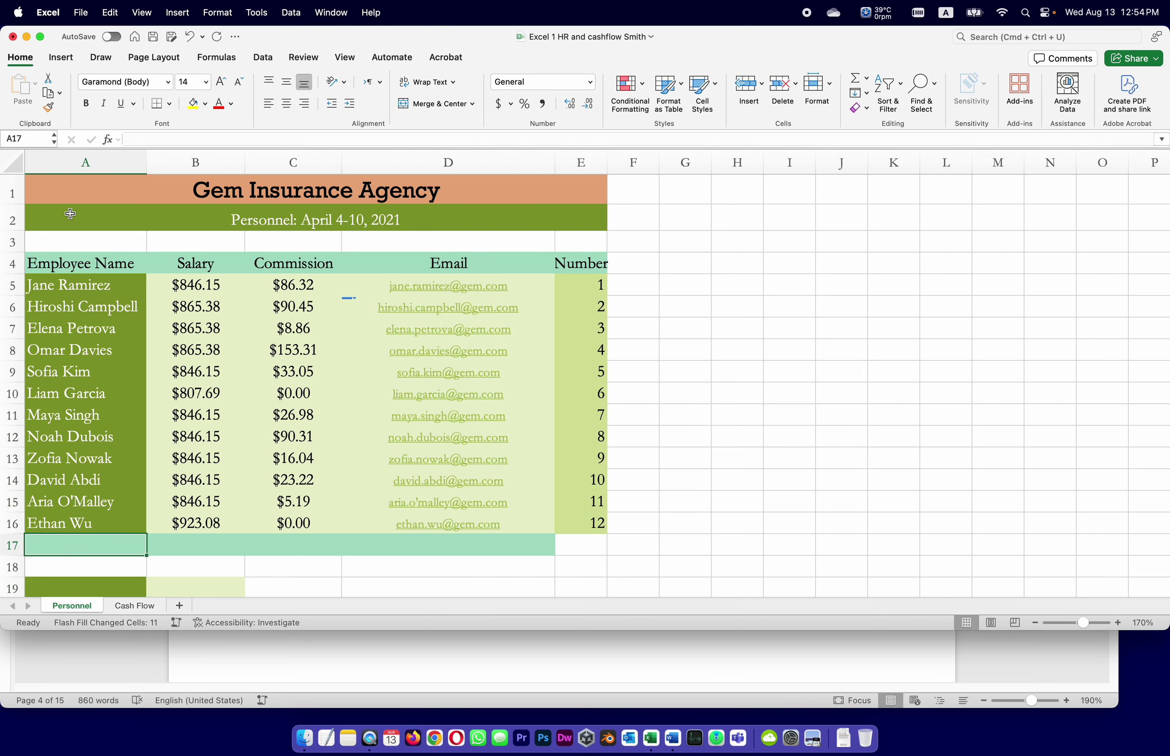
left_click(143, 138)
type("Total")
key("Return")
left_click(703, 654)
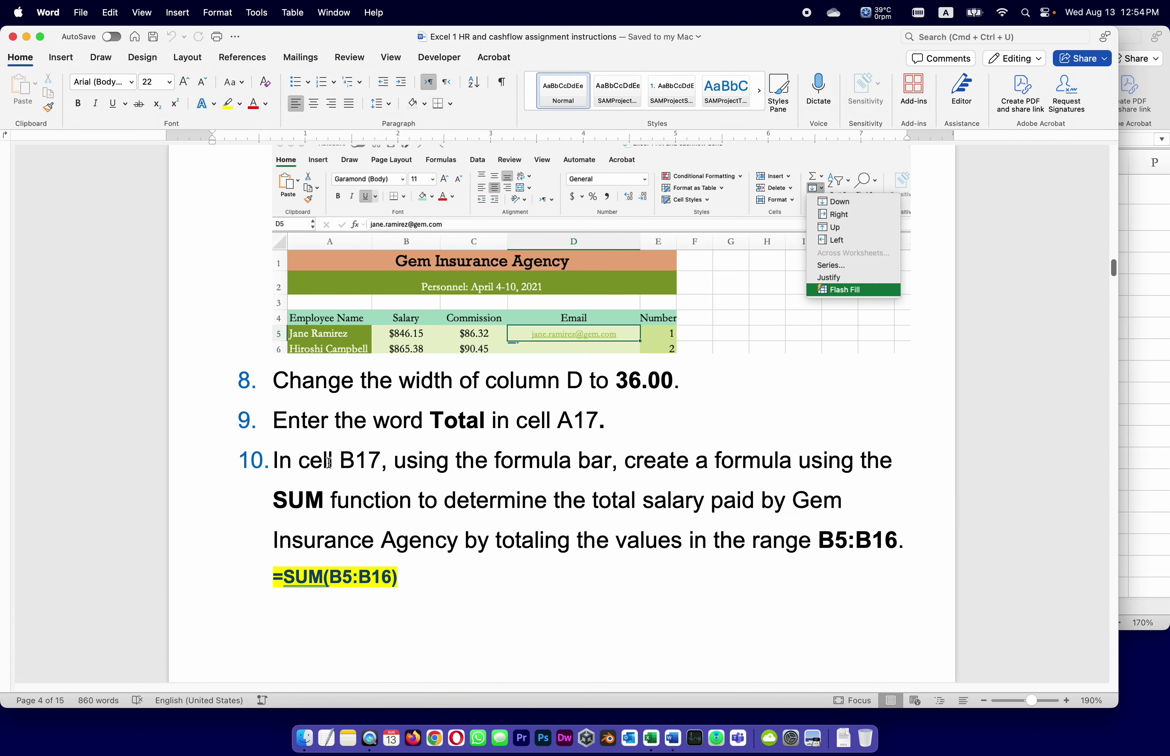
scroll(386, 459, "down", 3)
scroll(386, 459, "down", 1)
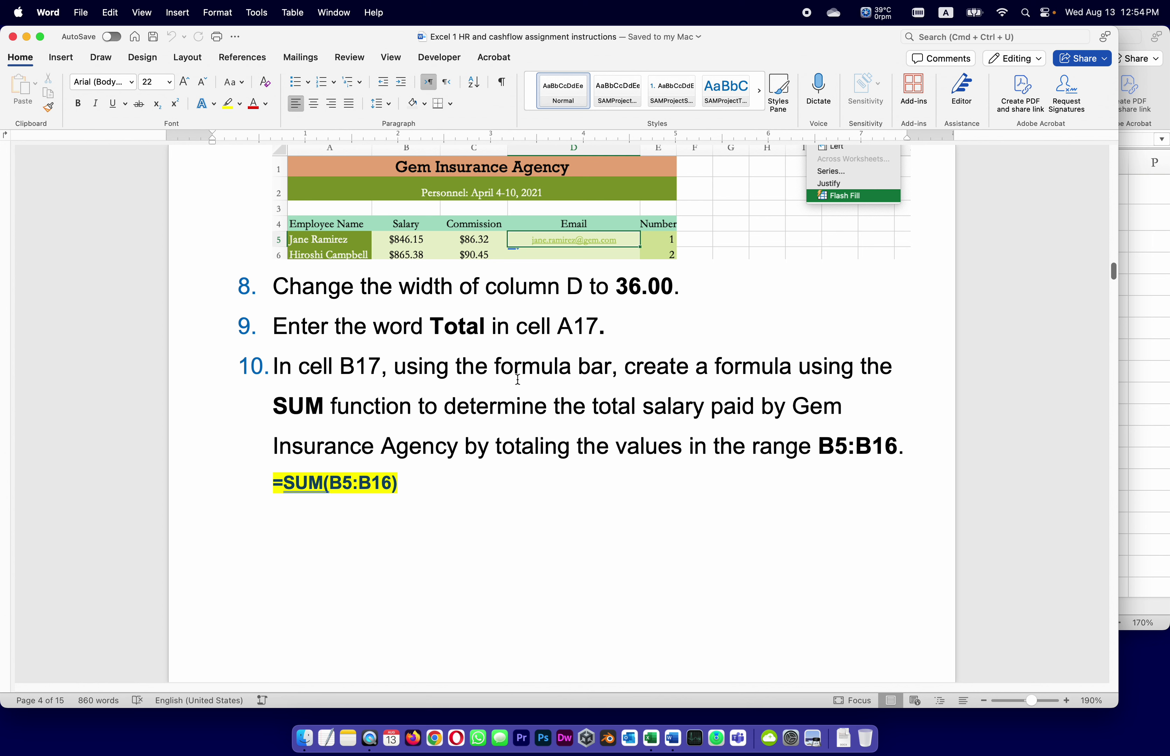
Enter the label 'Total' in cell A17 beneath the employee rows.
left_click(1146, 344)
left_click(86, 545)
type("Total")
key("Return")
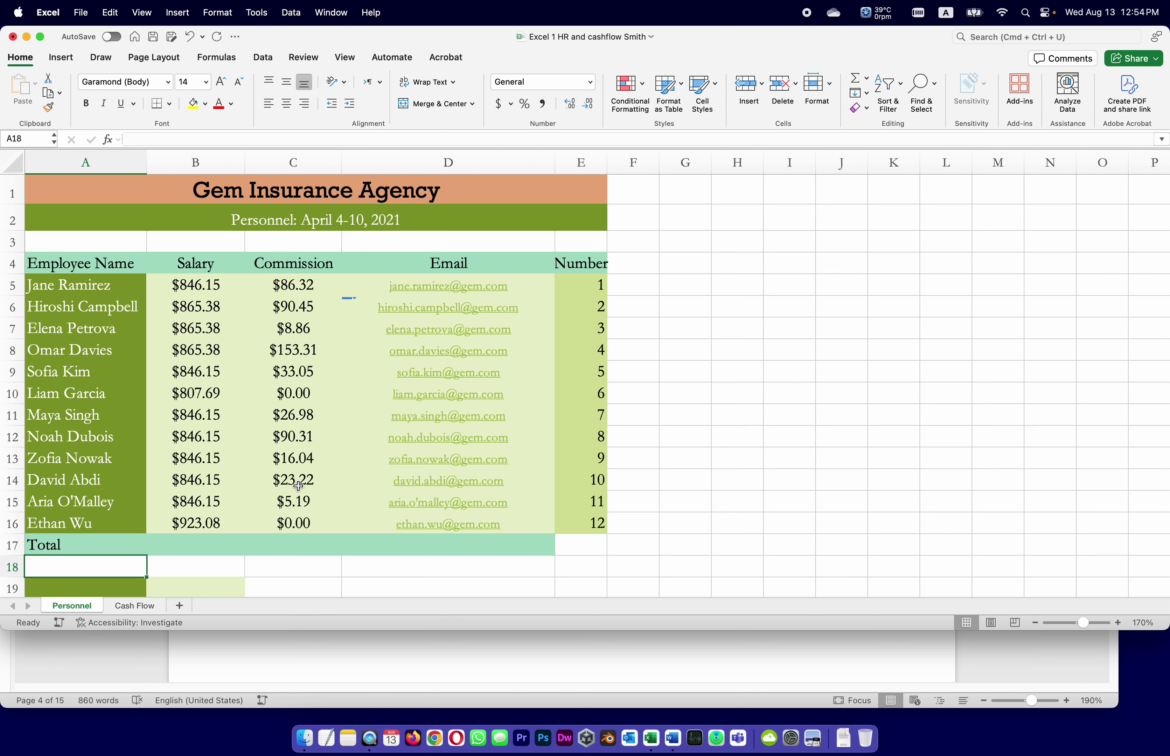
left_click(203, 543)
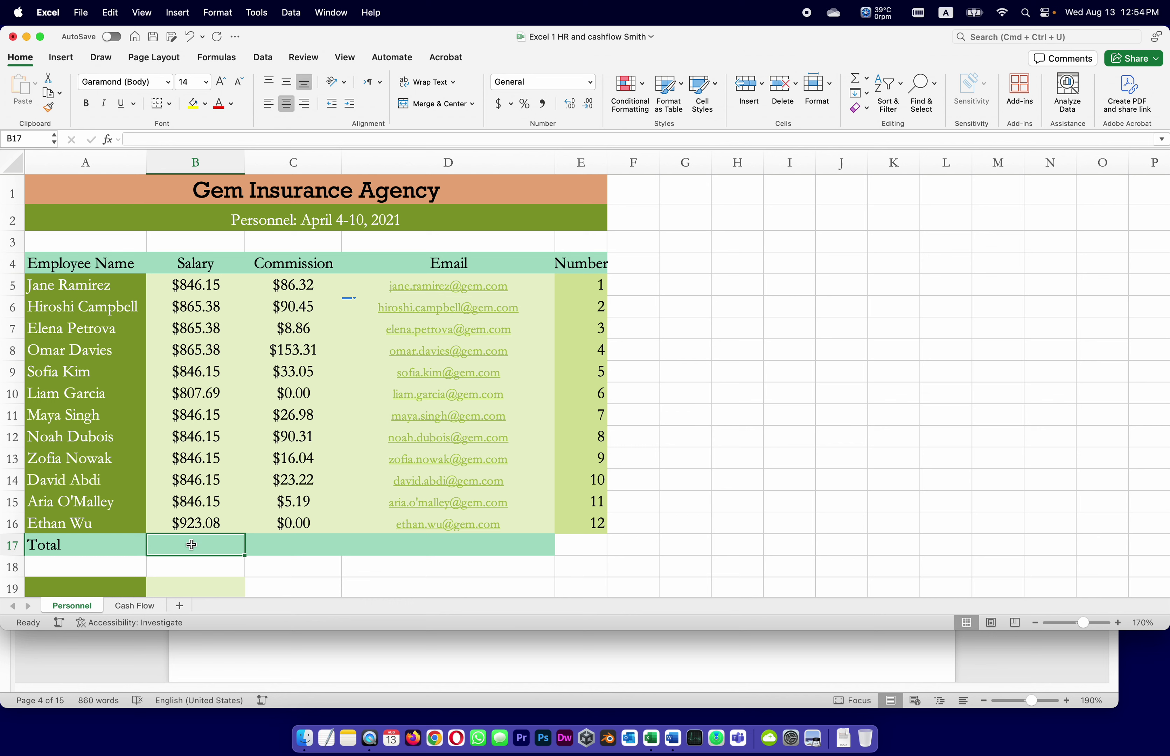
Enter =SUM(B5:B16) in B17 so the salary total shows $10,249.96.
left_click(138, 136)
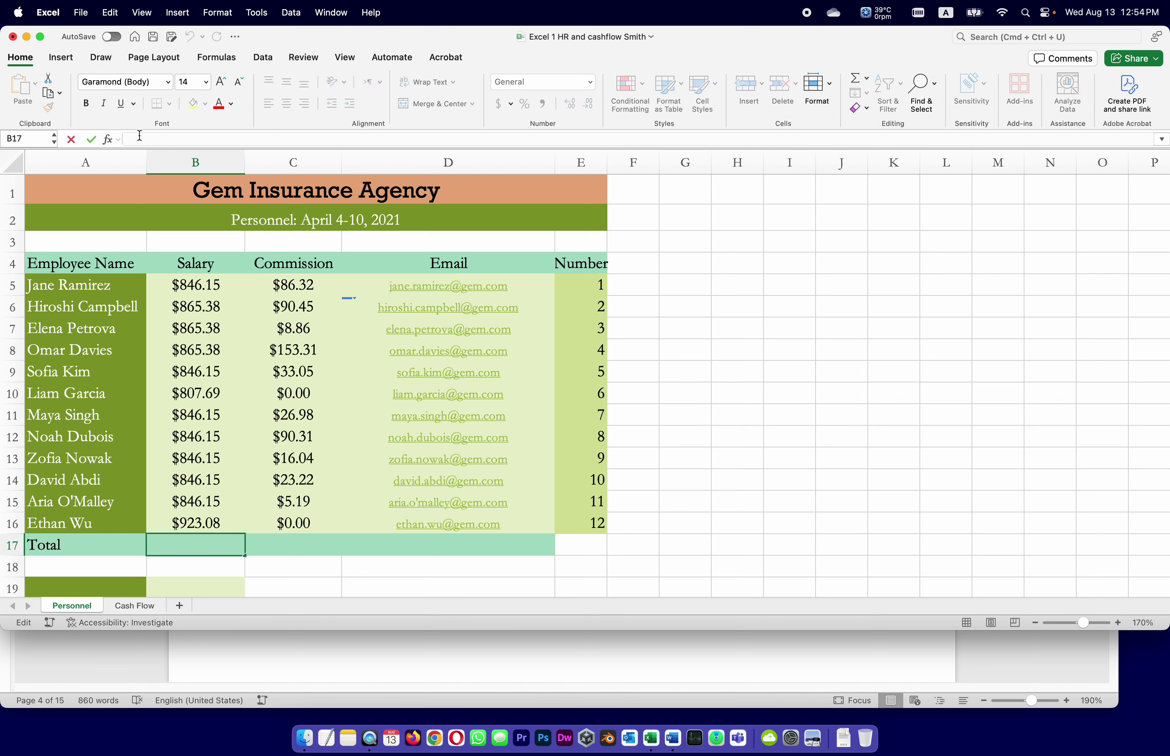
type("=")
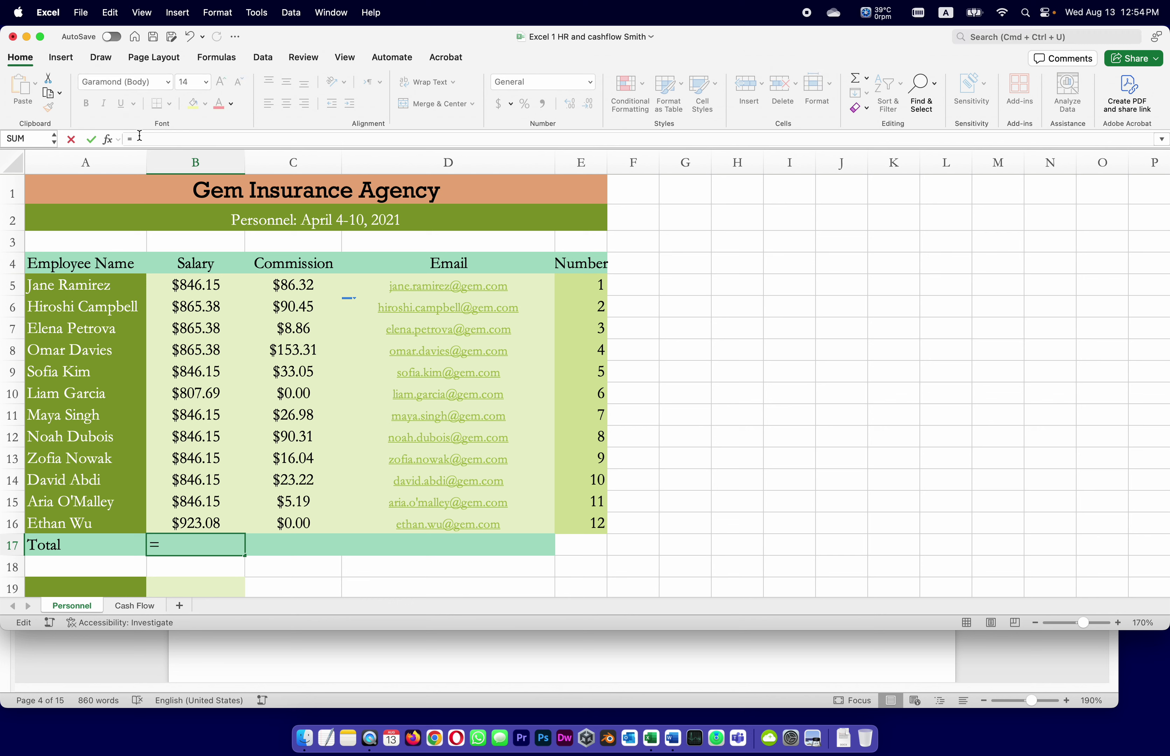
type("SUM")
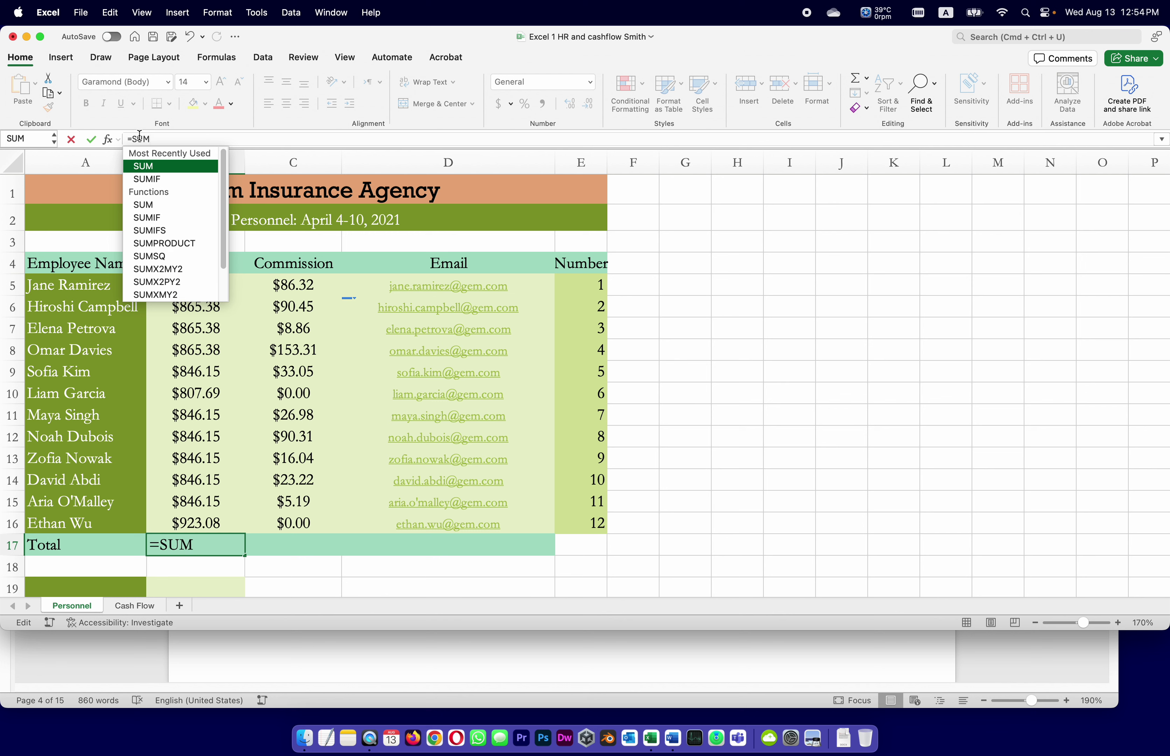
type("(B5:")
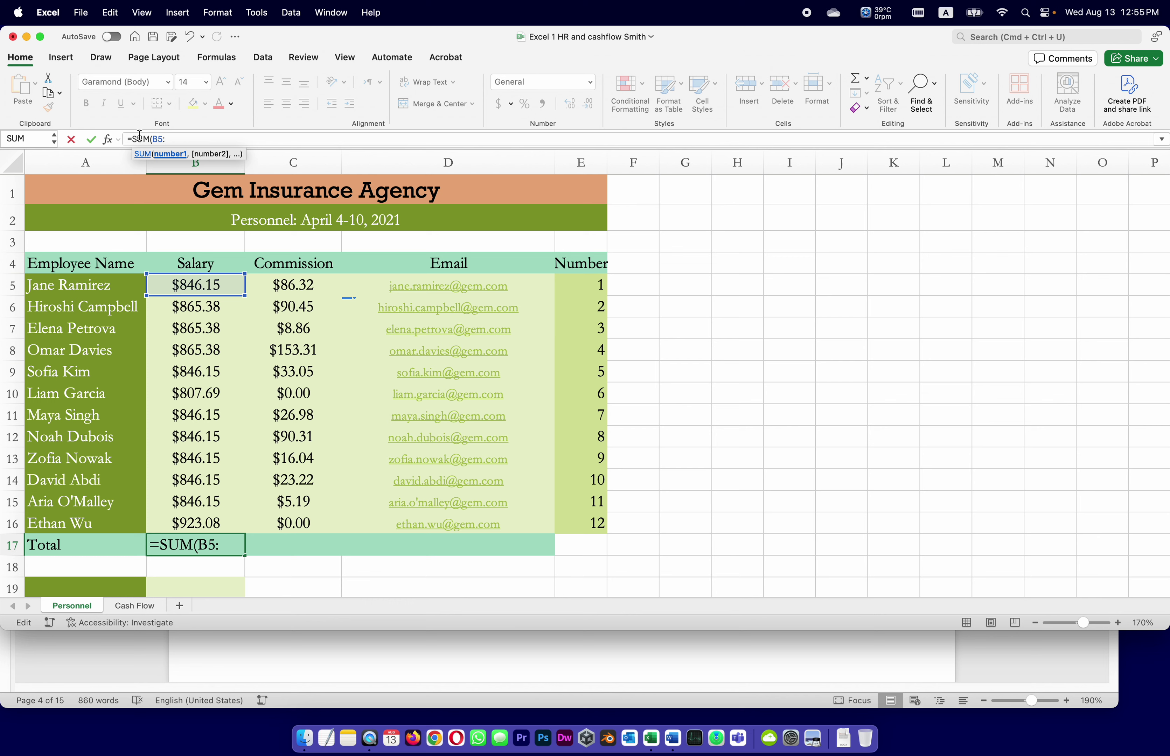
type("B")
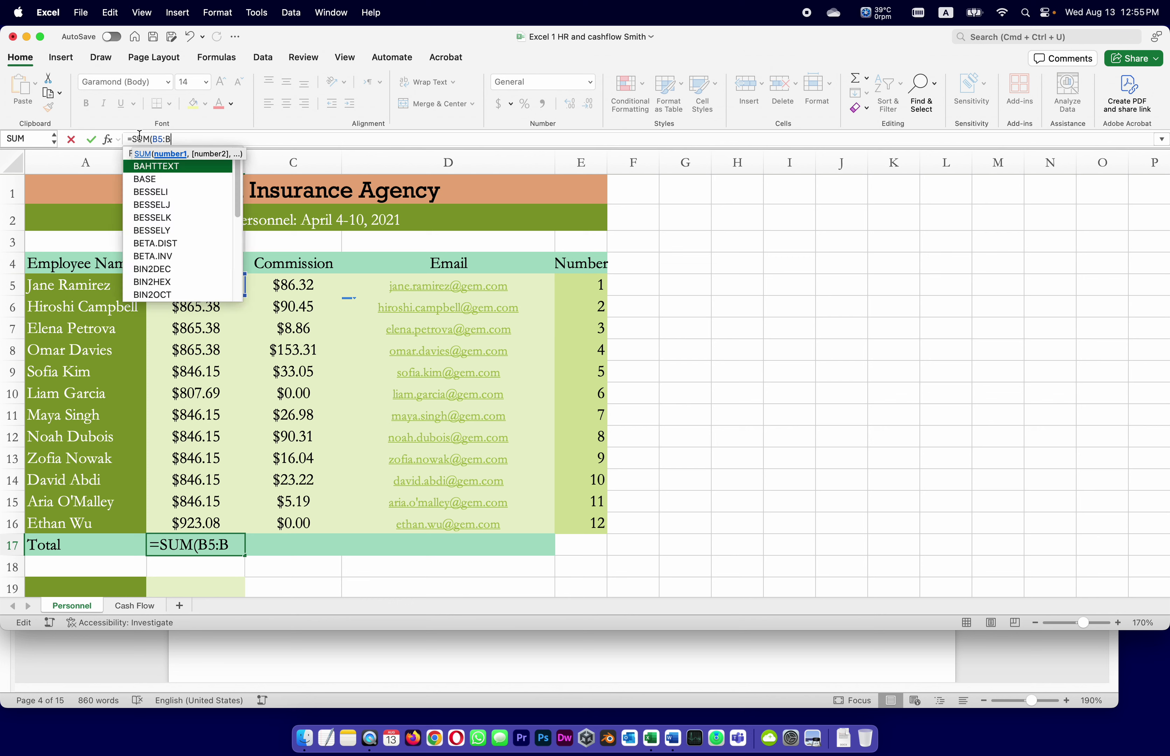
type("16")
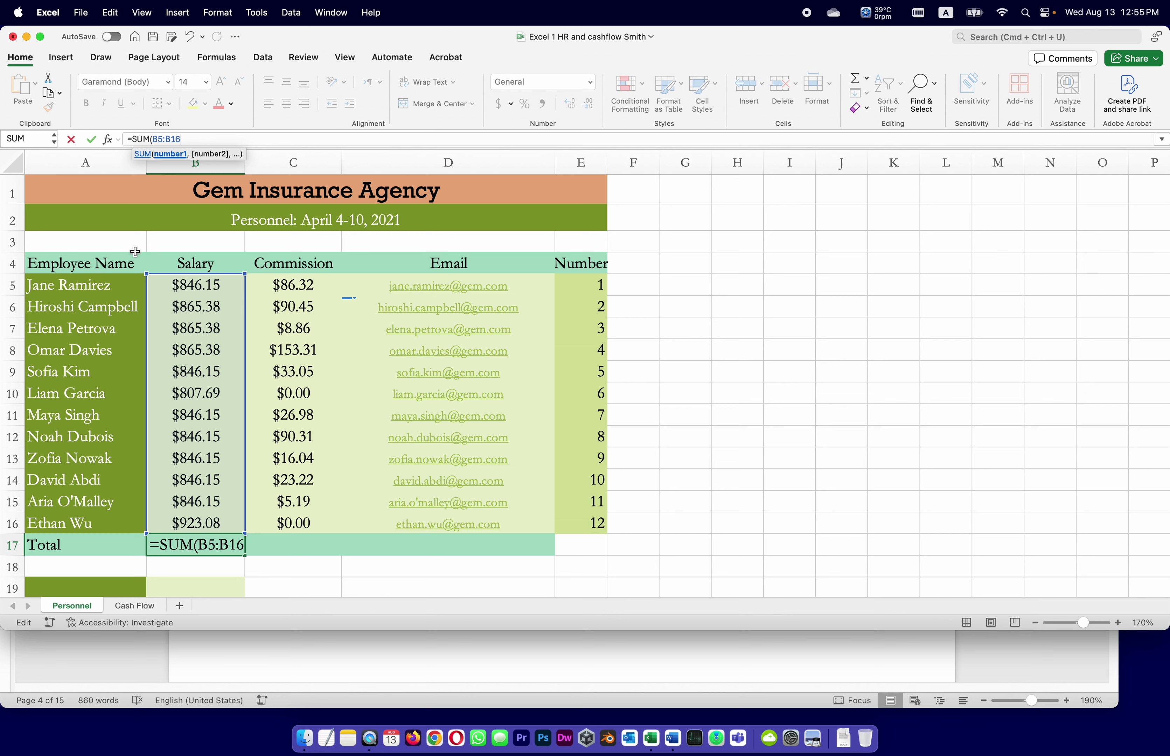
type(")")
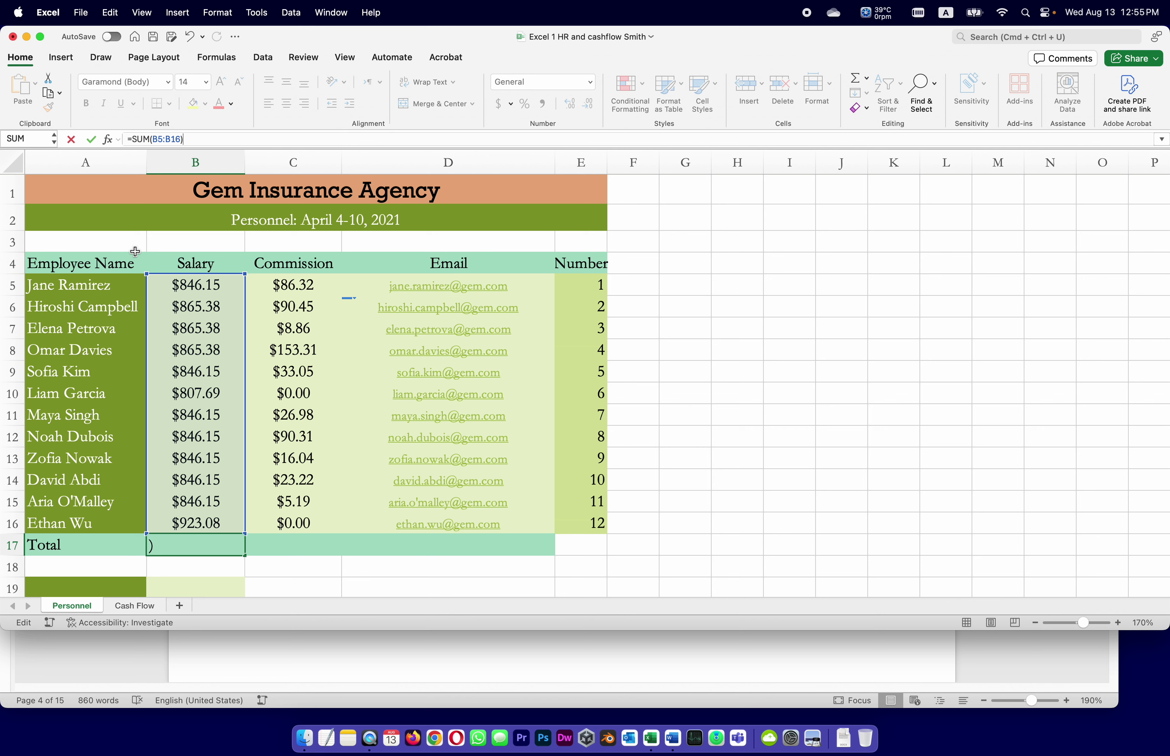
key("Return")
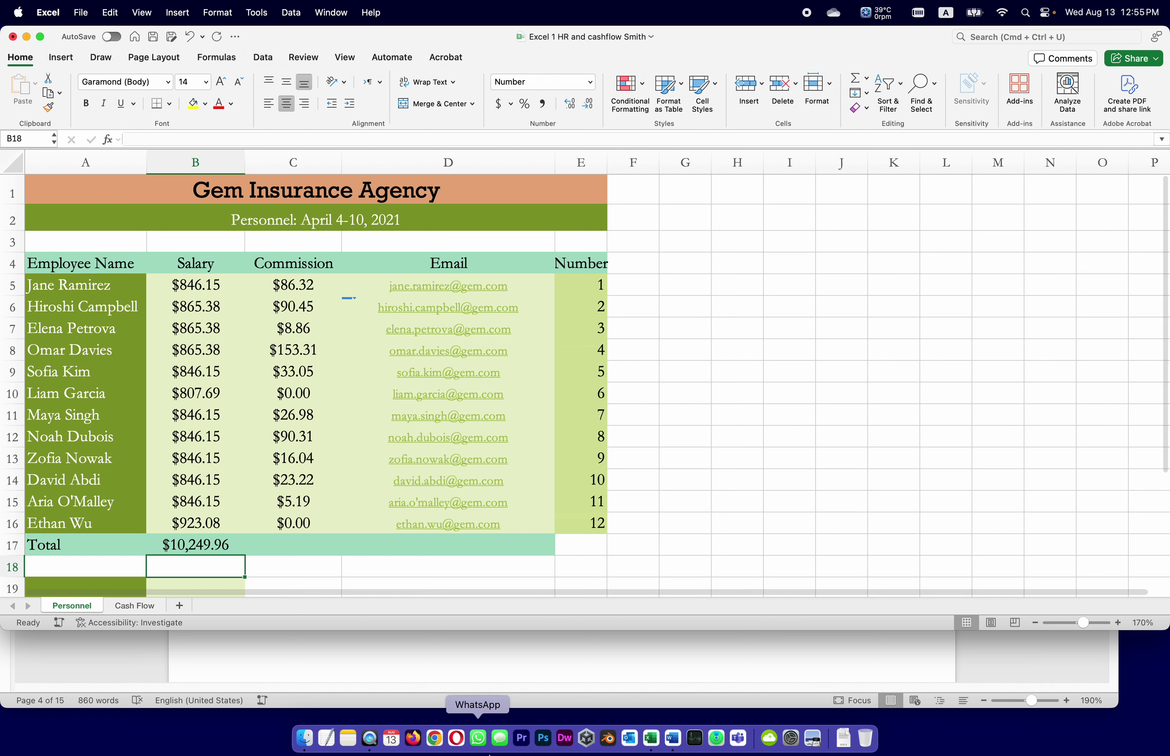
left_click(491, 646)
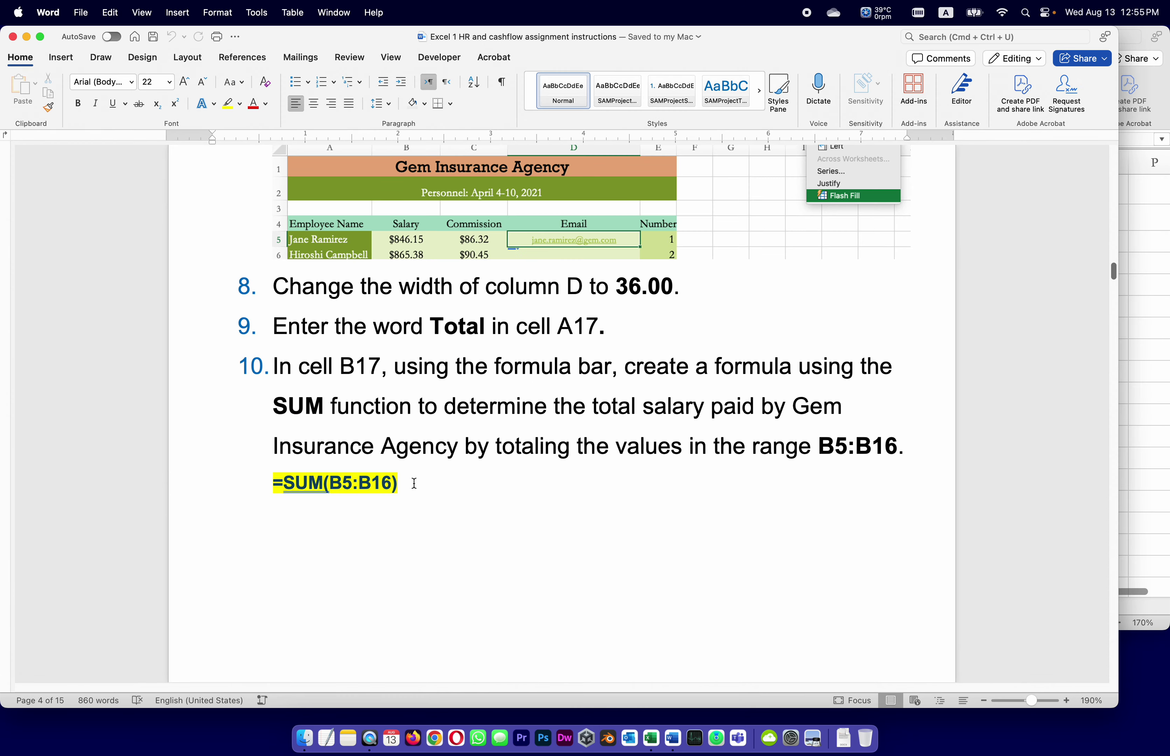
Scroll the Word instructions down to step 11 on copying B17's formula into C17.
scroll(538, 641, "down", 5)
scroll(502, 617, "down", 10)
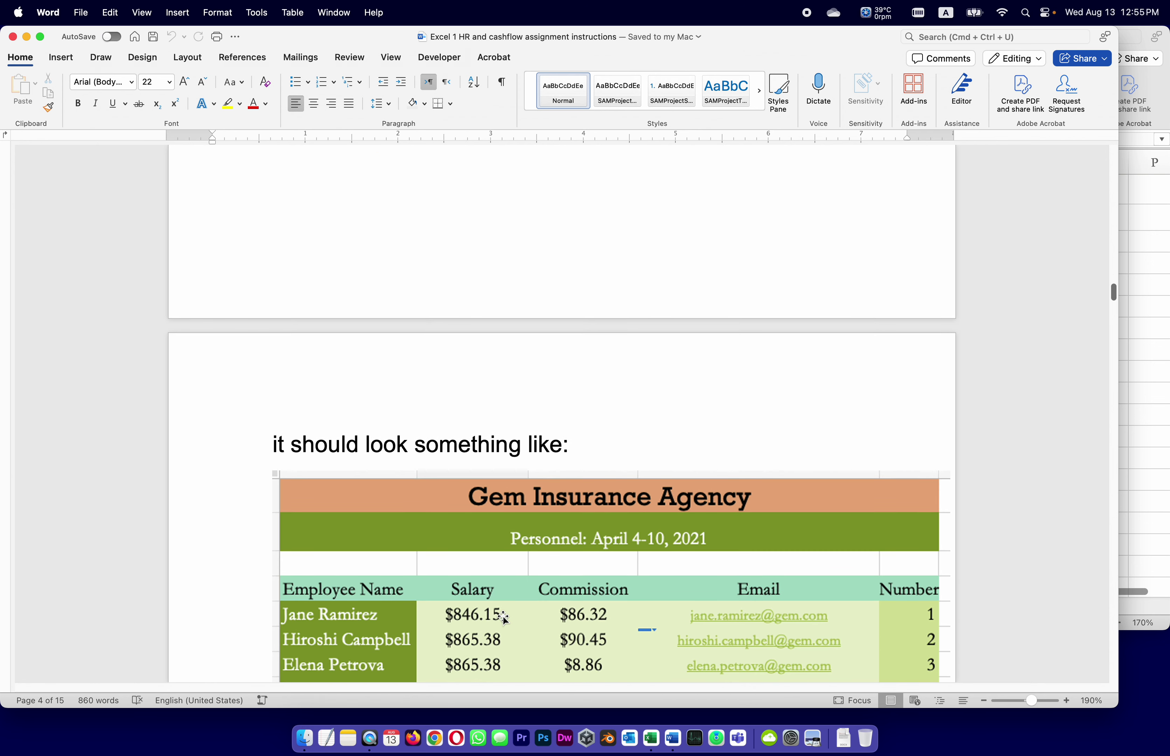
scroll(504, 619, "down", 2)
scroll(466, 380, "down", 10)
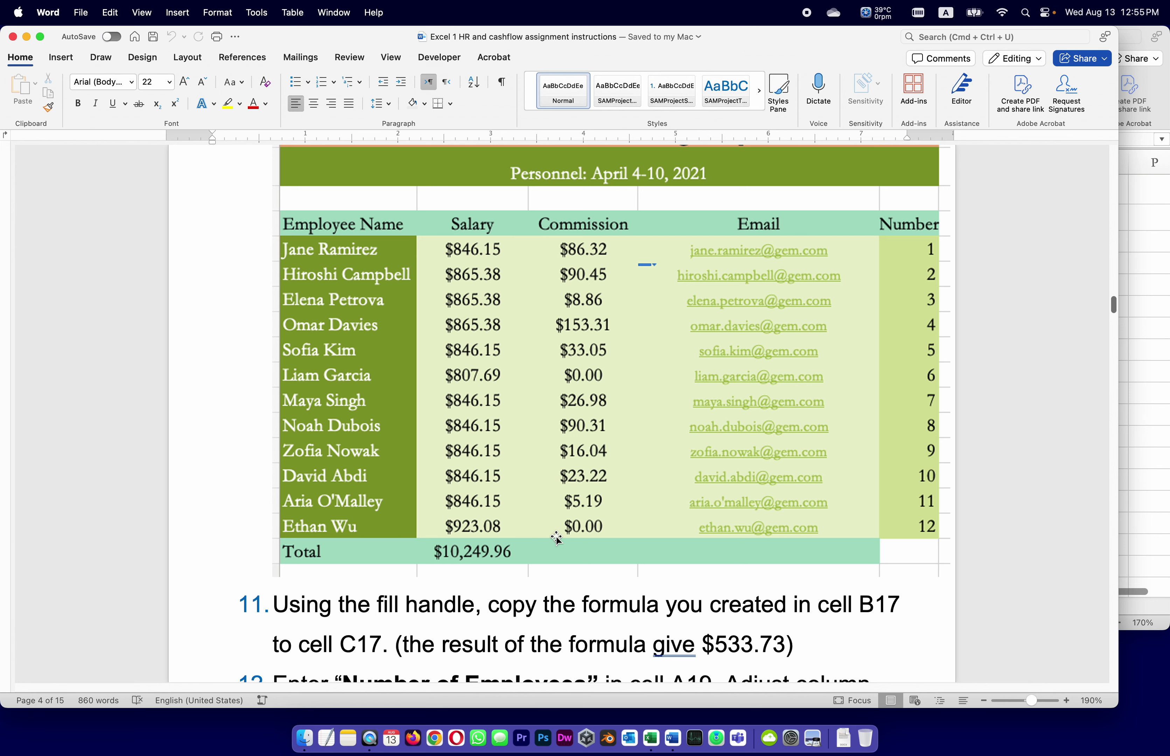
scroll(553, 533, "down", 5)
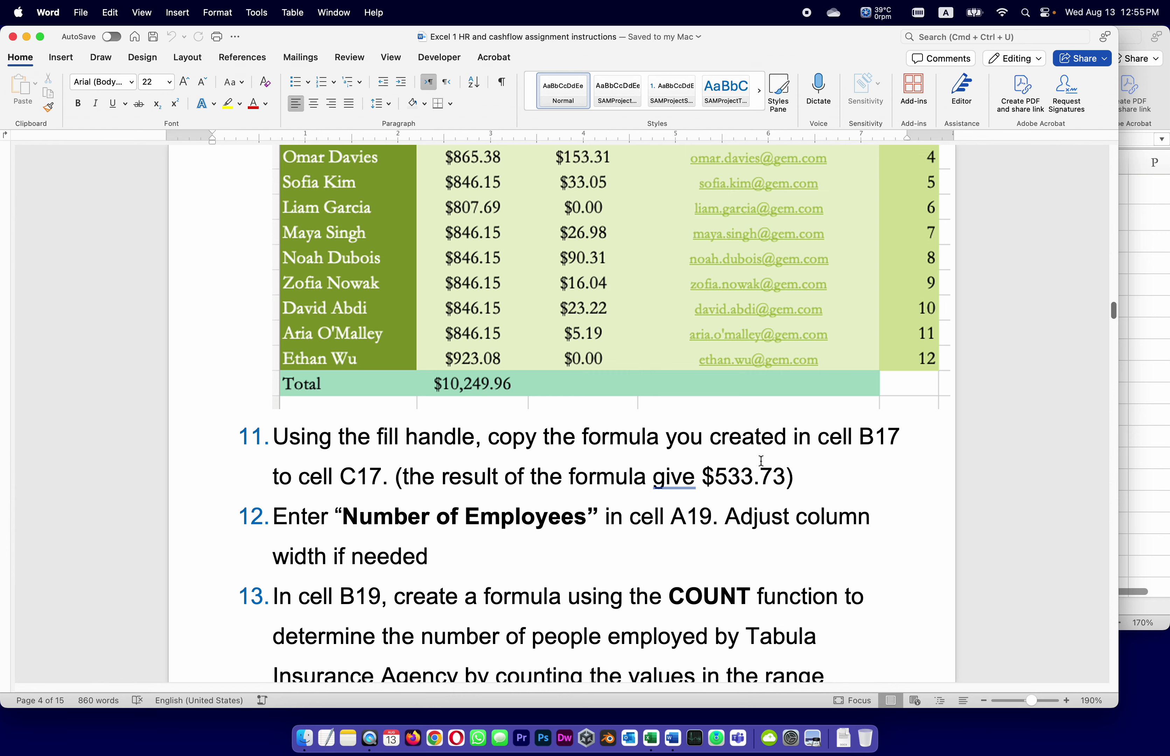
Fill B17's SUM formula into C17 so commissions total $533.73, and save the workbook.
left_click(1130, 475)
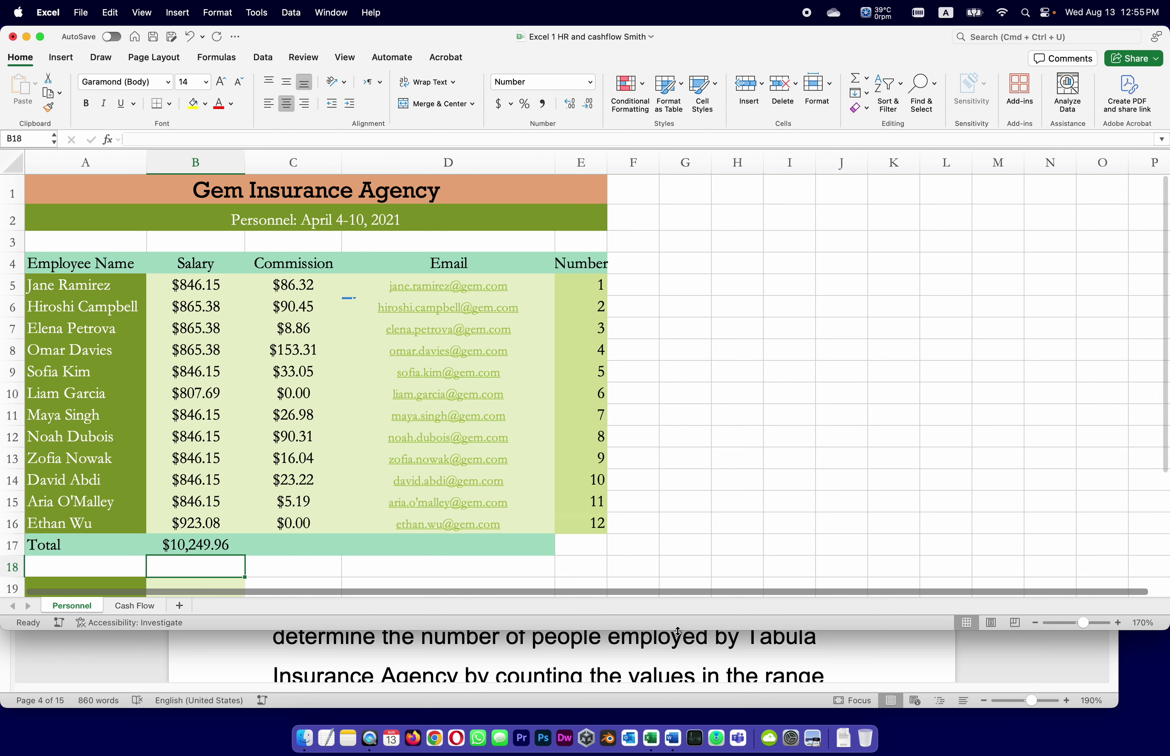
left_click(200, 541)
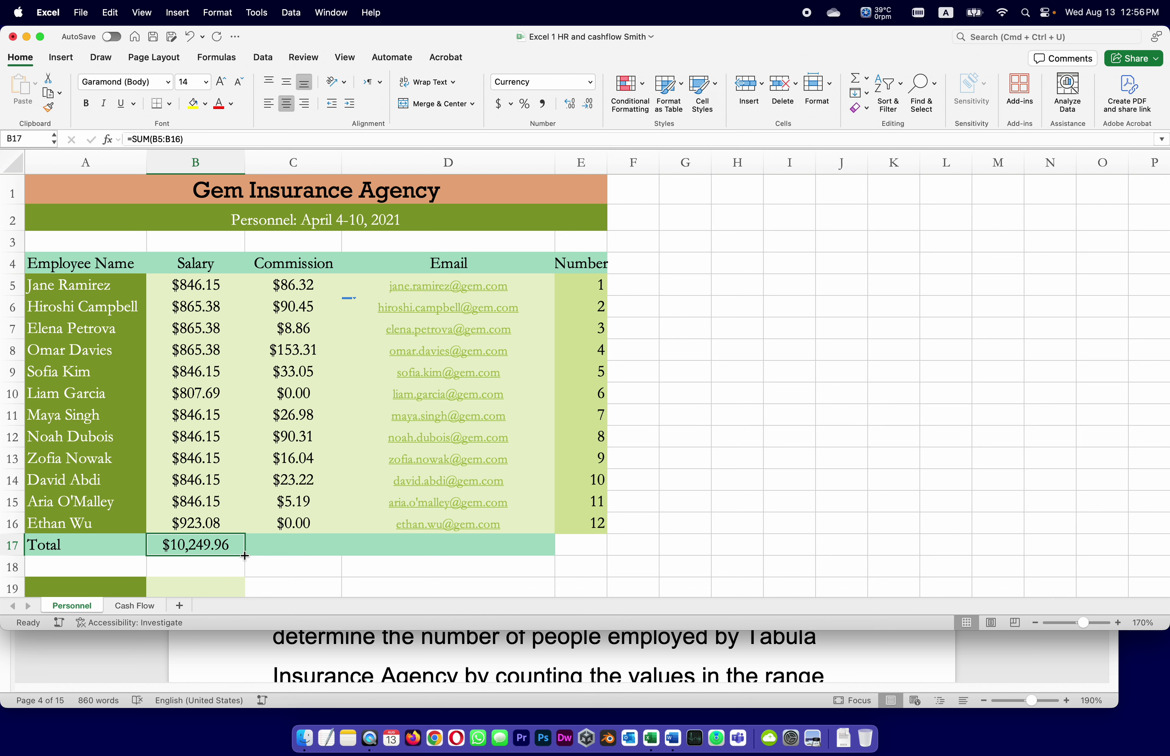
left_click_drag(244, 555, 335, 553)
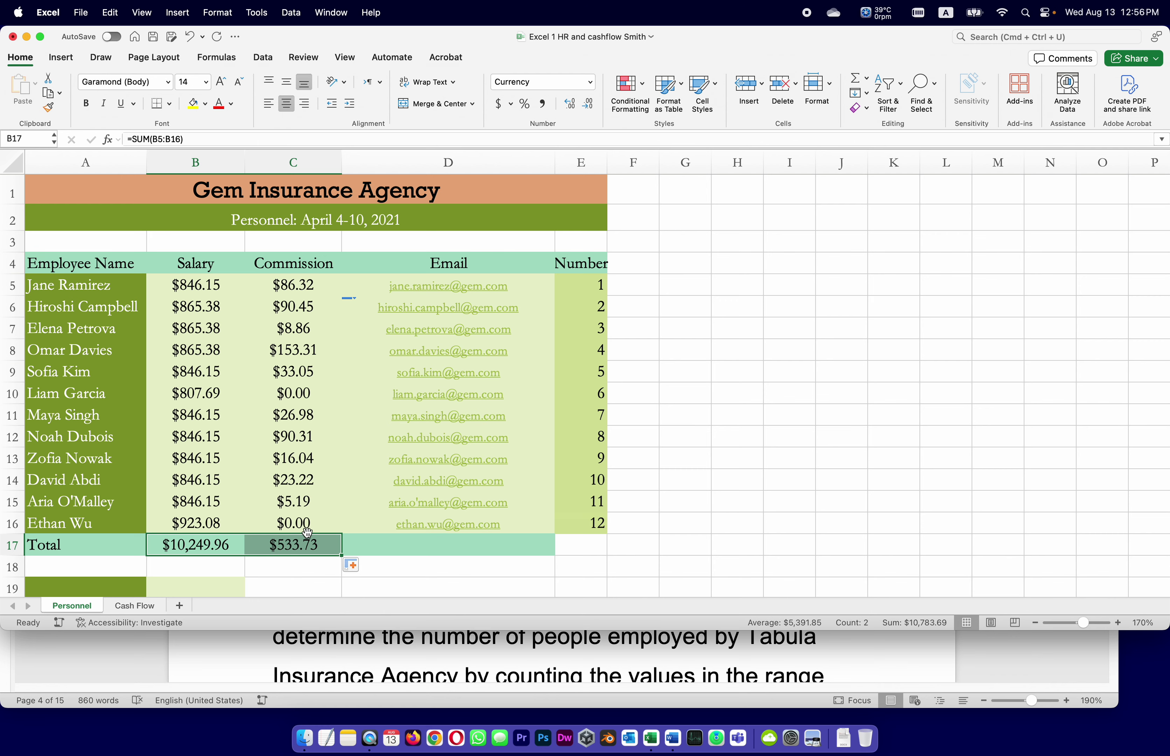
left_click(147, 38)
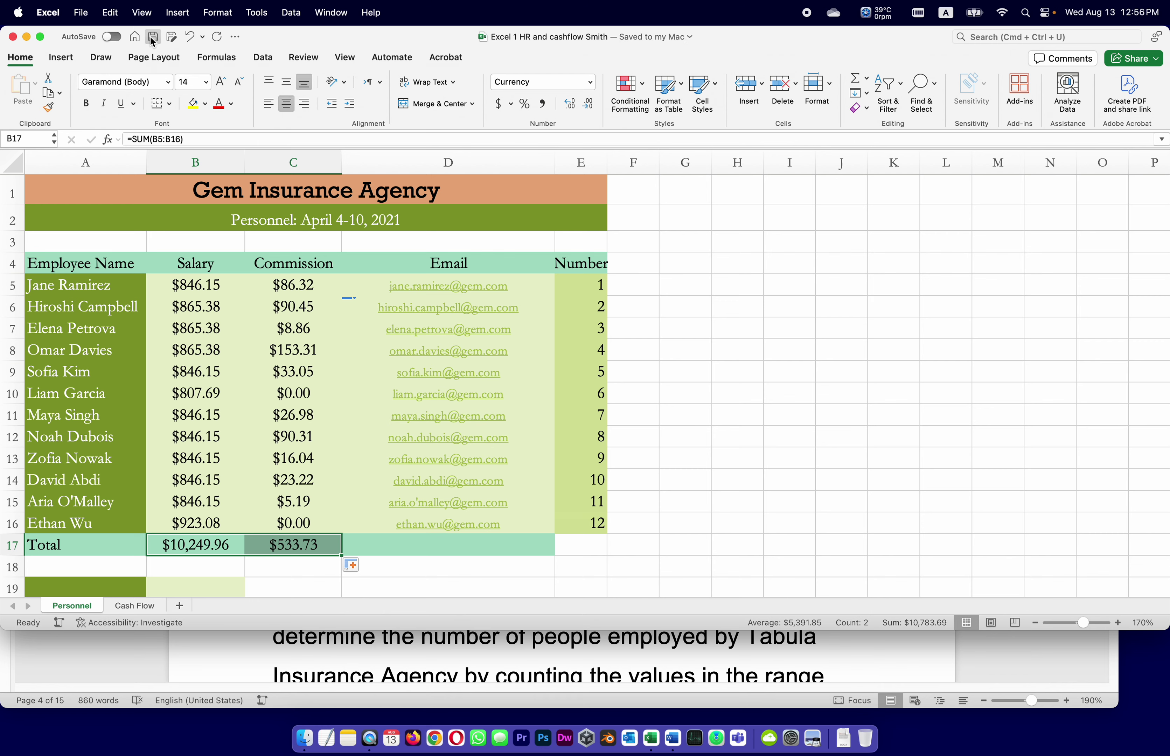
left_click(895, 646)
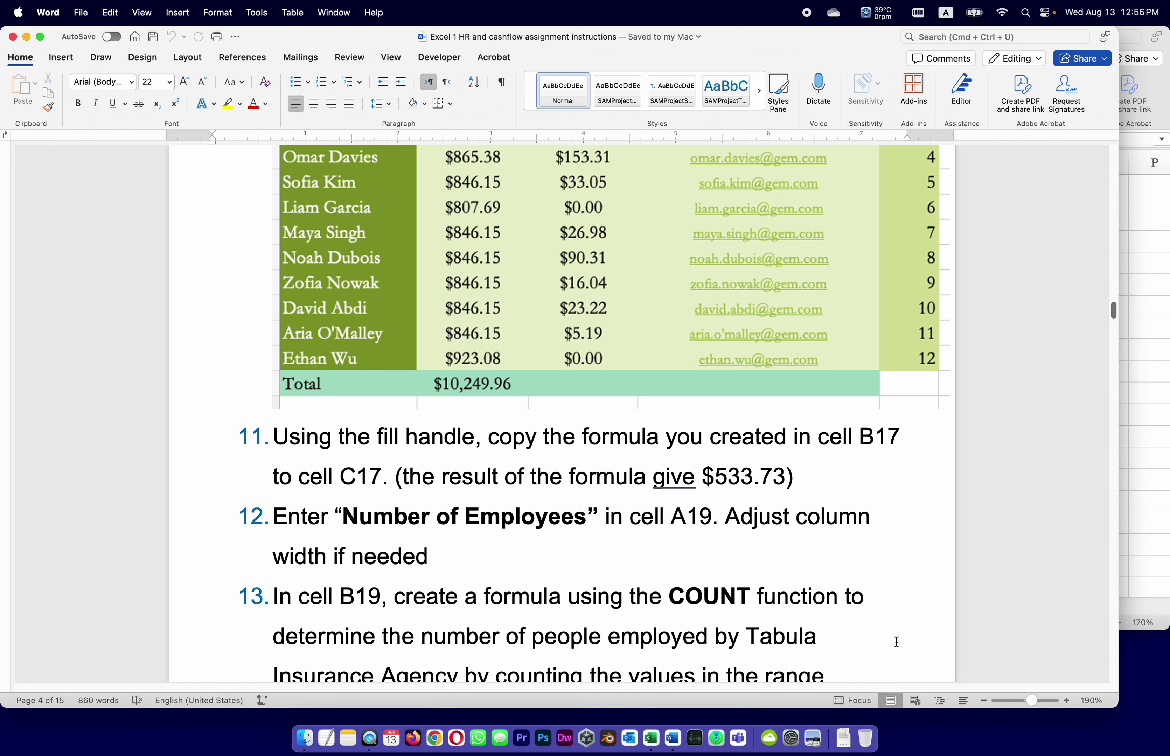
Read steps 12–13 in the Word instructions, then bring the Excel Personnel sheet back to the front.
scroll(896, 640, "down", 3)
scroll(770, 576, "down", 2)
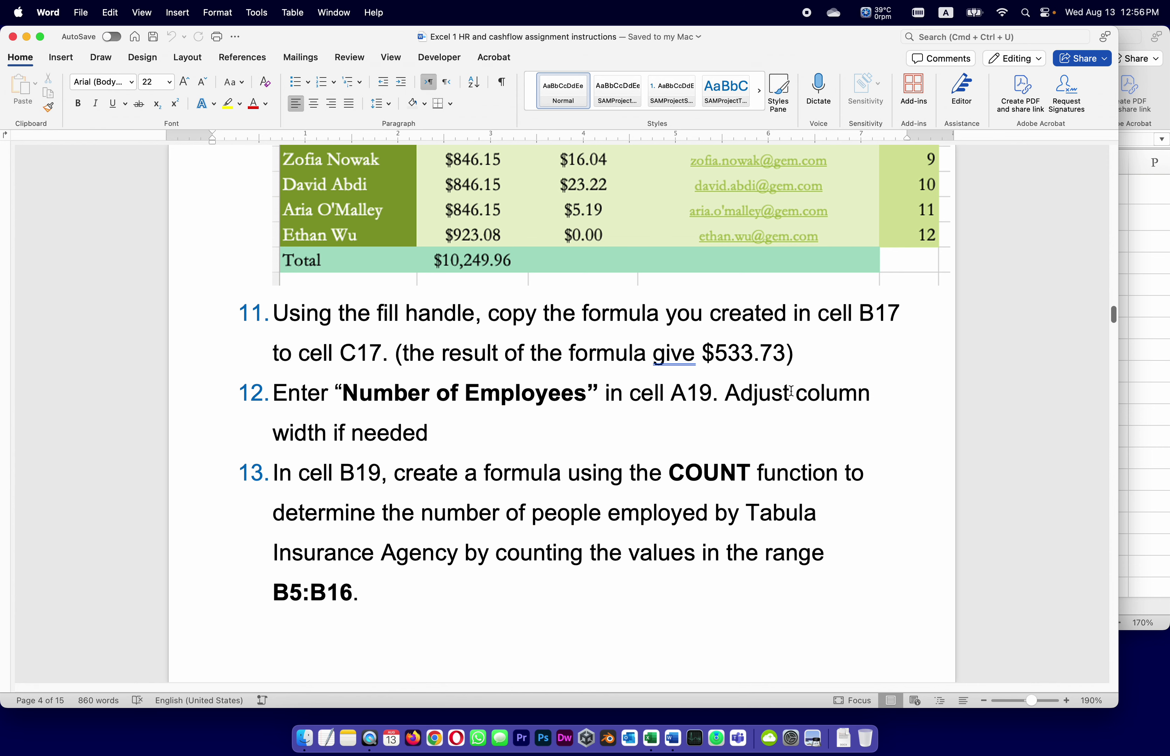
left_click(1149, 283)
scroll(143, 488, "down", 1)
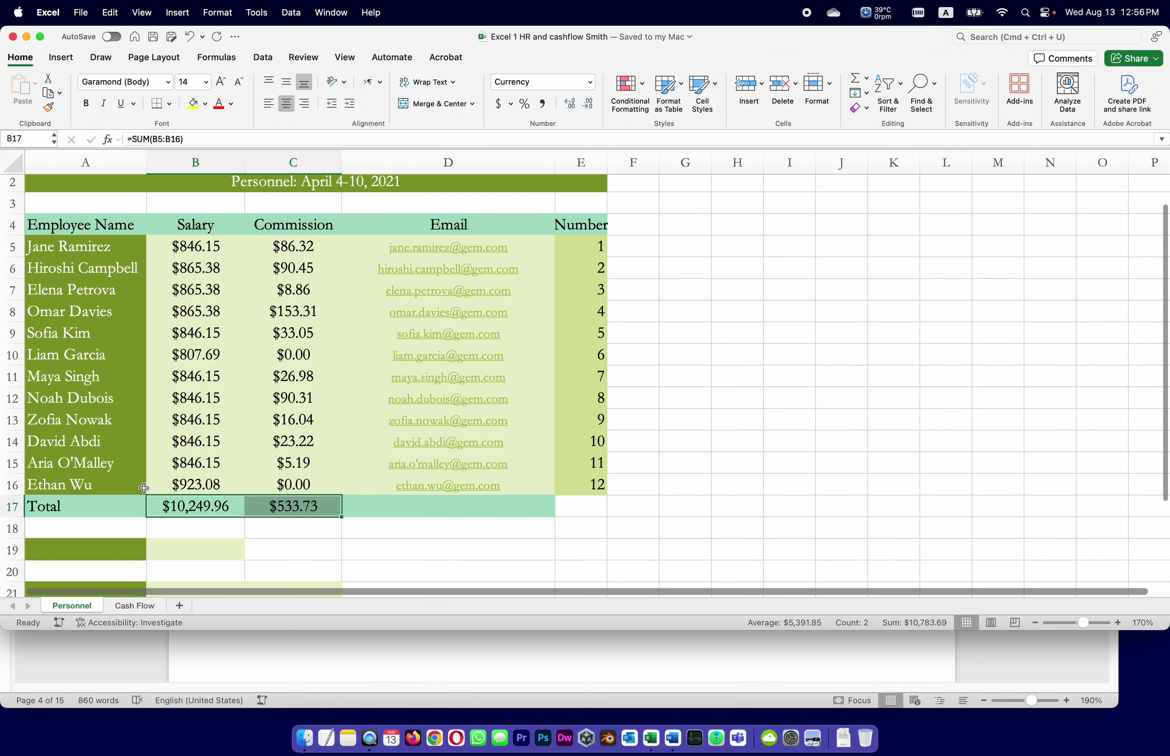
left_click(1011, 659)
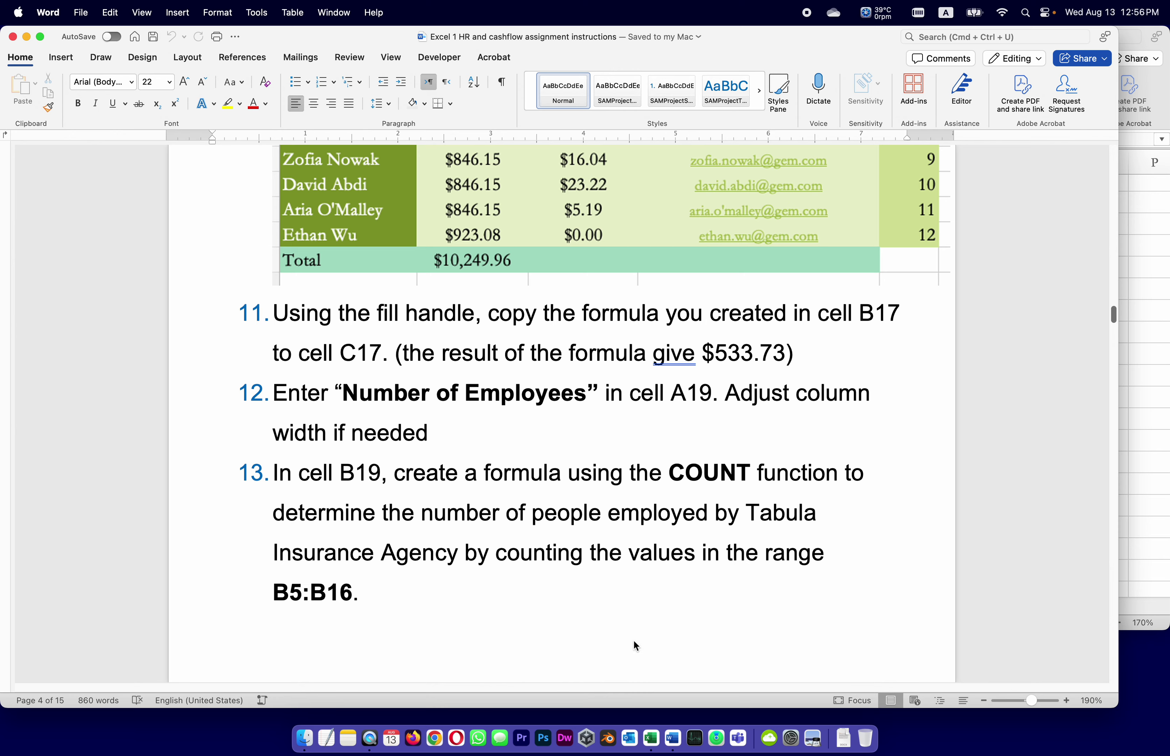
left_click(1146, 358)
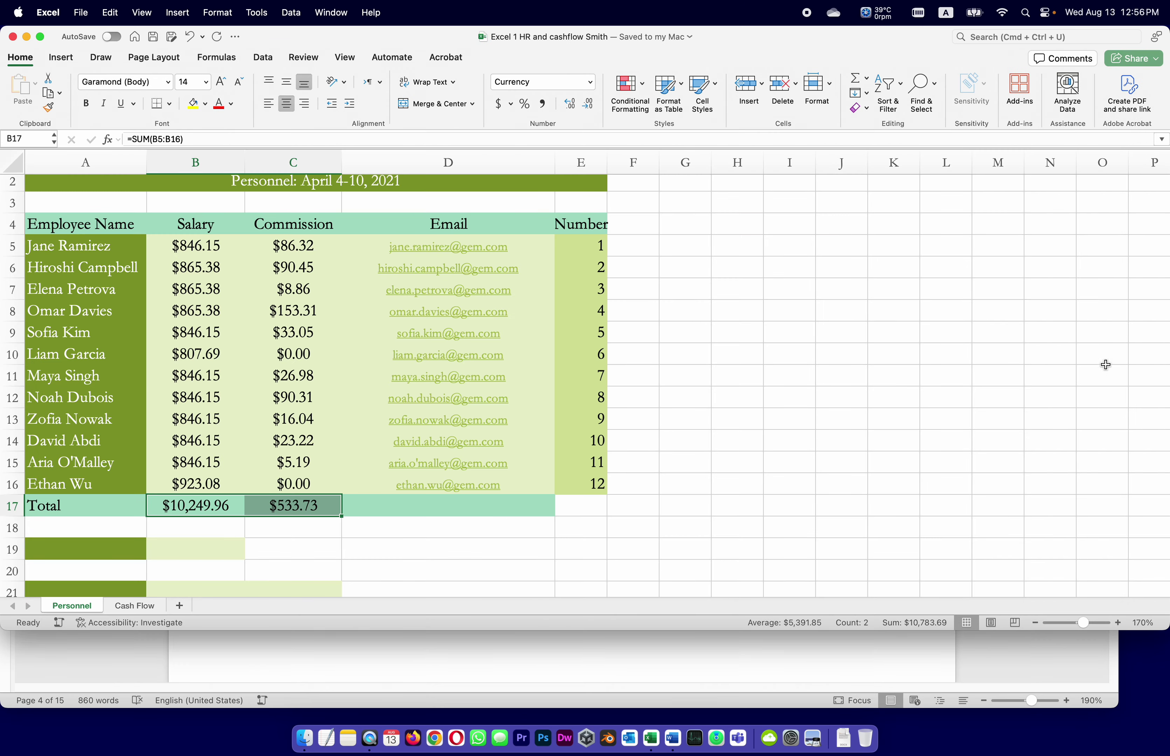
Label A19 'Number of Employees', widen column A to fit it, and save the workbook.
left_click(49, 549)
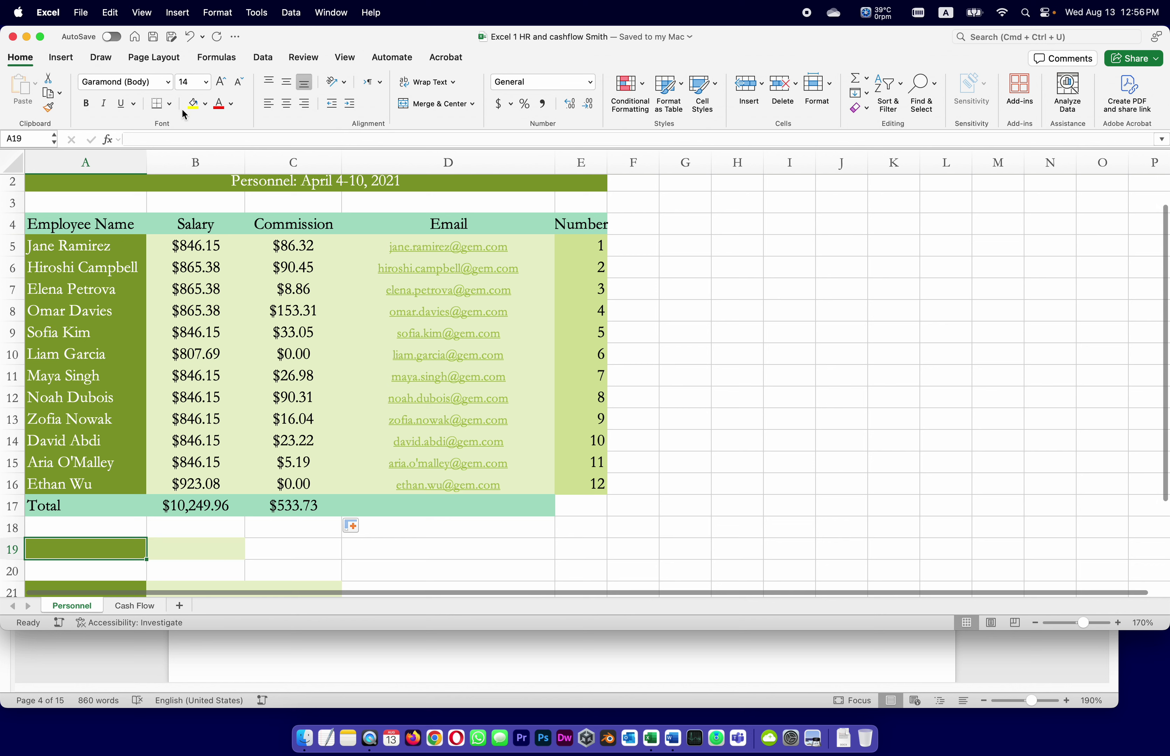
left_click(180, 139)
type("N")
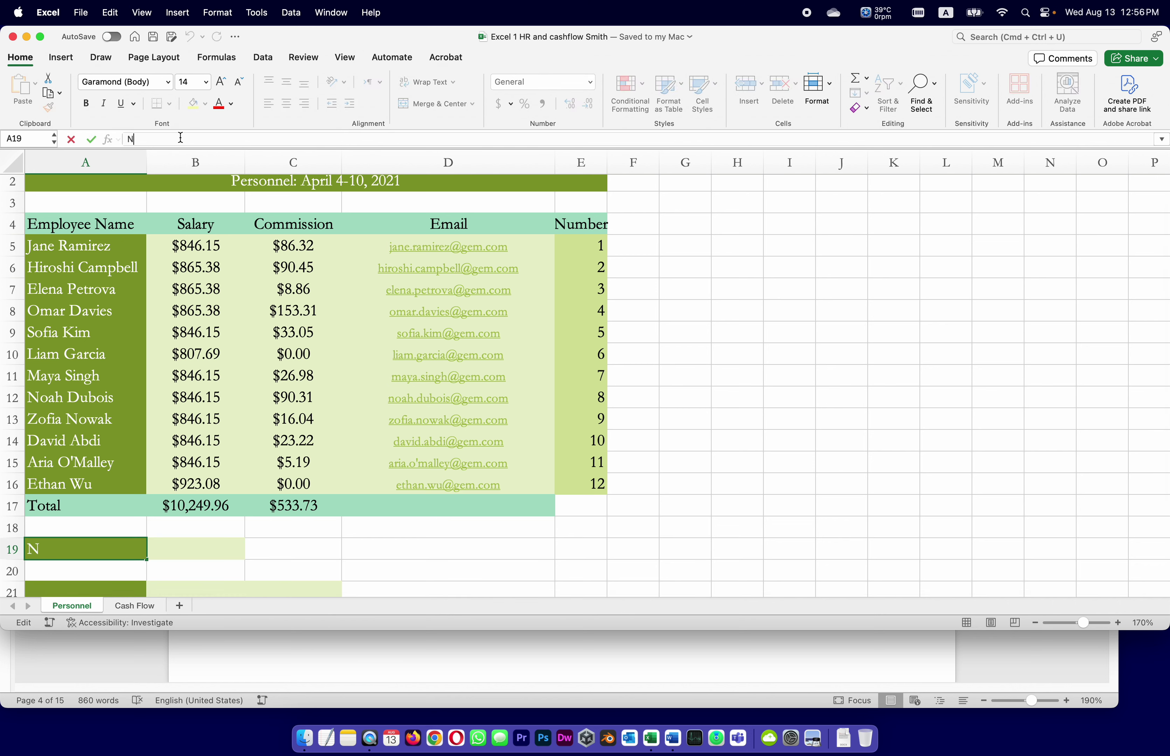
type("umber of Emp")
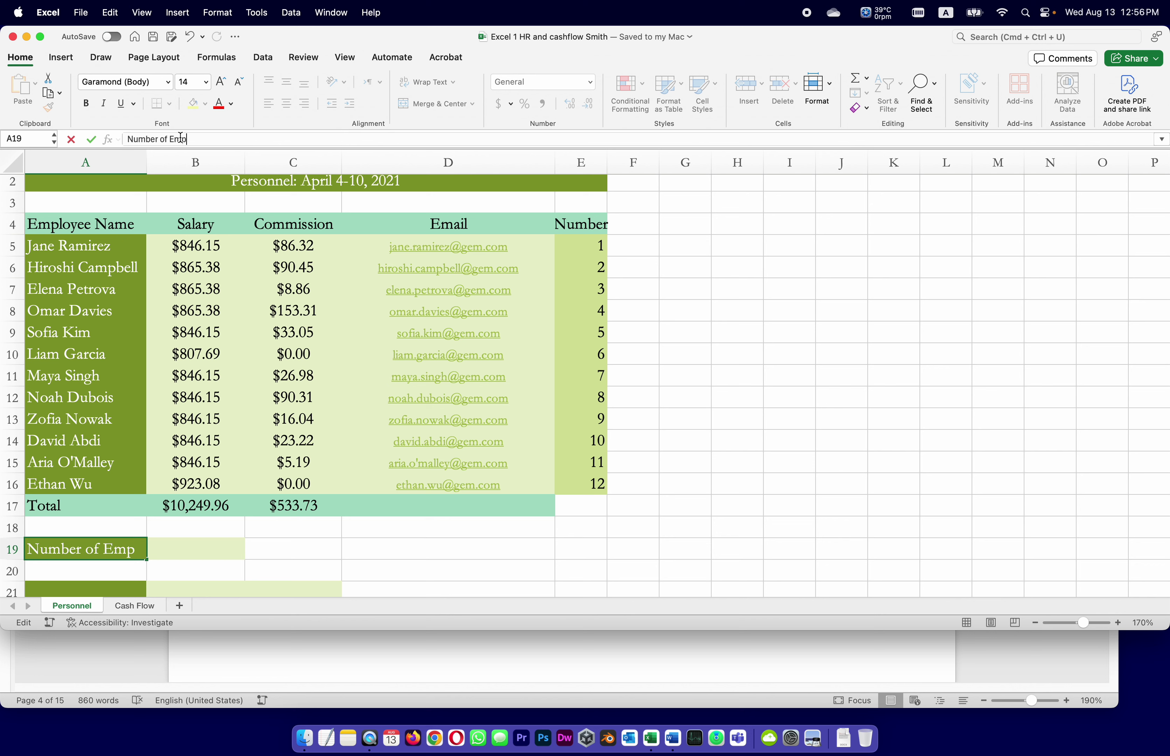
type("loyees")
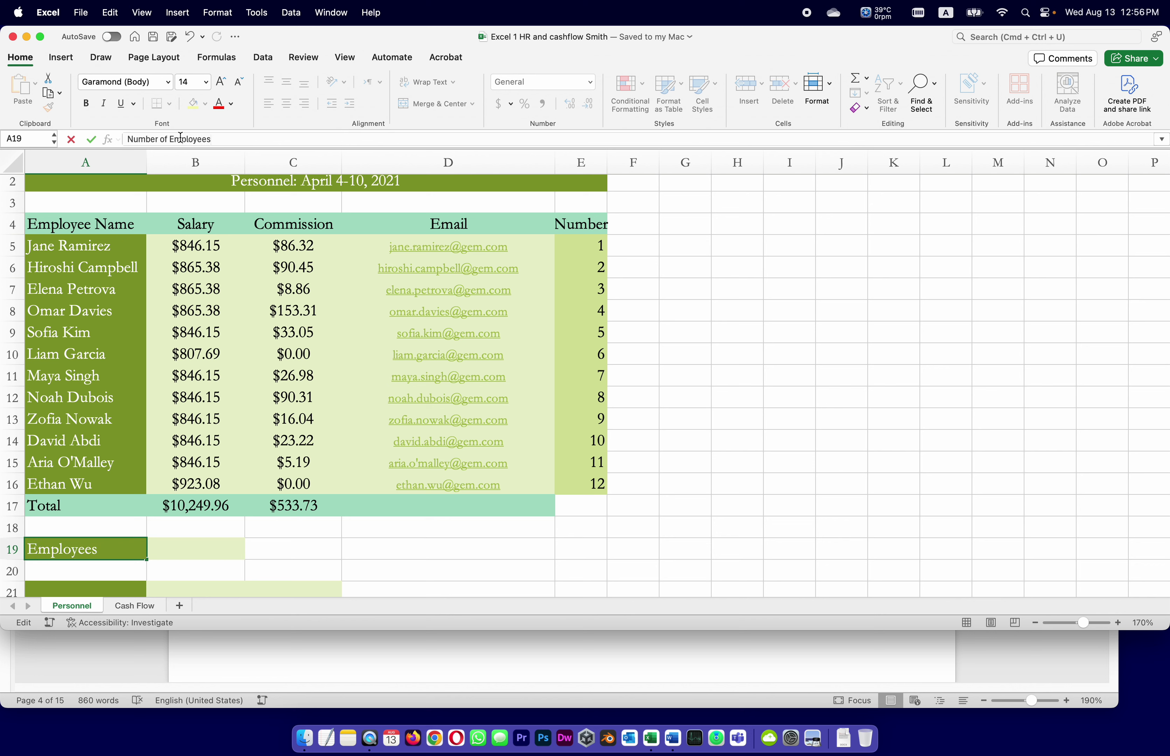
key("Return")
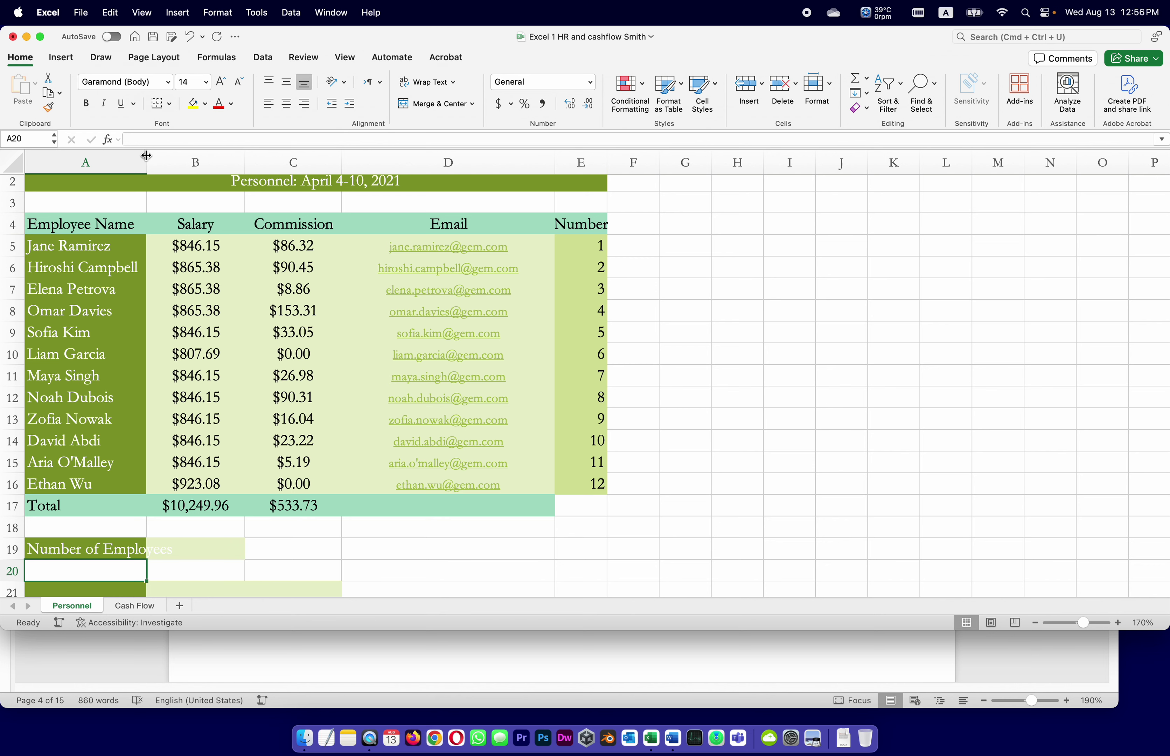
left_click_drag(146, 159, 182, 159)
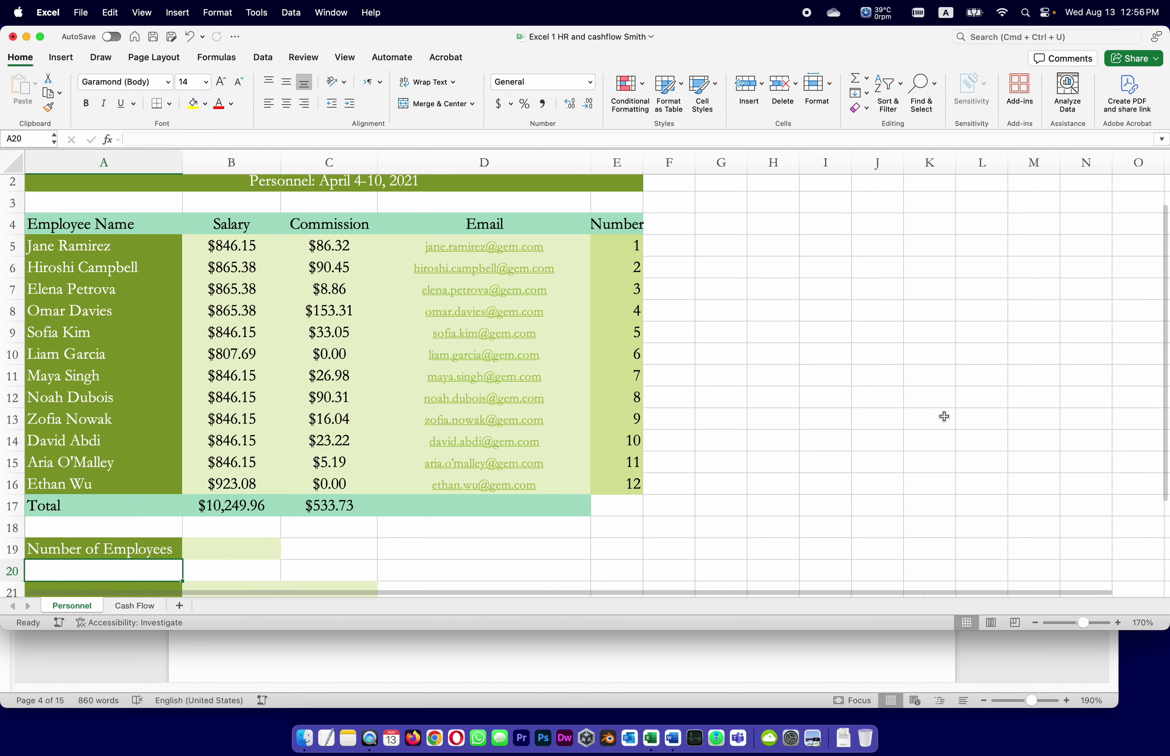
key("super+s")
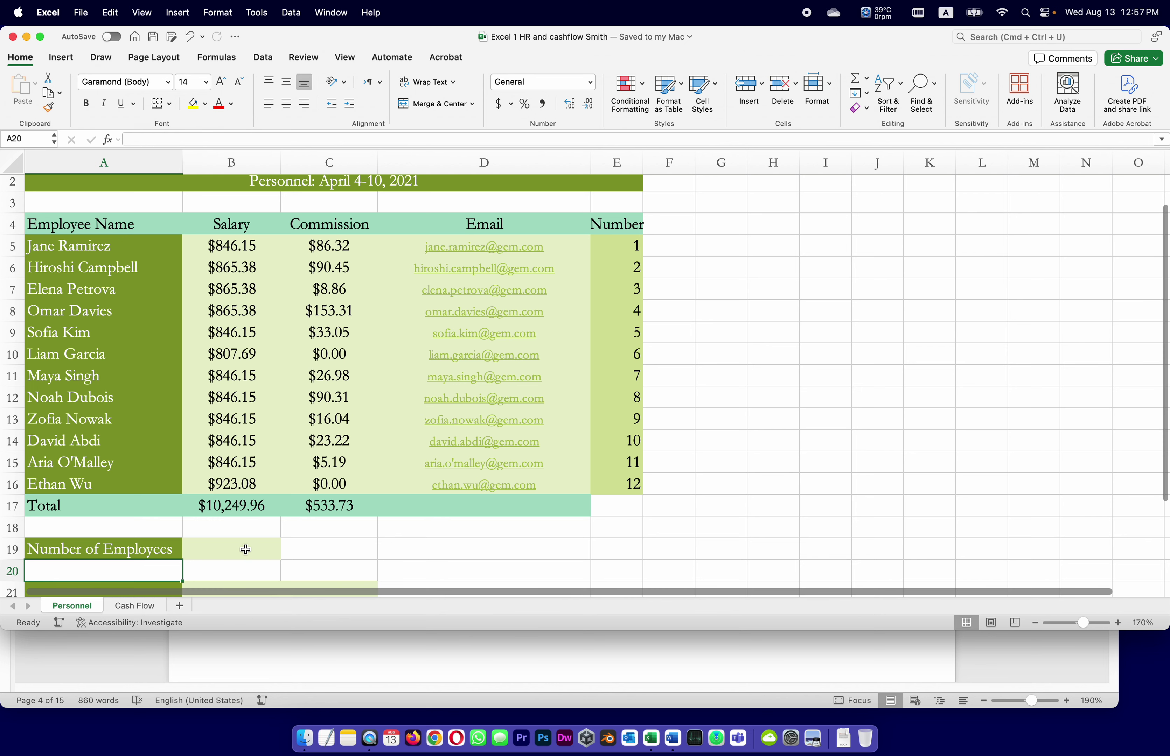
left_click(245, 549)
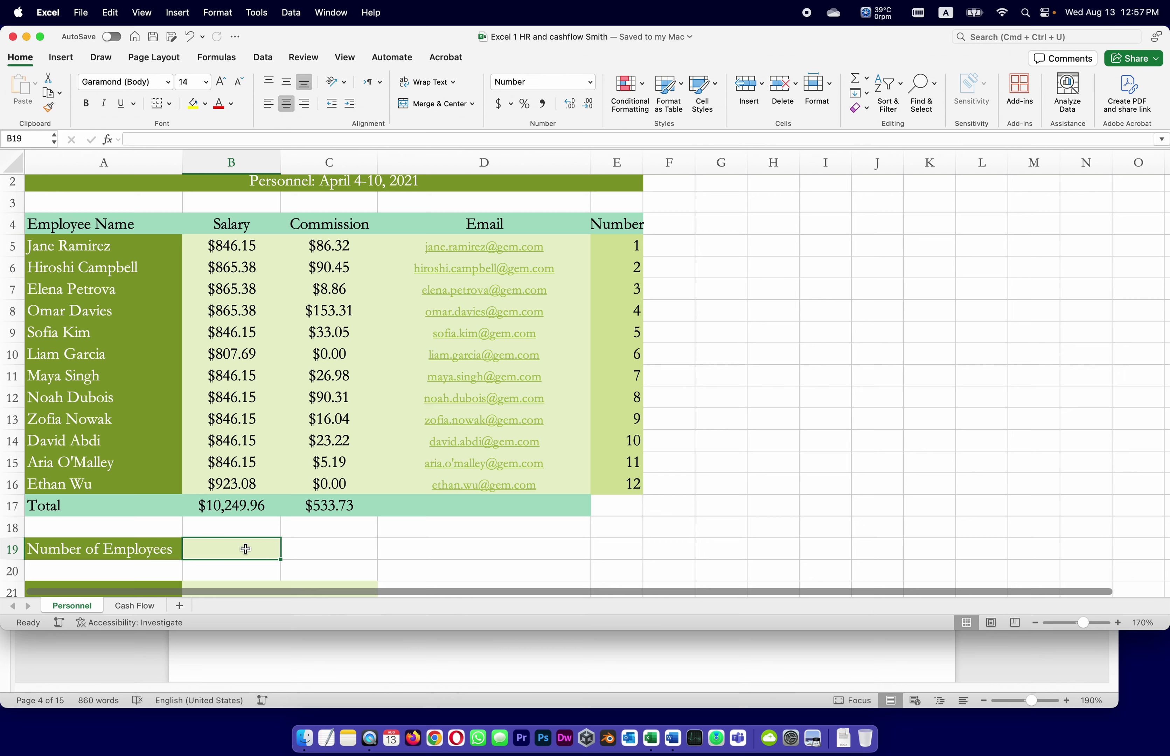
left_click(485, 658)
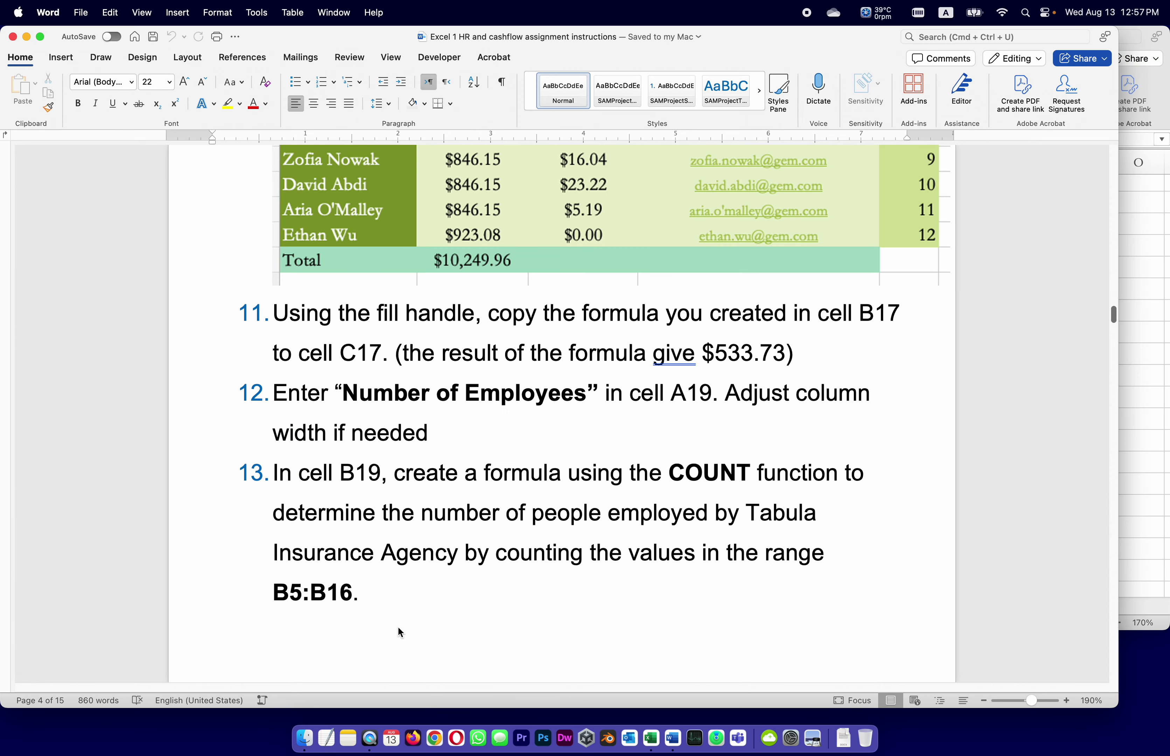
Replace the agency name in step 13 with a capitalised 'Gem', then read on to step 14.
scroll(385, 463, "down", 3)
left_click_drag(748, 355, 820, 351)
type("gem Insurance")
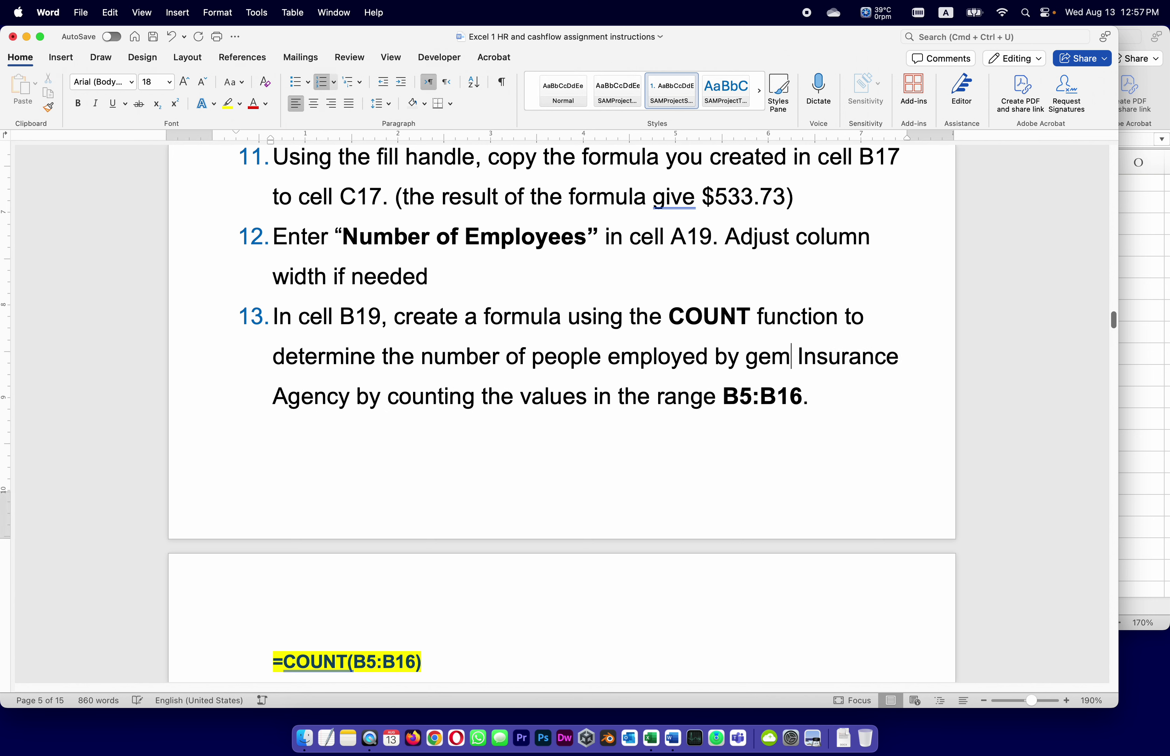
left_click(756, 355)
key("BackSpace")
type("Gem")
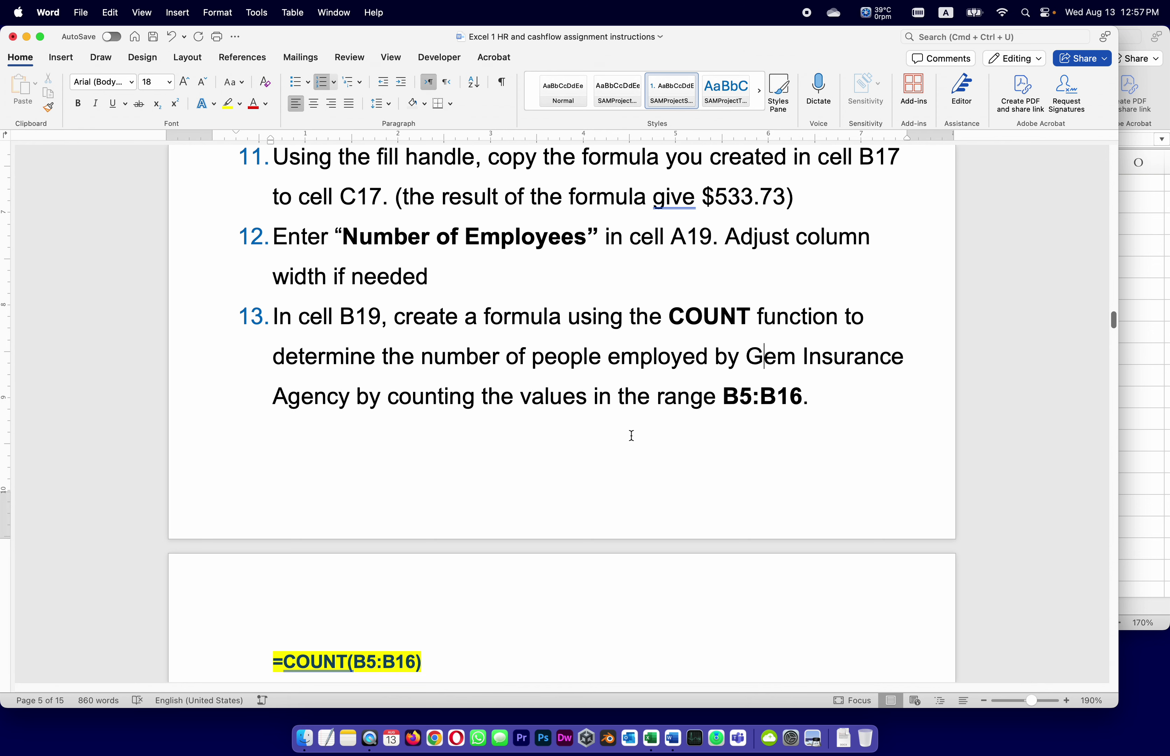
scroll(423, 503, "down", 1)
scroll(422, 503, "down", 5)
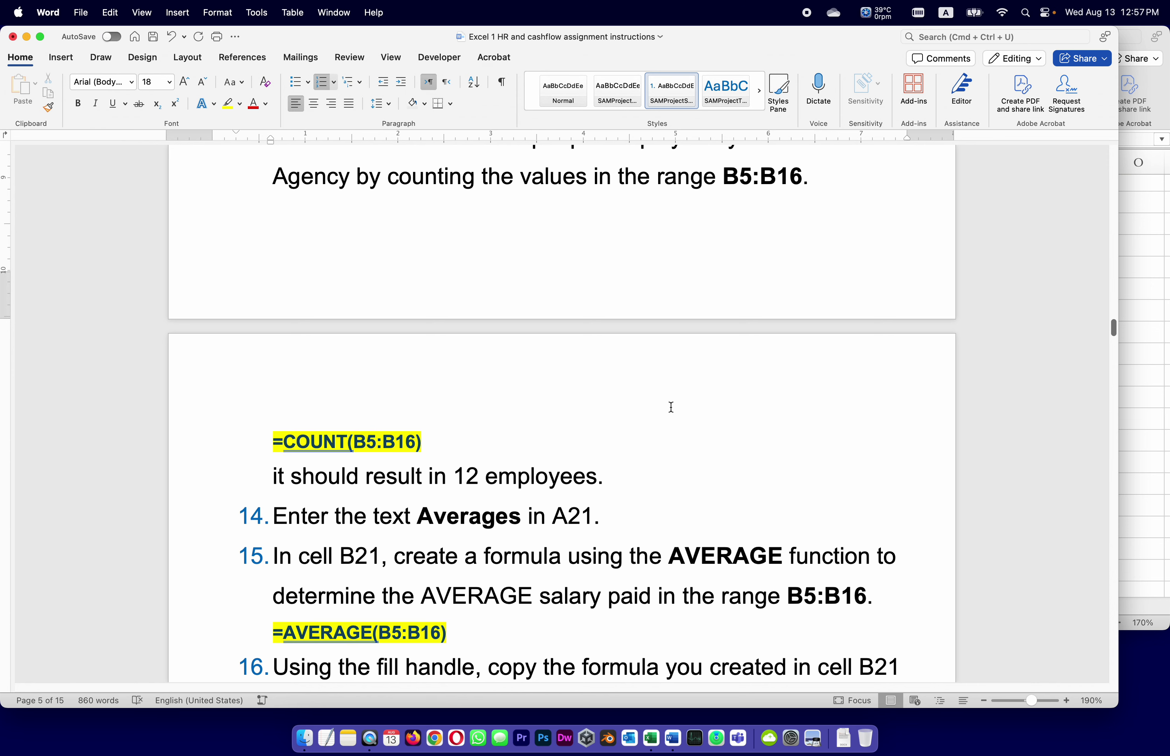
left_click(1139, 405)
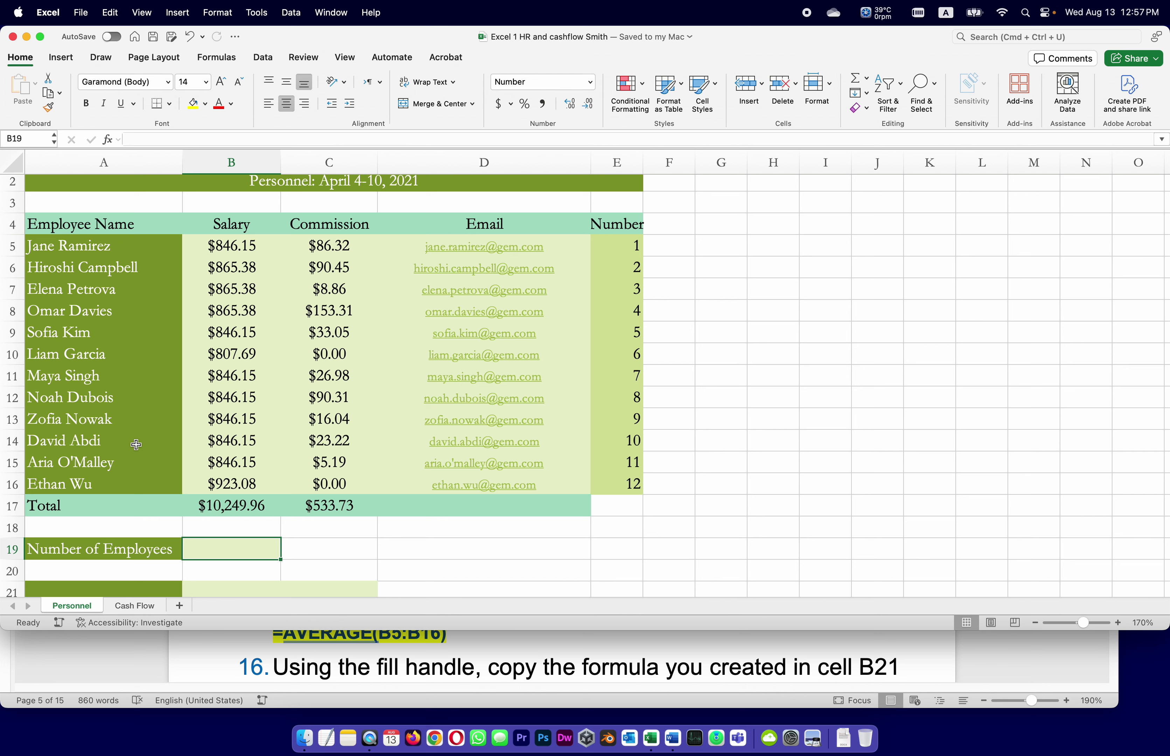
Enter =COUNT(B5:B16) in B19 so it shows 12 employees, and save the workbook.
left_click(160, 140)
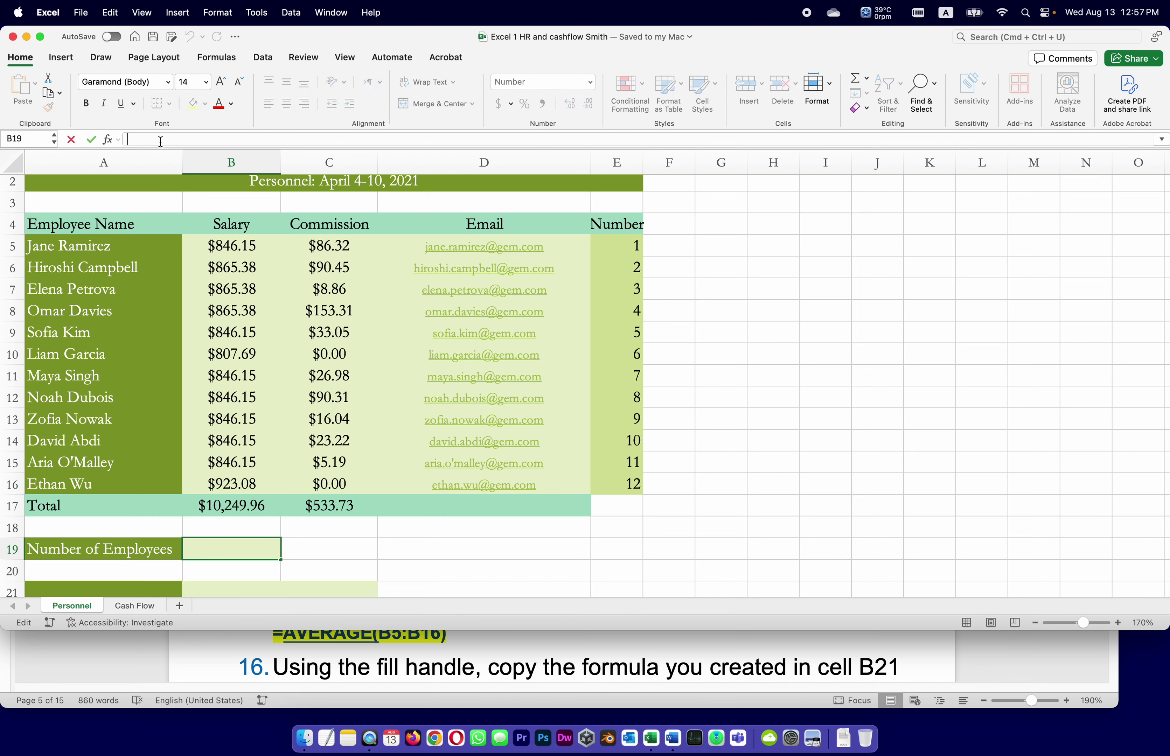
type("=Cou")
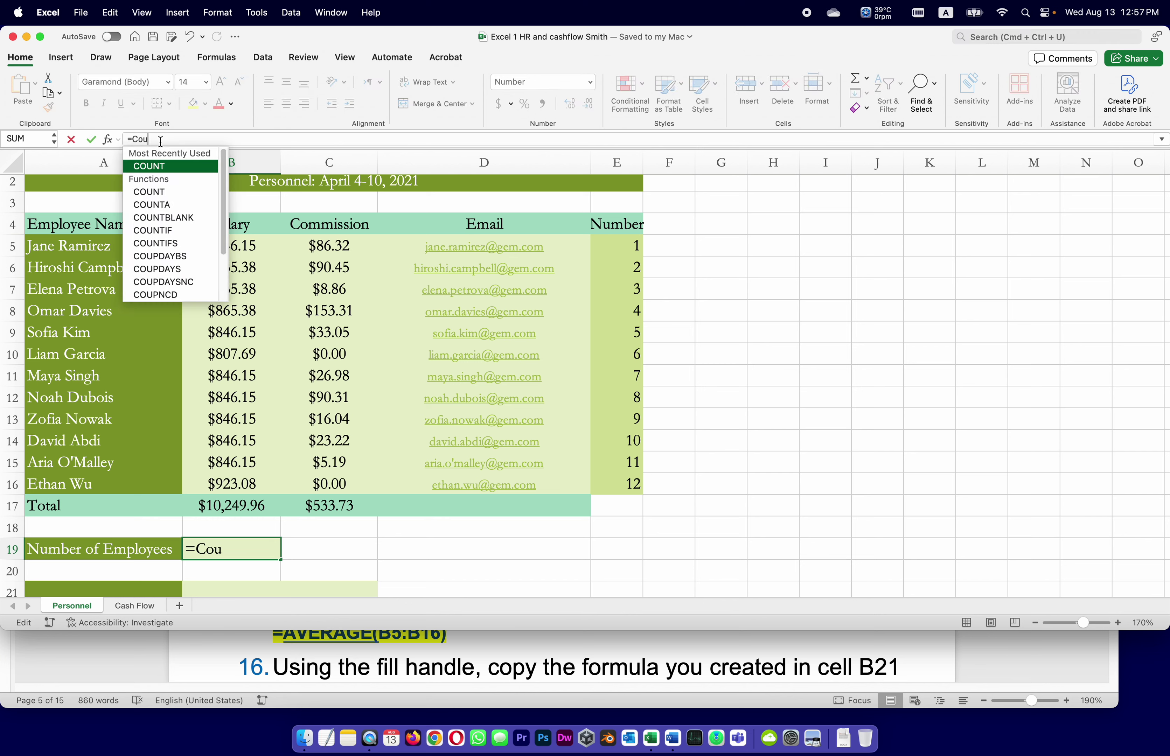
type("nt")
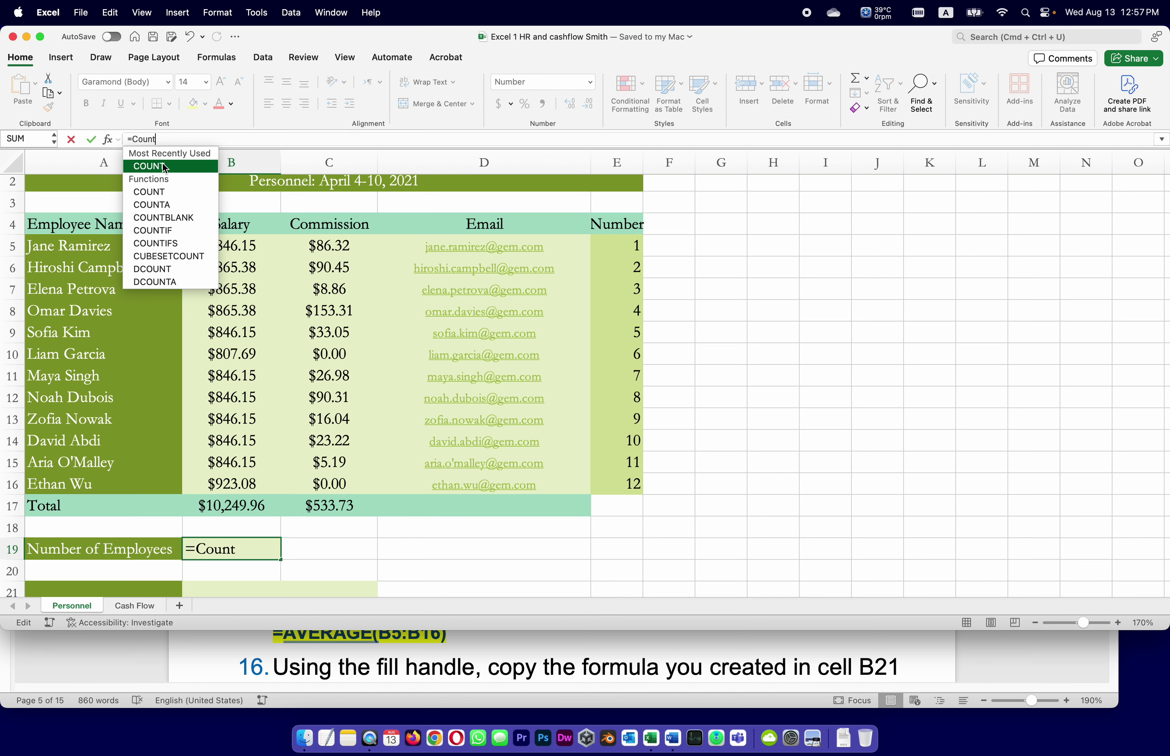
double_click(164, 167)
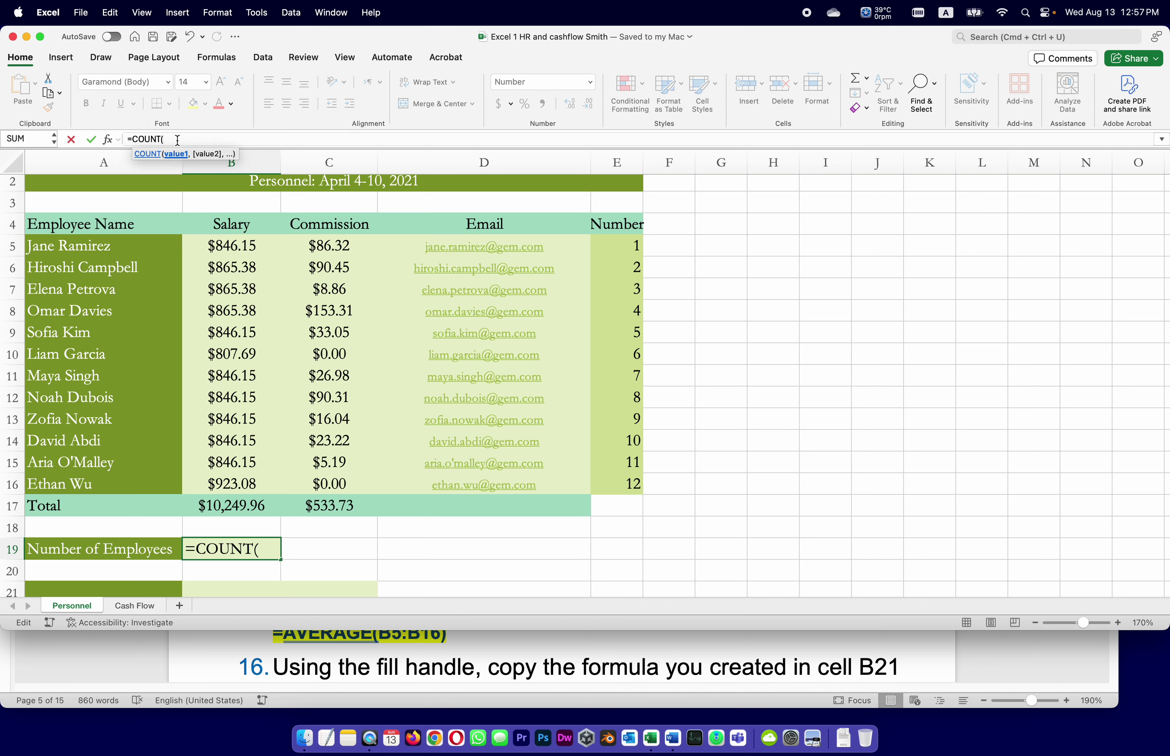
type("B")
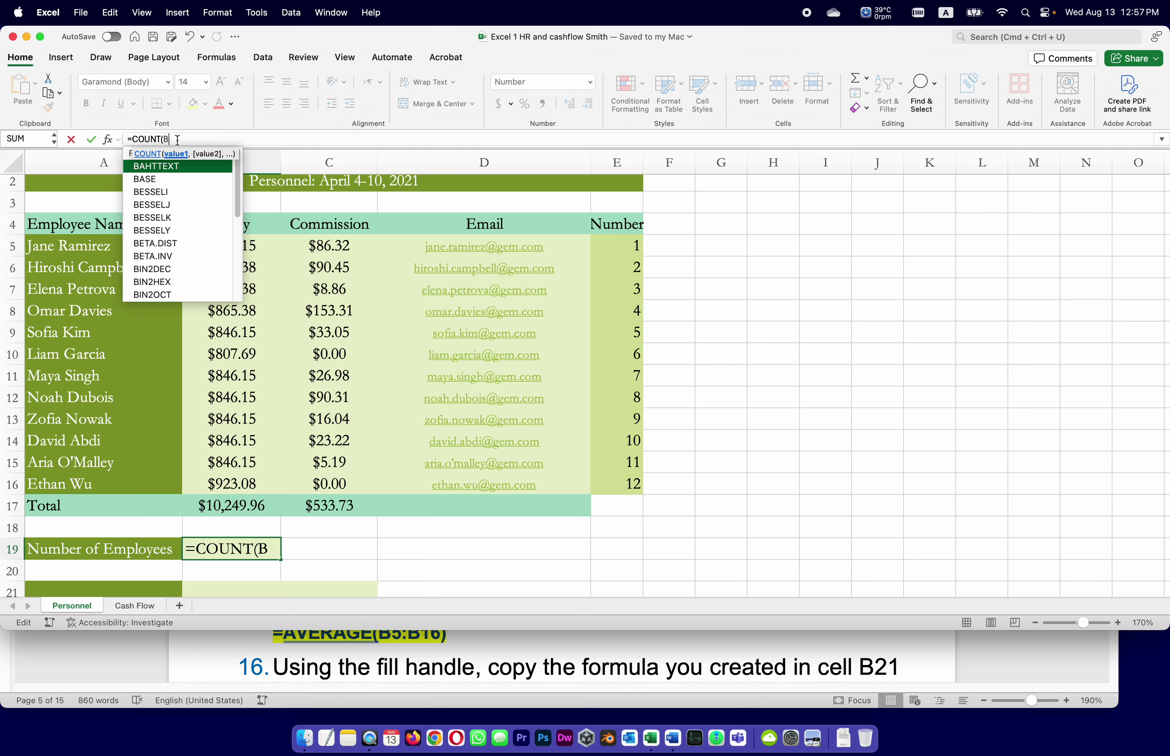
type("5:")
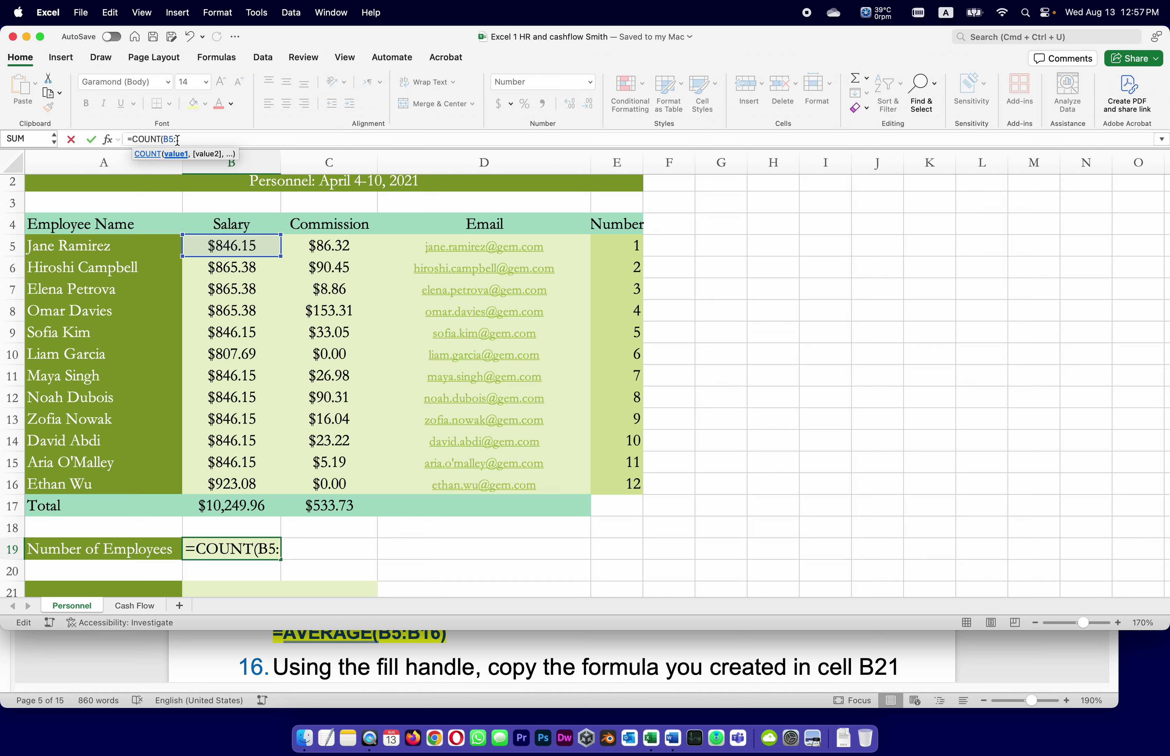
type("B16")
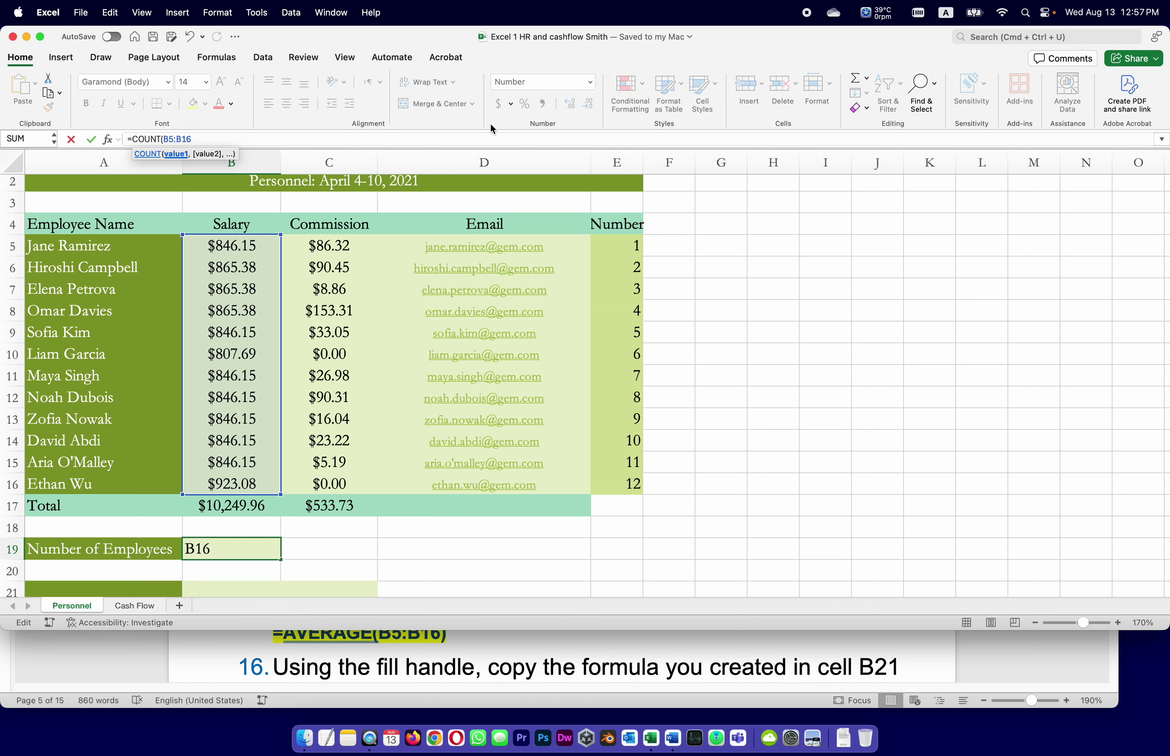
type(")")
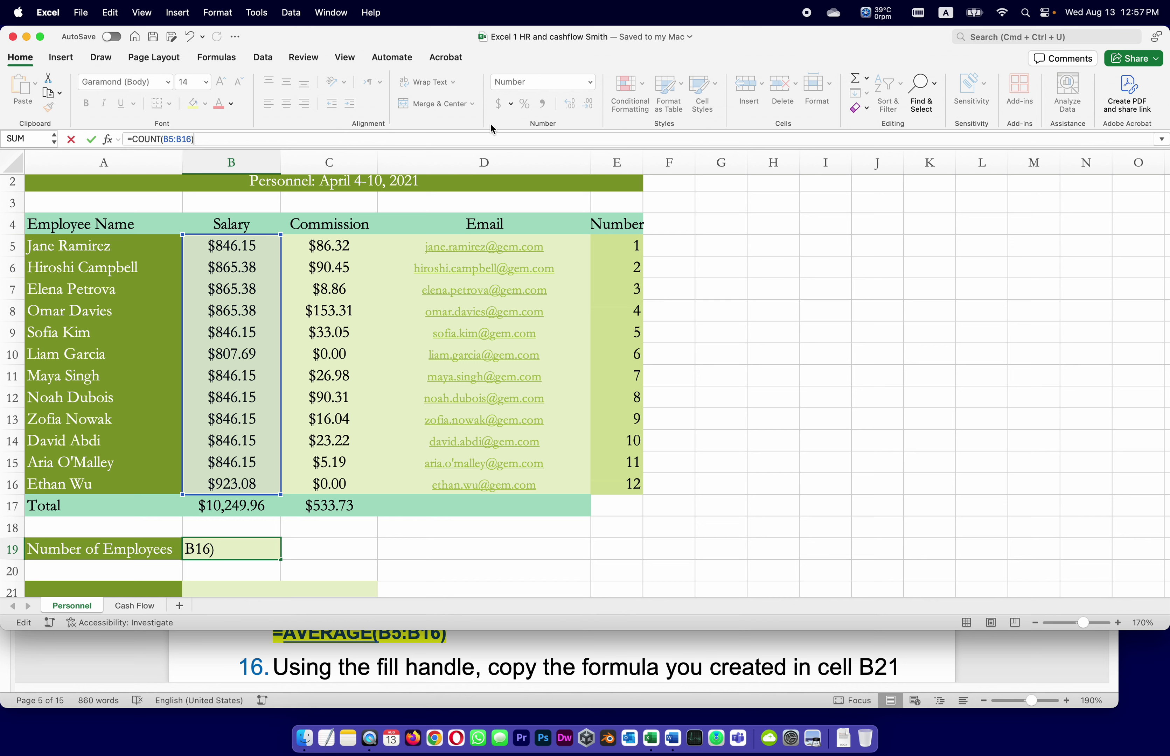
key("Return")
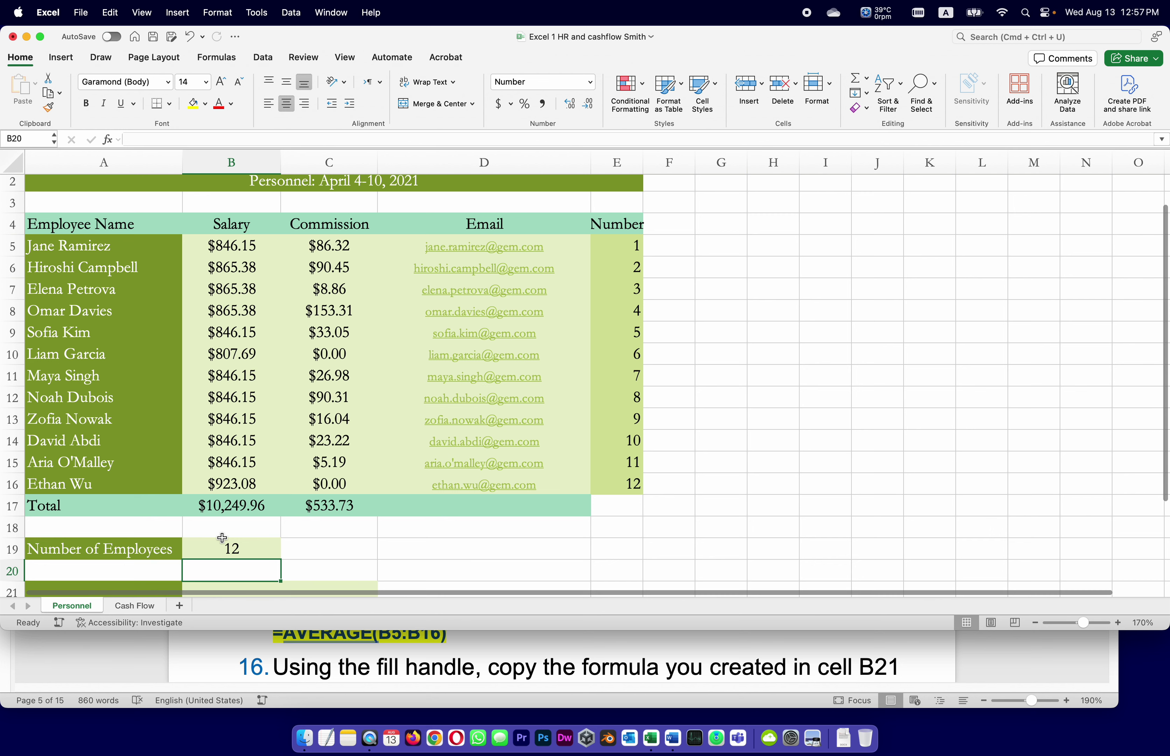
key("super+s")
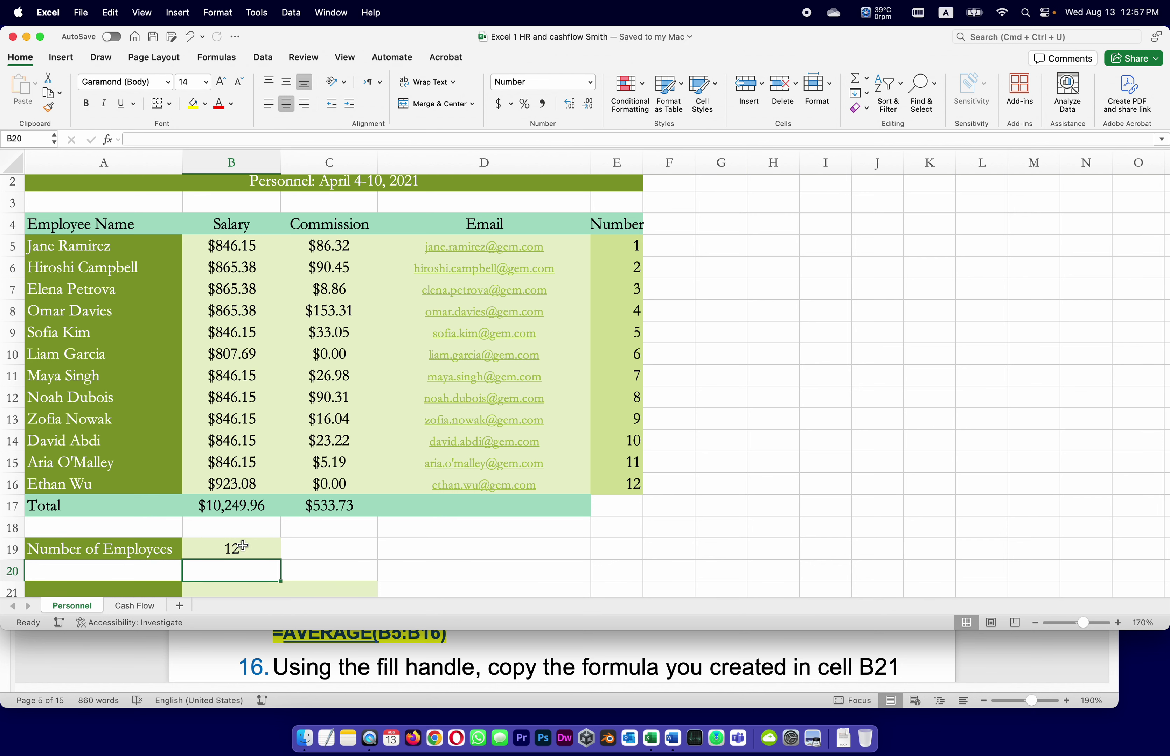
left_click(347, 543)
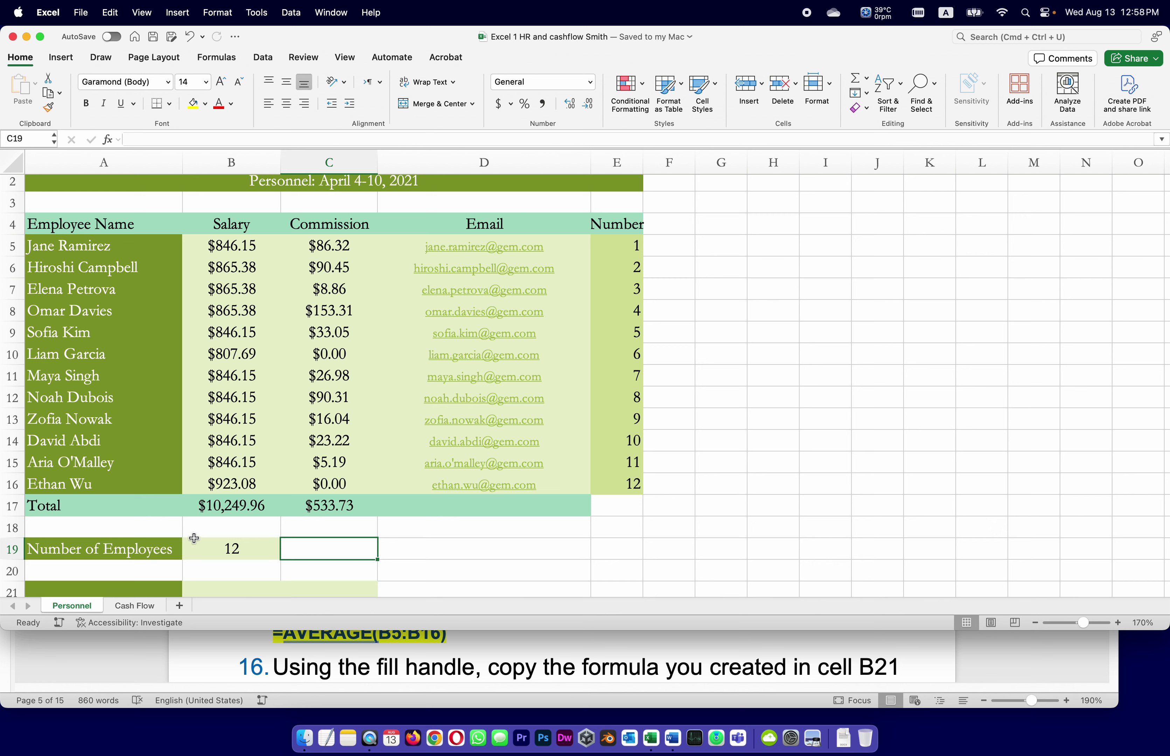
left_click(465, 555)
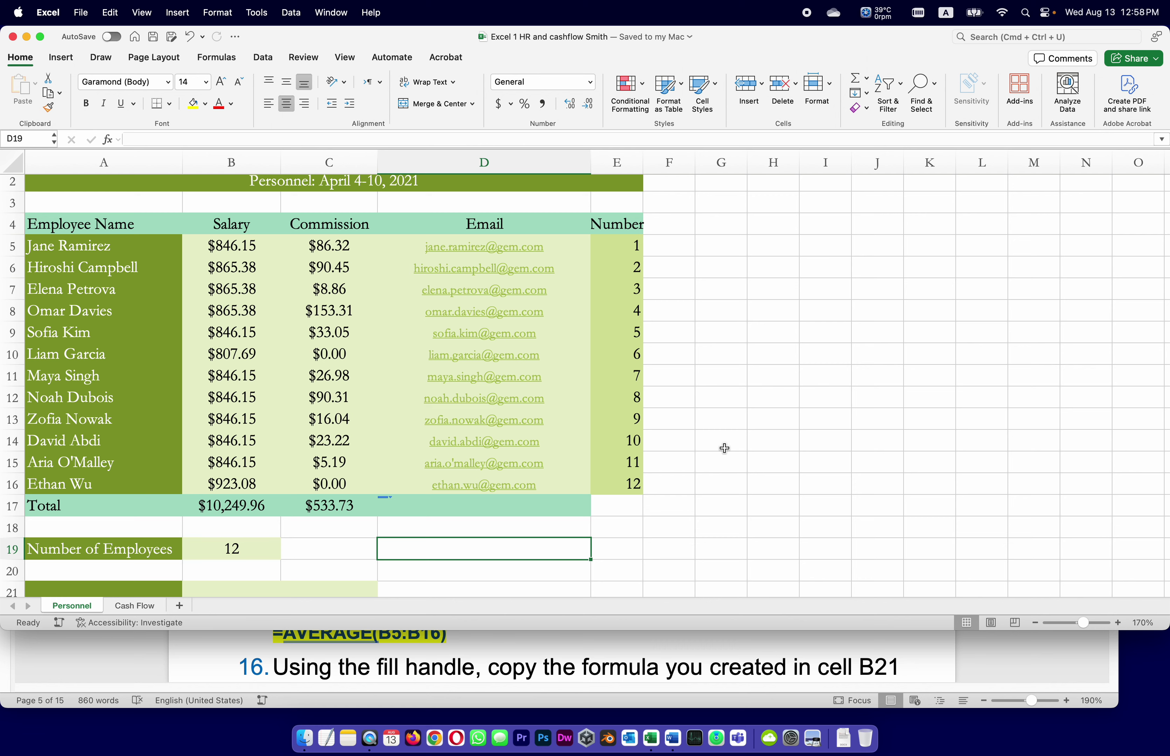
left_click(703, 502)
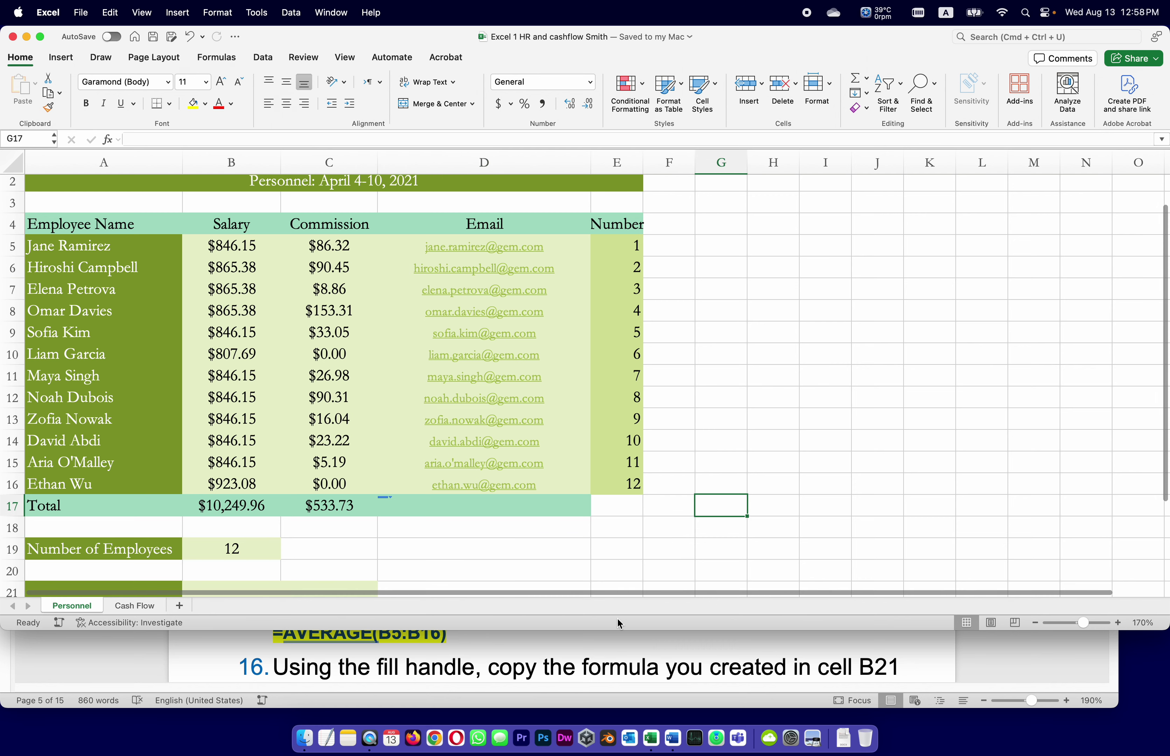
left_click(635, 651)
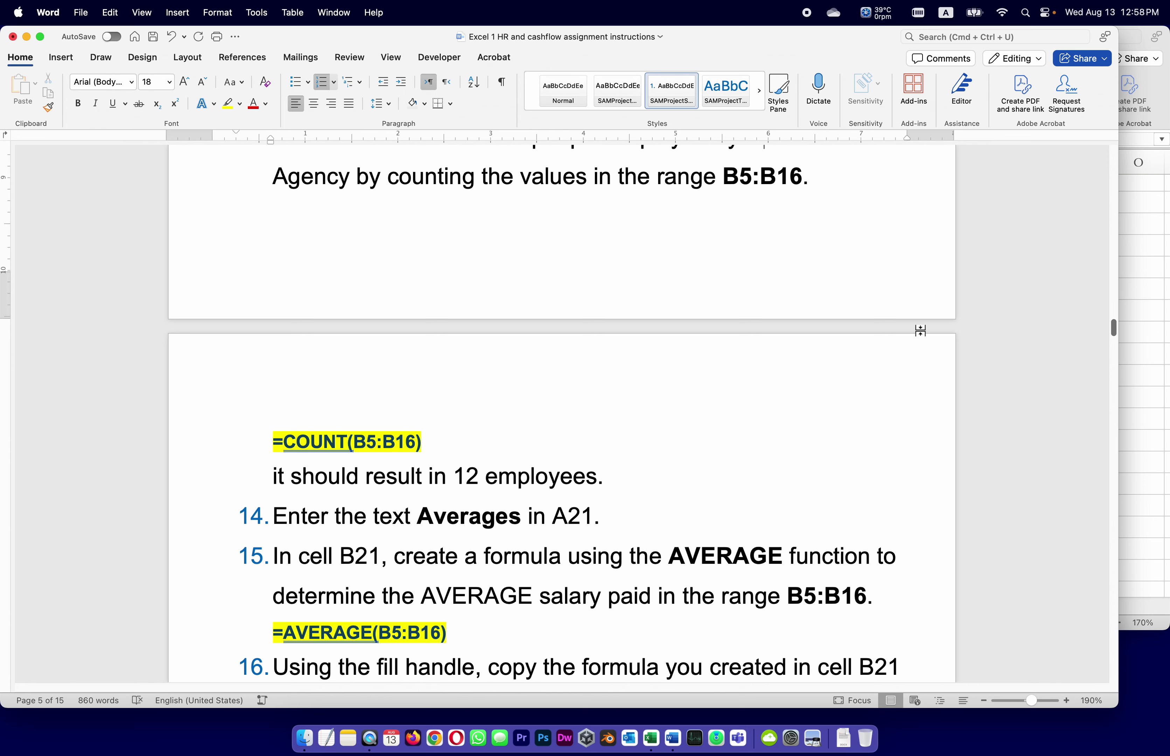
Type the label 'Averages' into cell A21, fixing a typo along the way.
left_click(1134, 317)
scroll(268, 595, "down", 2)
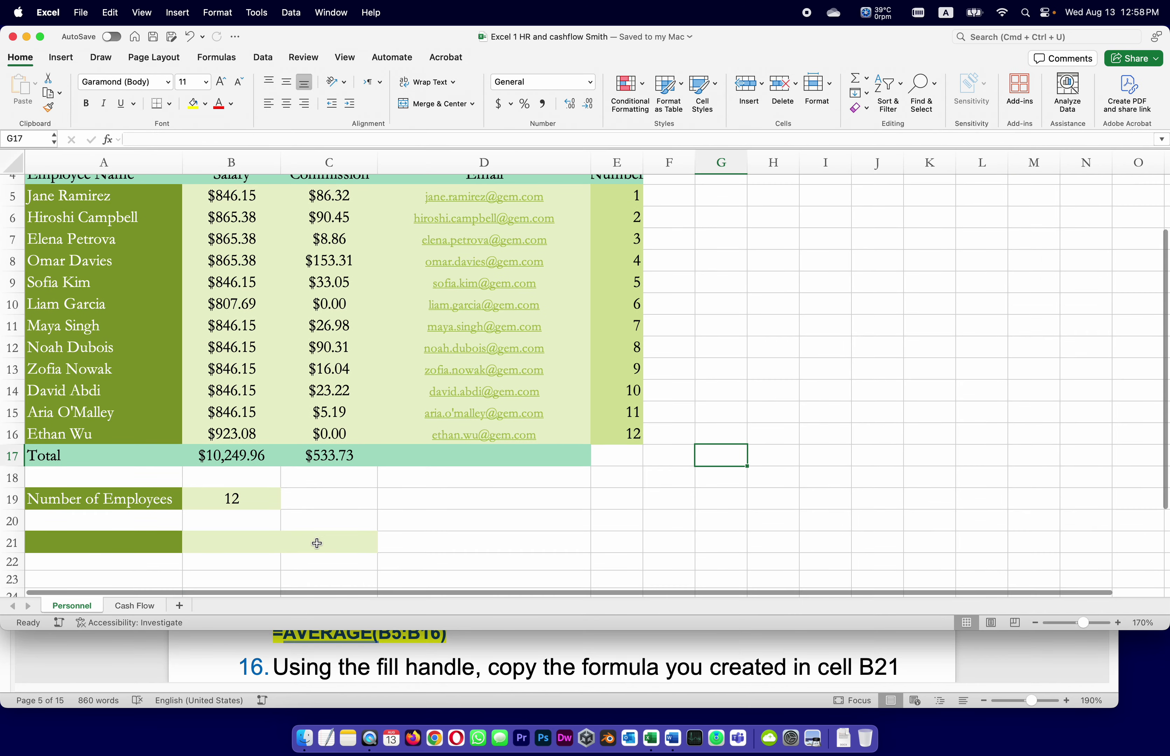
left_click(92, 547)
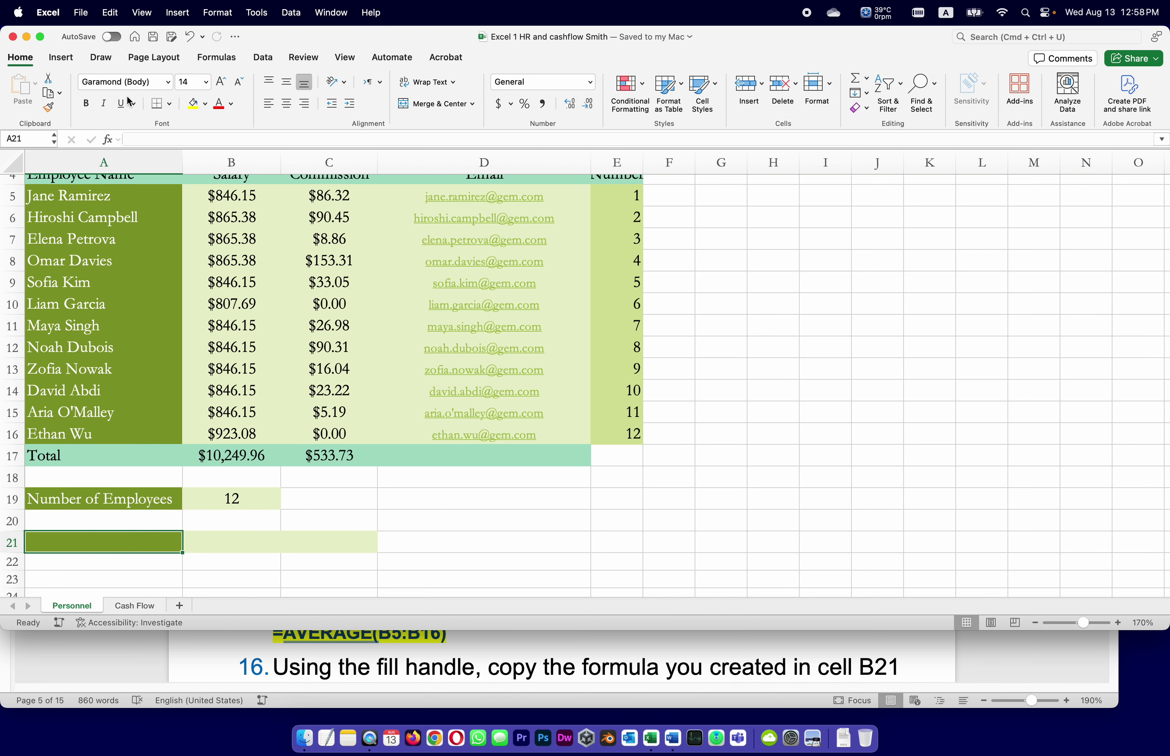
left_click(191, 138)
type("A")
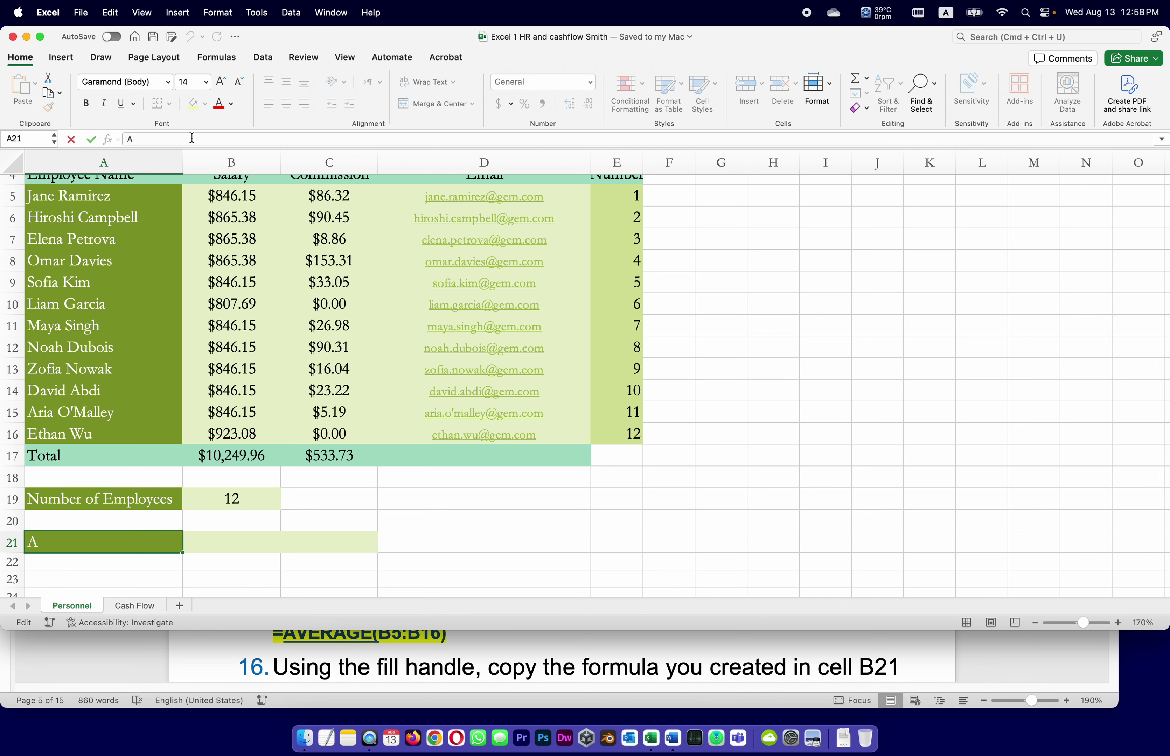
type("verages")
key("Return")
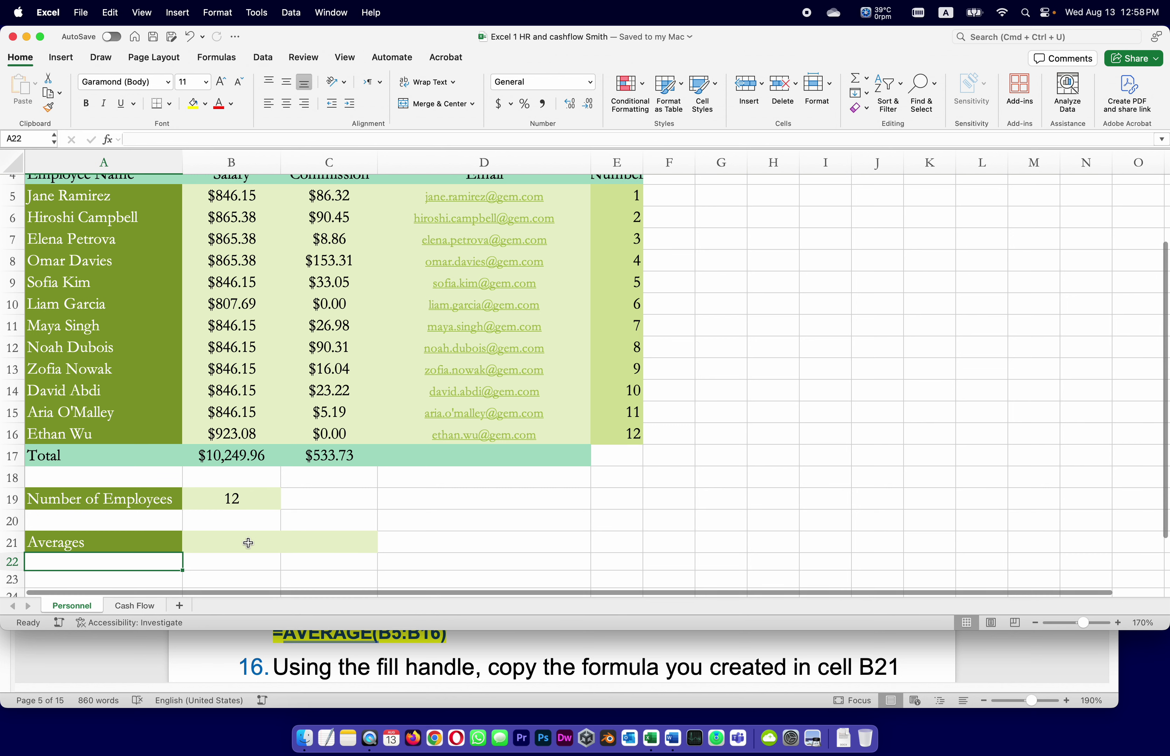
left_click(243, 542)
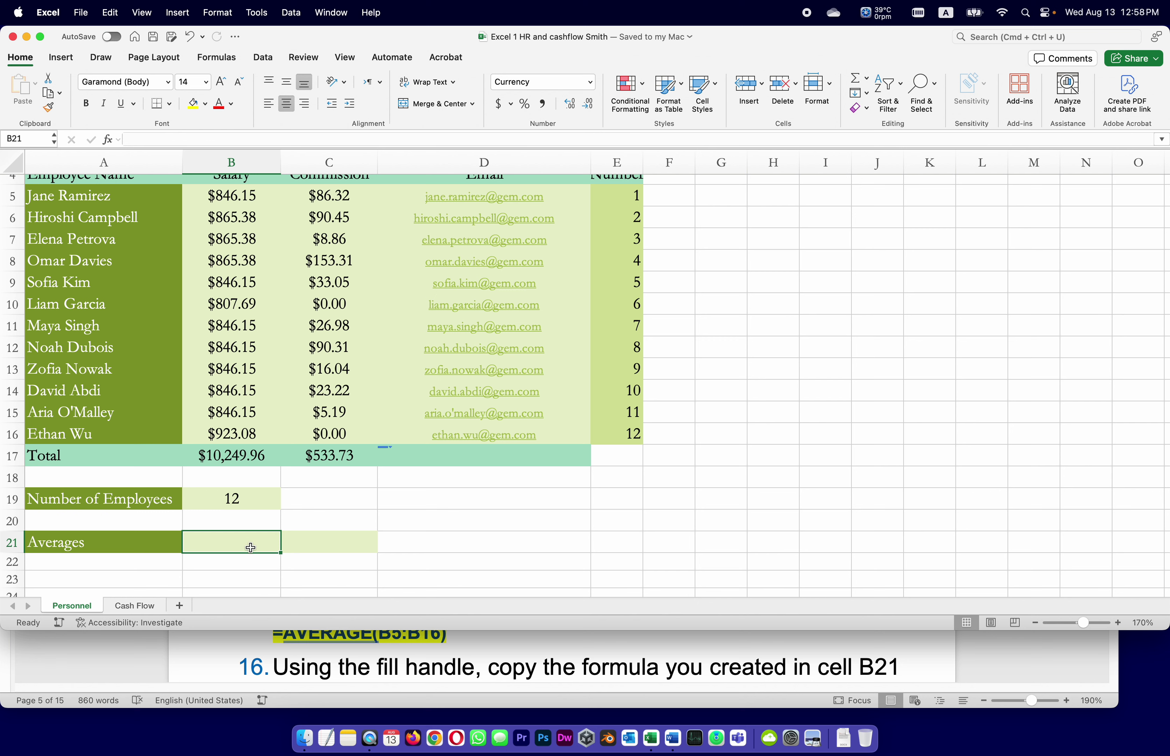
Enter =AVERAGE(B5:B16) in B21 so the salary average shows $854.16, and save.
type("=A")
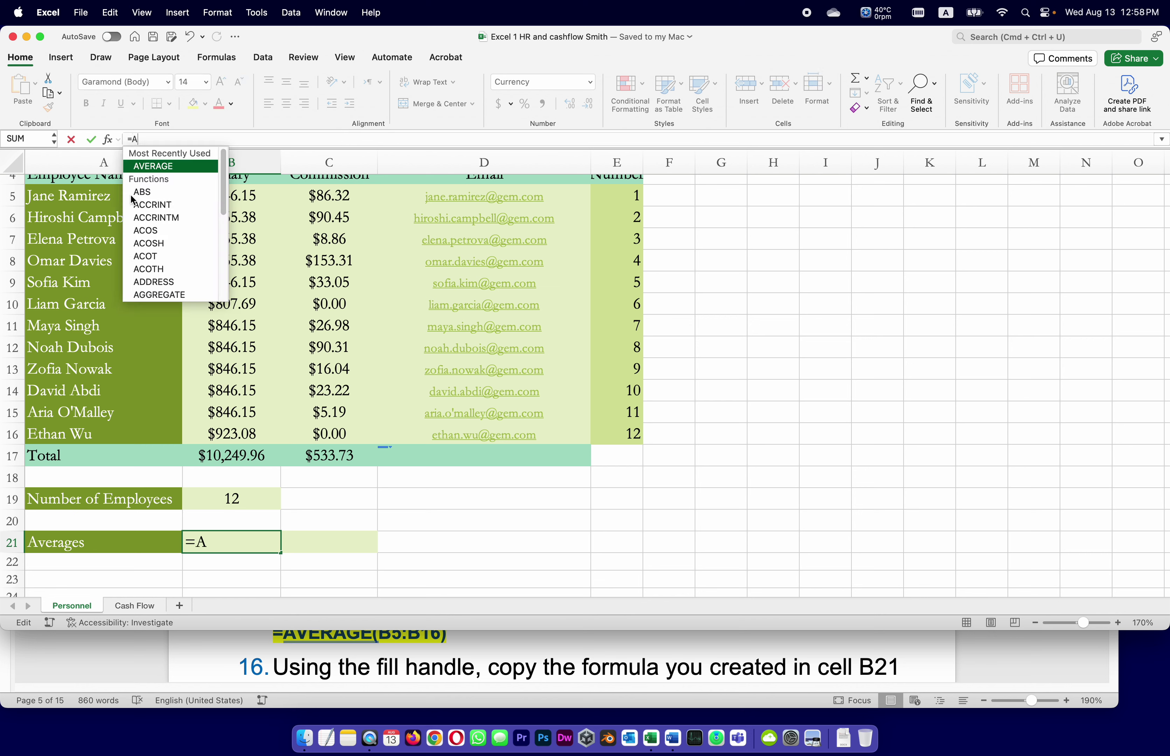
double_click(158, 165)
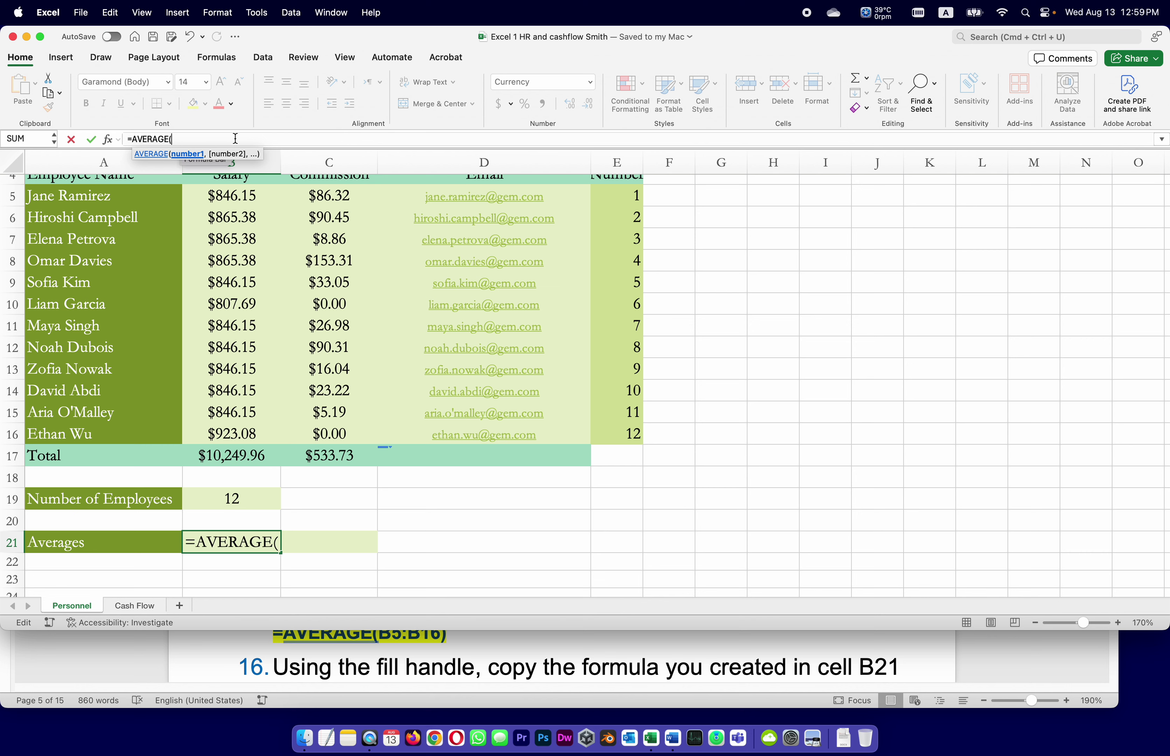
type("B5")
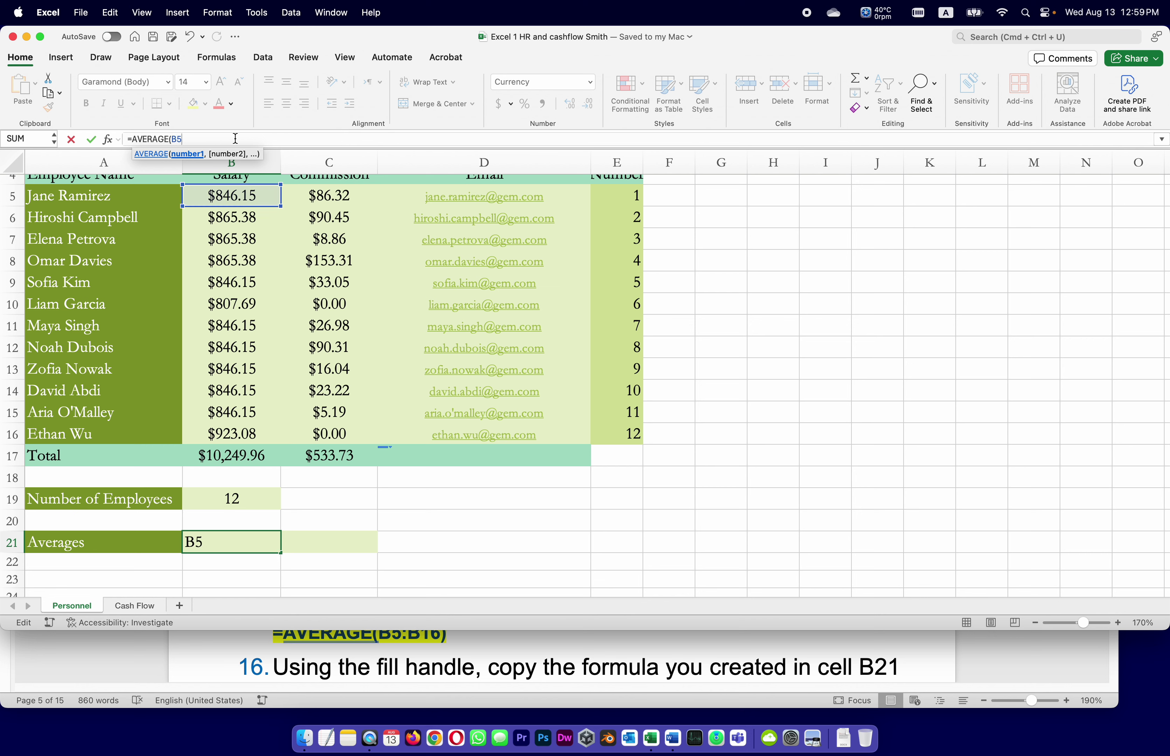
type(":B")
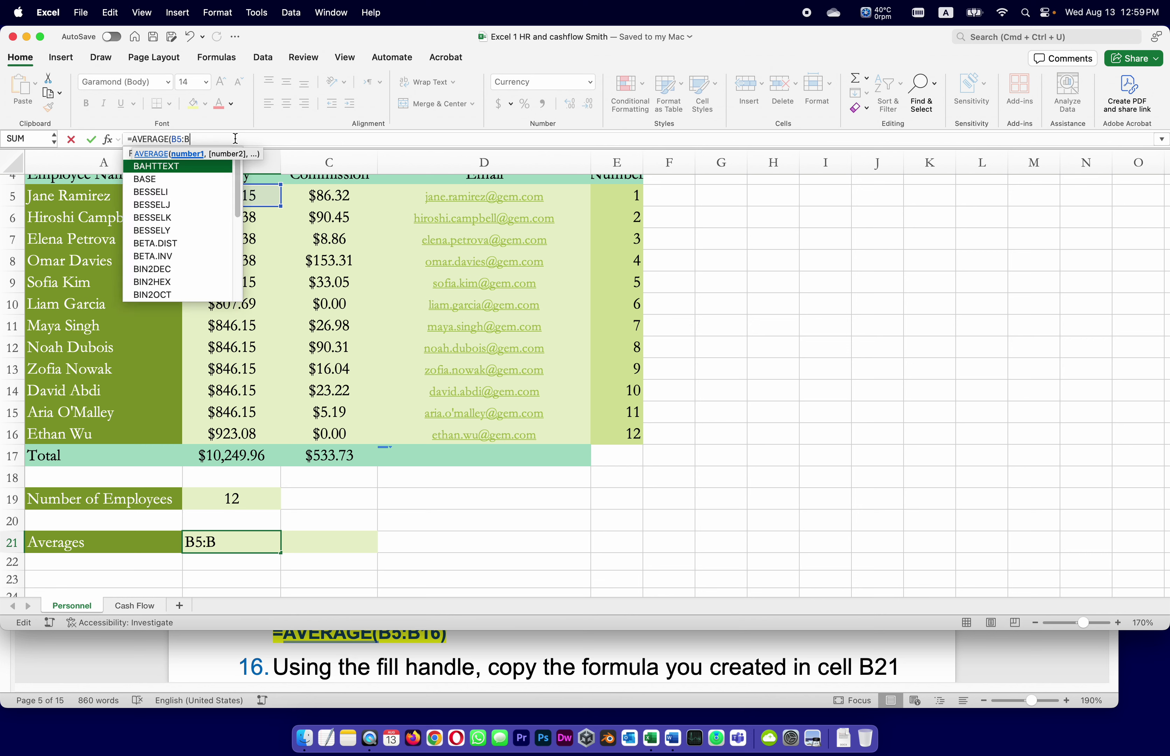
type("16)")
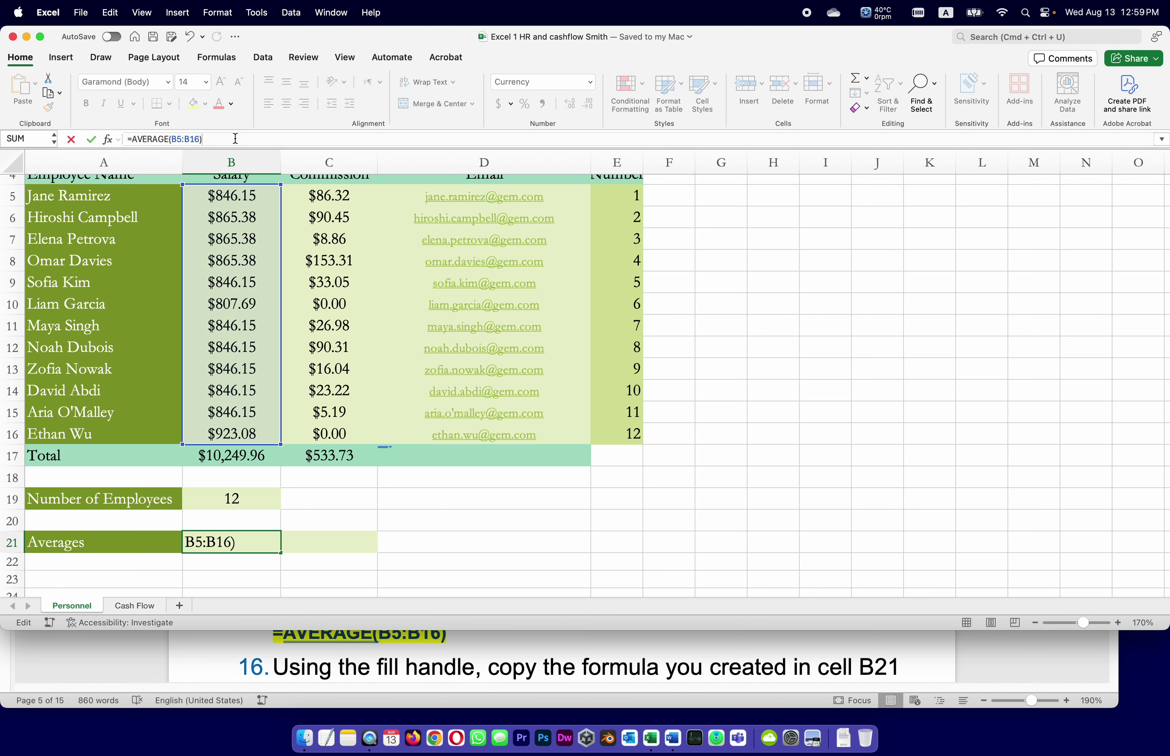
key("Return")
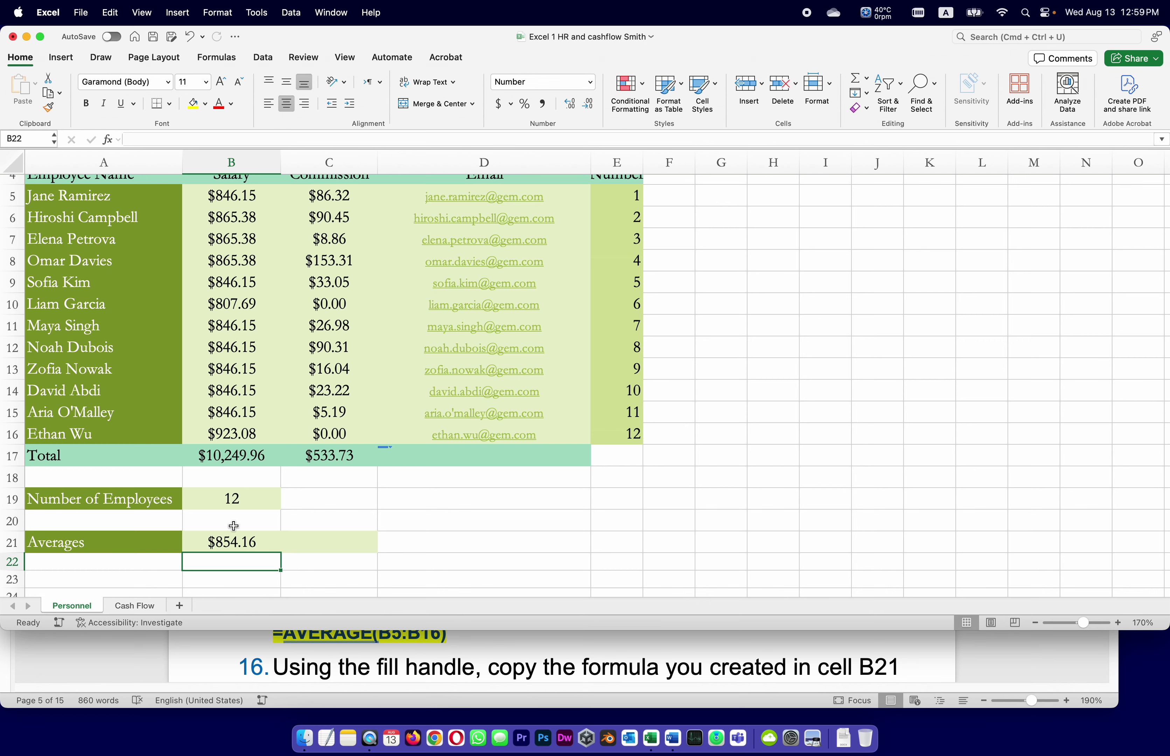
key("super+s")
left_click(677, 659)
Fill B21's AVERAGE formula into C21 so the commission average shows $44.48.
scroll(680, 637, "down", 3)
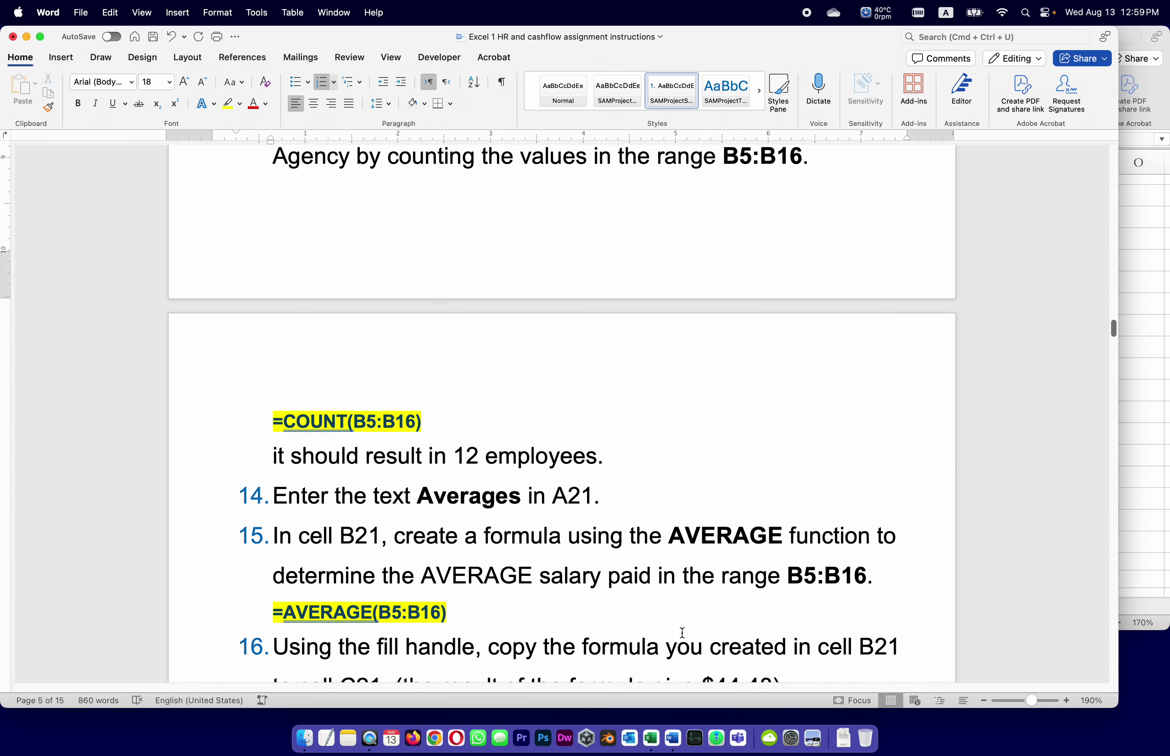
scroll(682, 632, "down", 3)
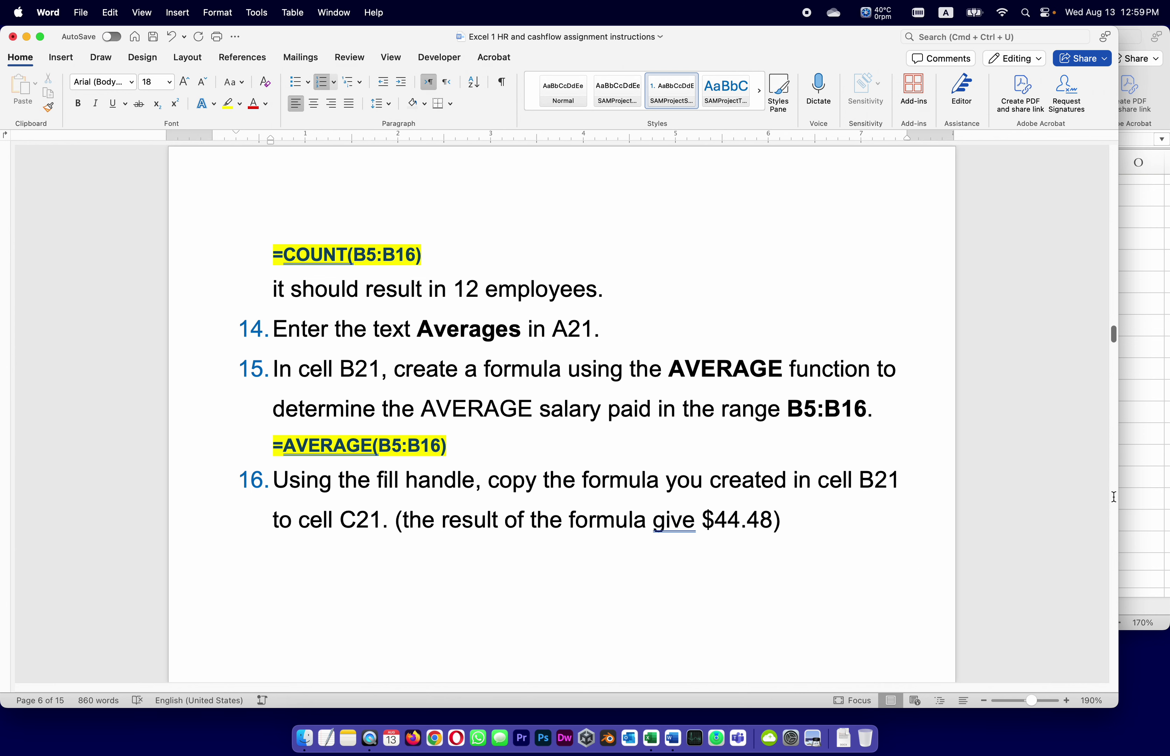
left_click(1141, 493)
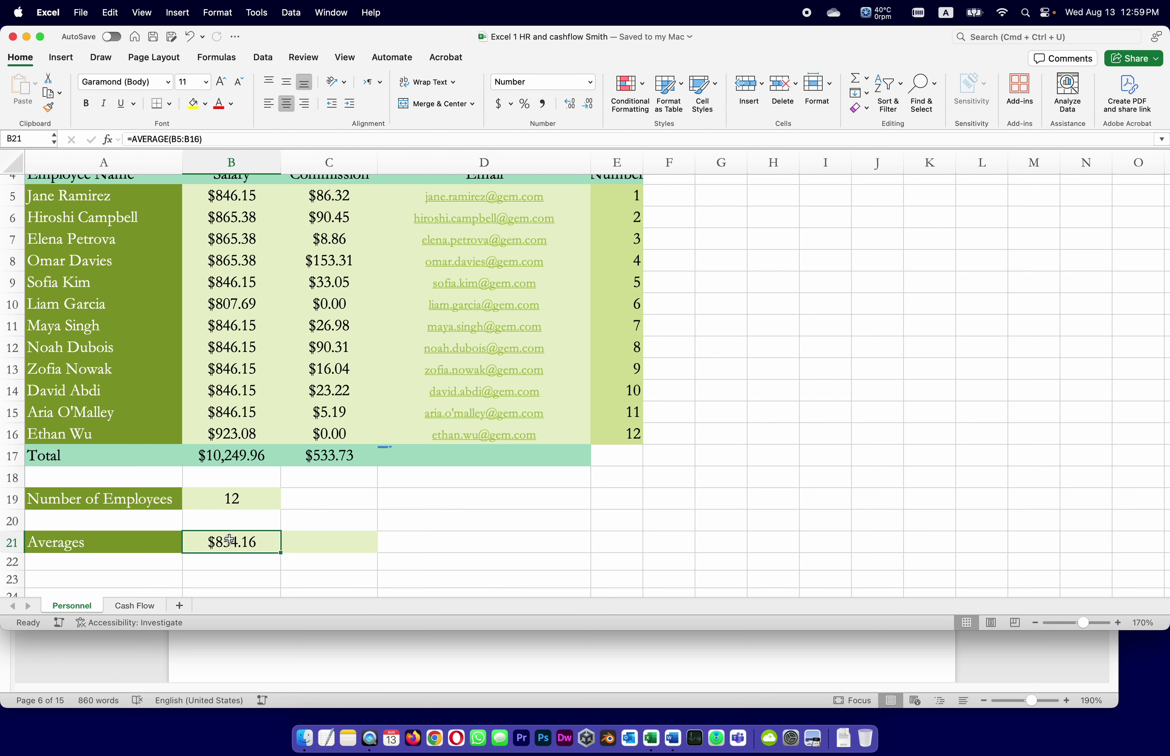
left_click_drag(281, 555, 374, 553)
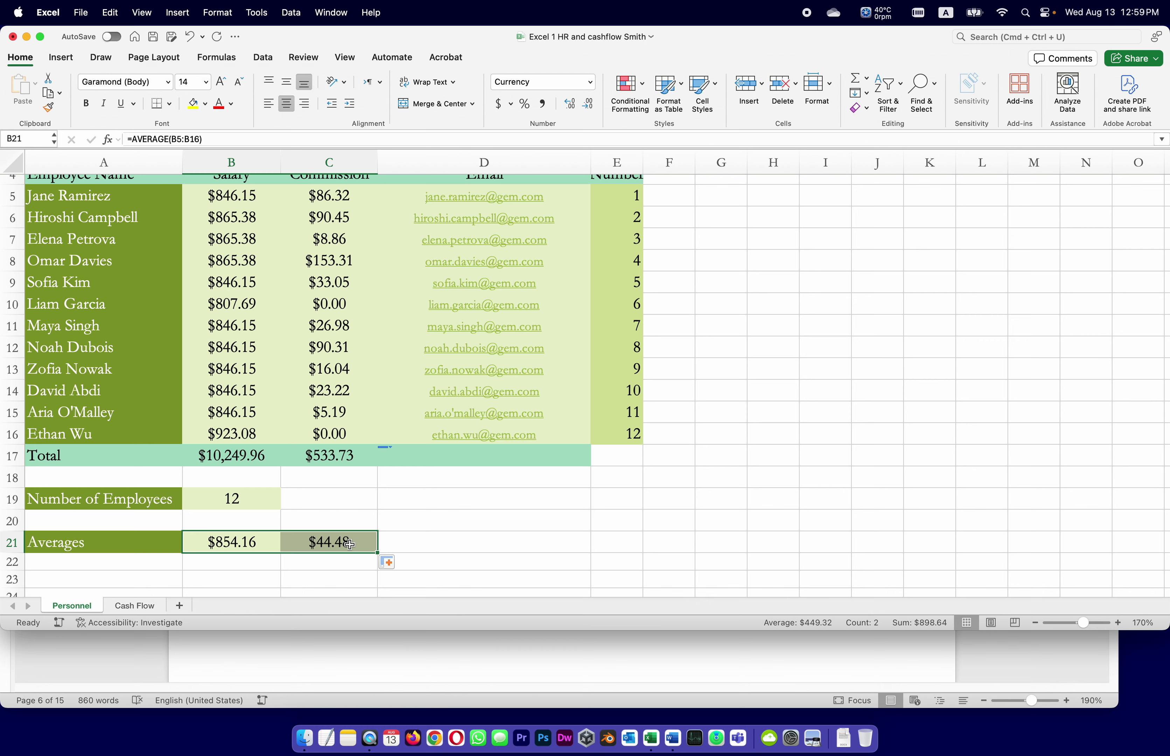
Switch to the Word instructions and scroll down to instruction 19.
left_click(376, 669)
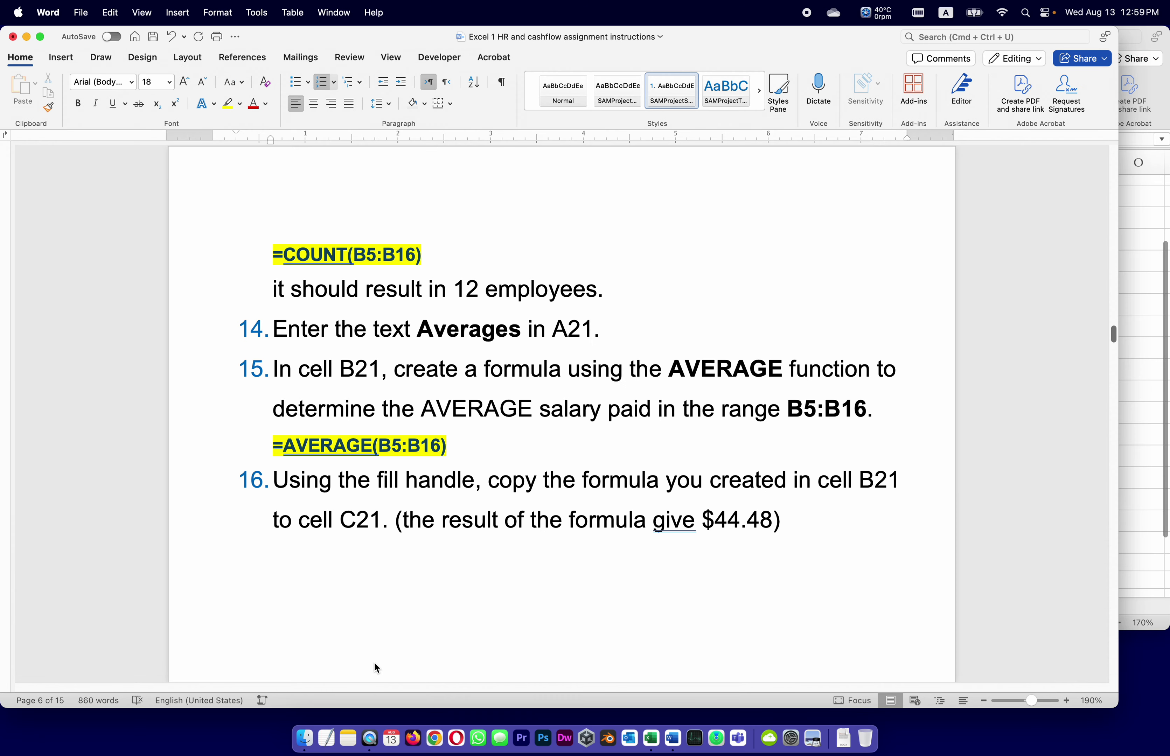
scroll(531, 553, "down", 3)
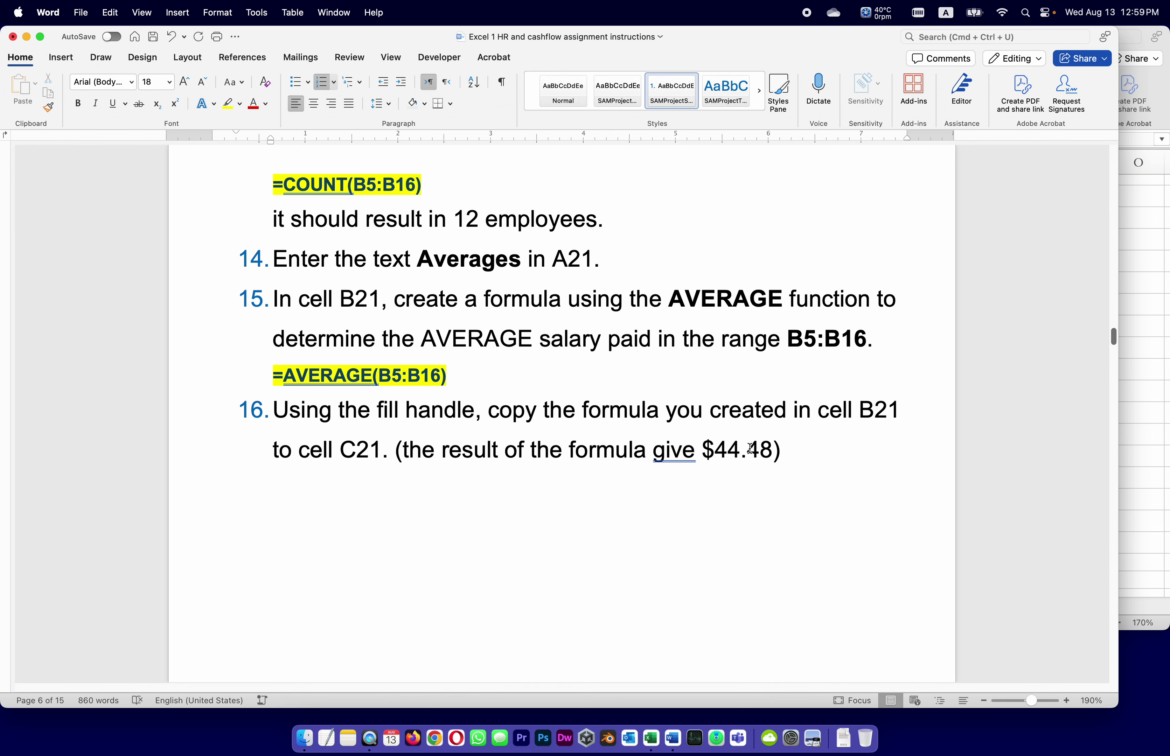
scroll(736, 447, "down", 20)
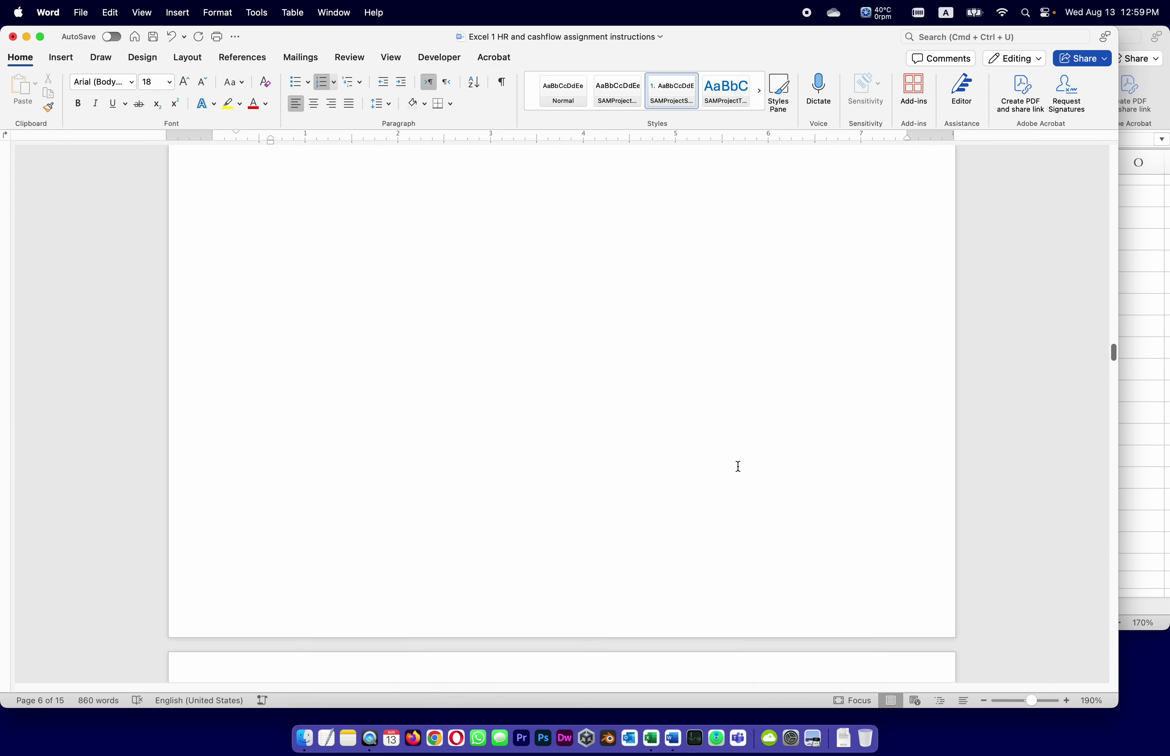
scroll(738, 466, "down", 6)
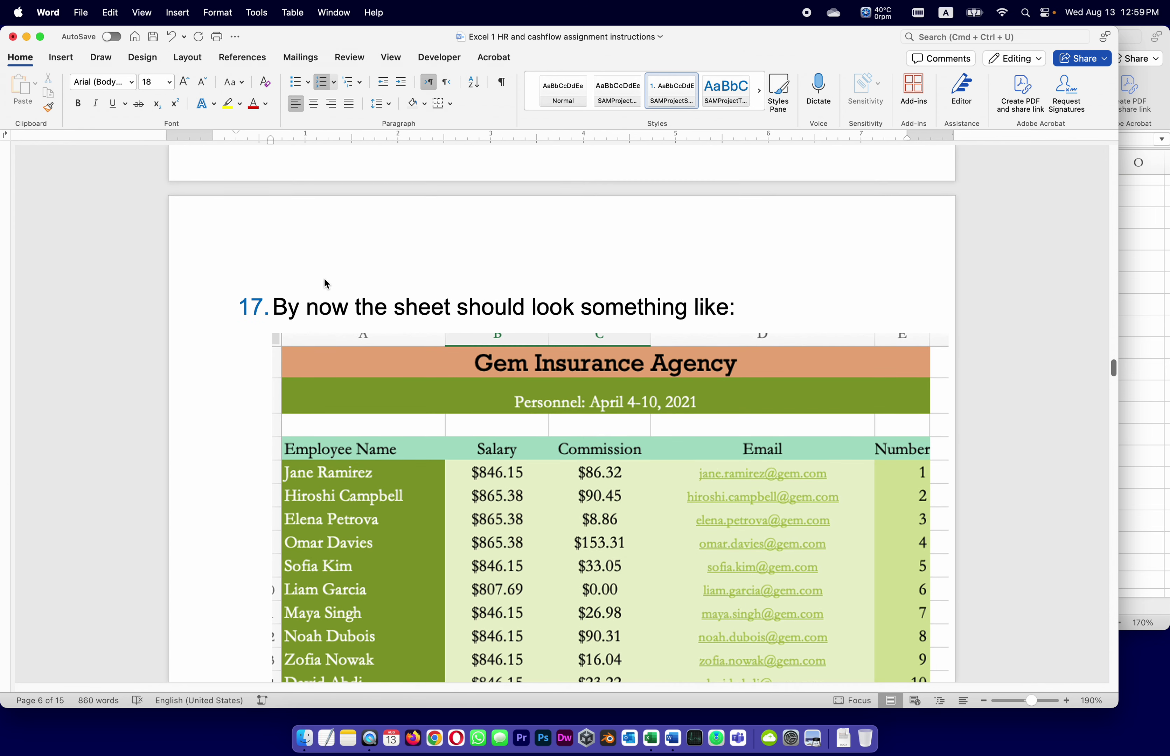
scroll(745, 445, "down", 13)
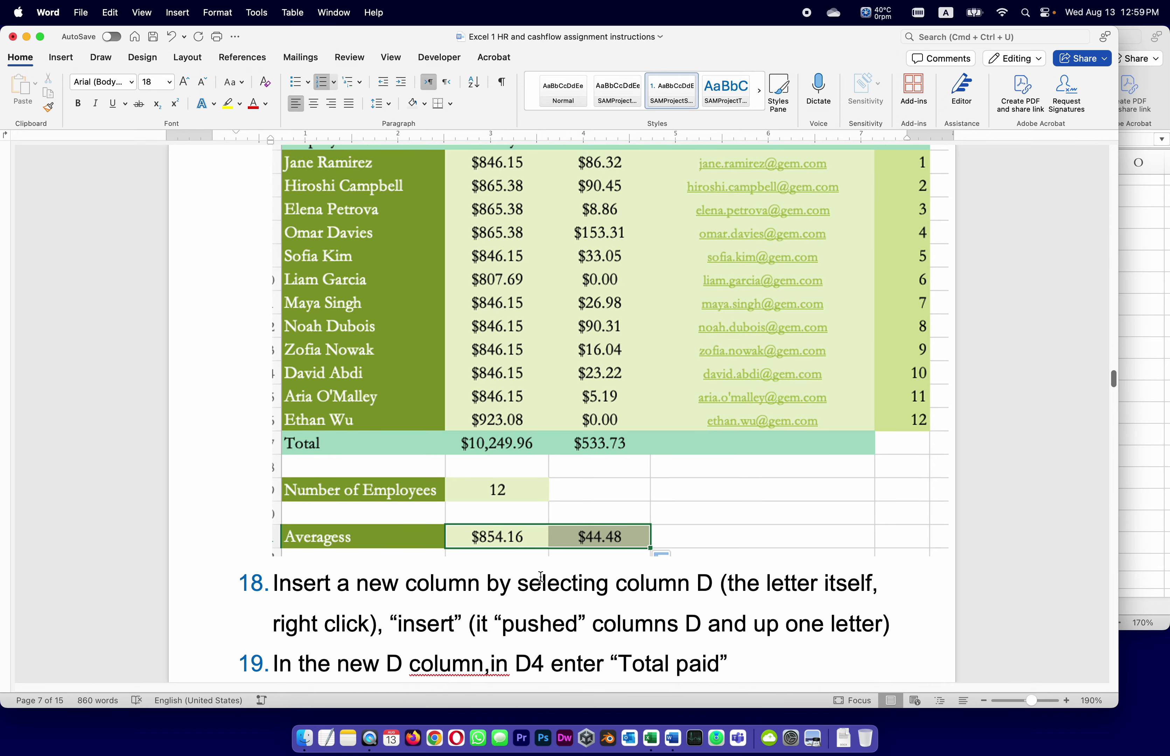
scroll(540, 578, "down", 2)
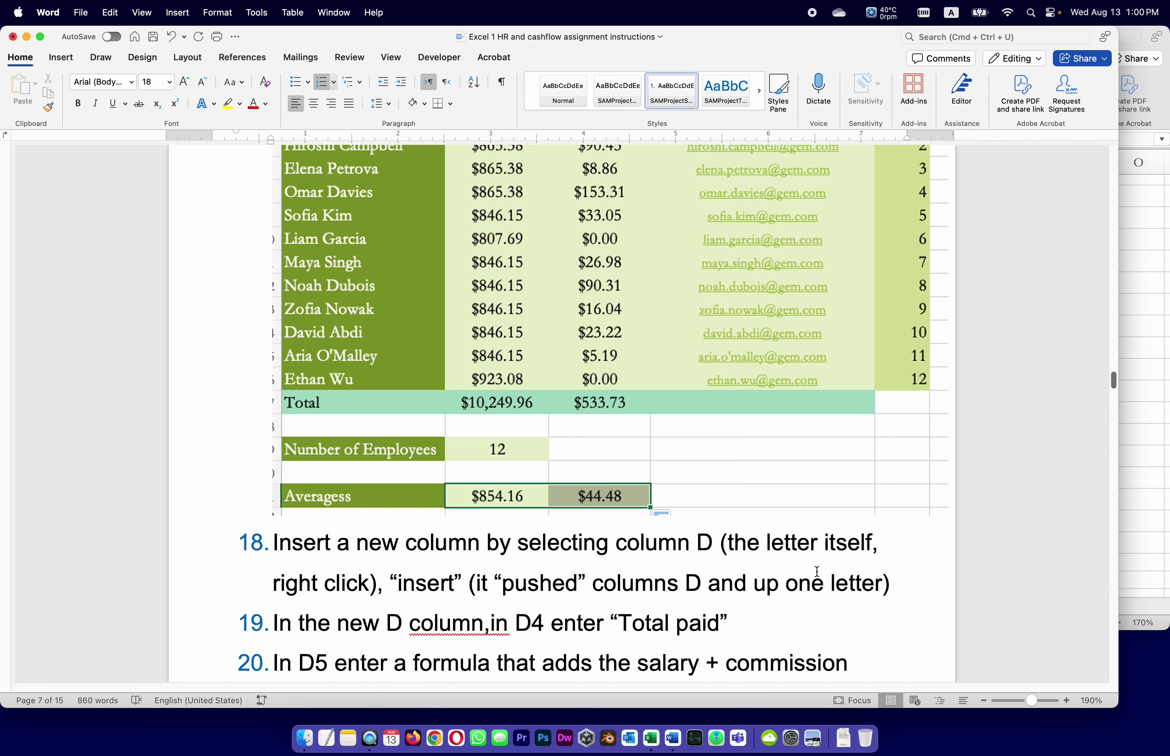
Correct 'column,in' to 'column, in' using the spelling suggestion, then return to Excel.
left_click(427, 626)
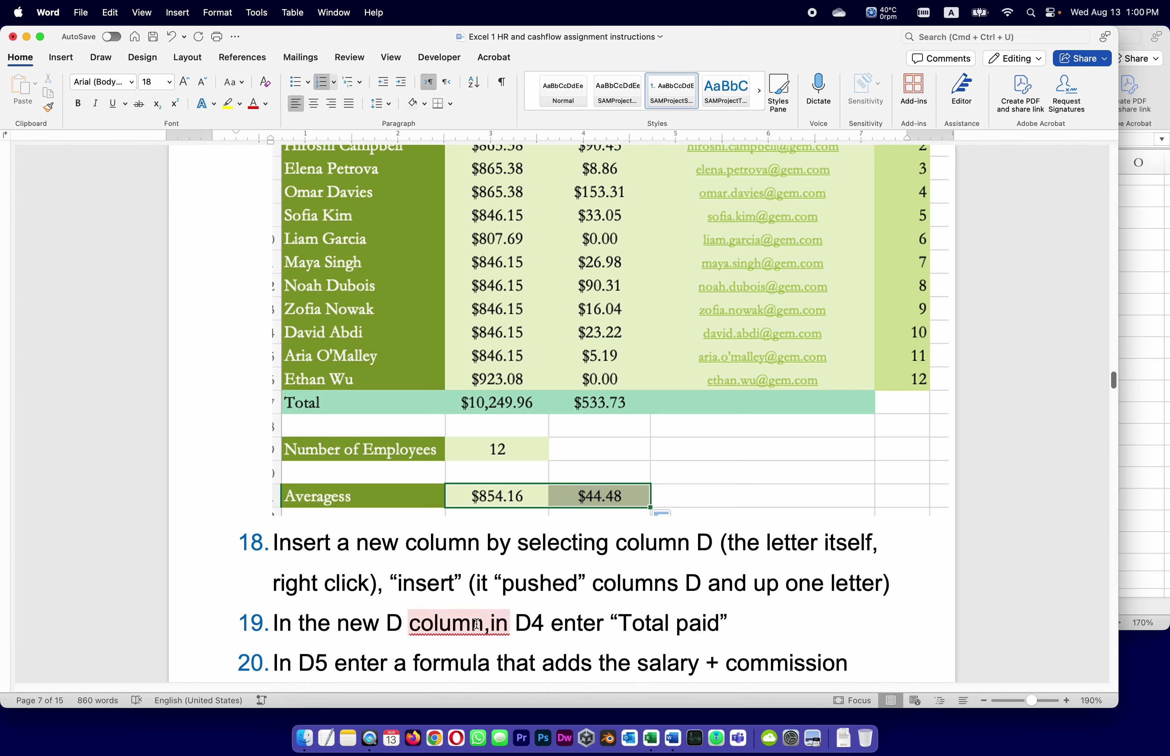
left_click(431, 647)
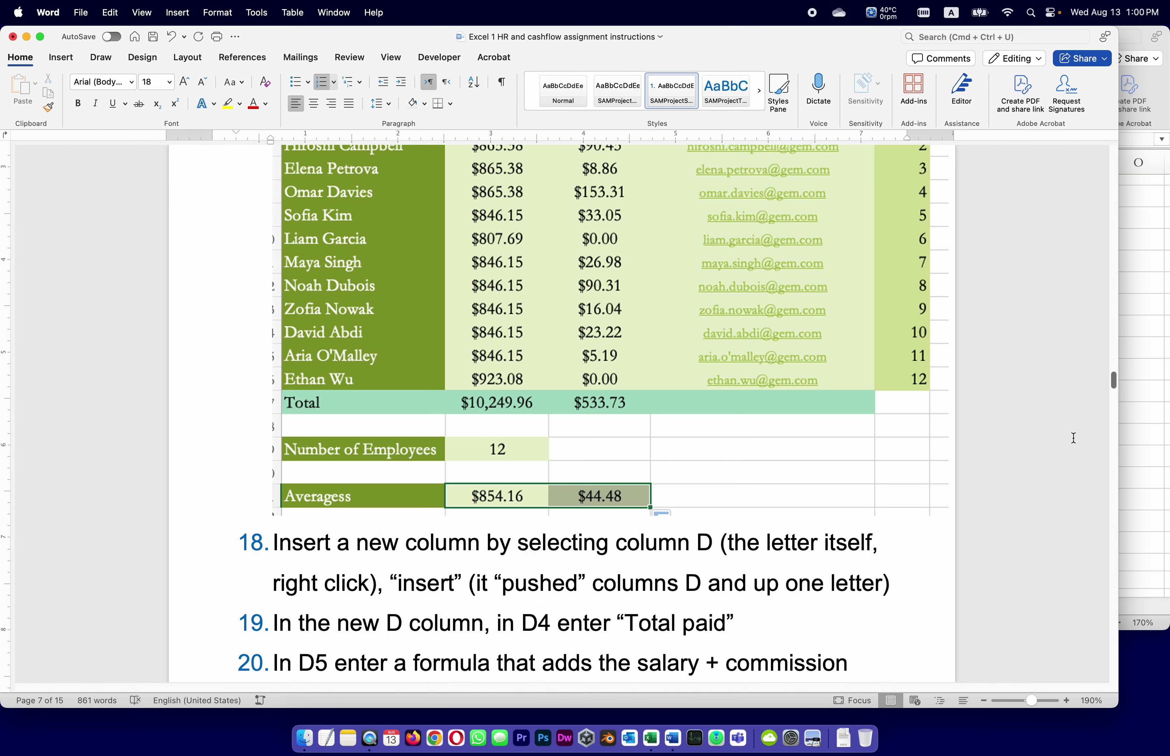
left_click(1158, 385)
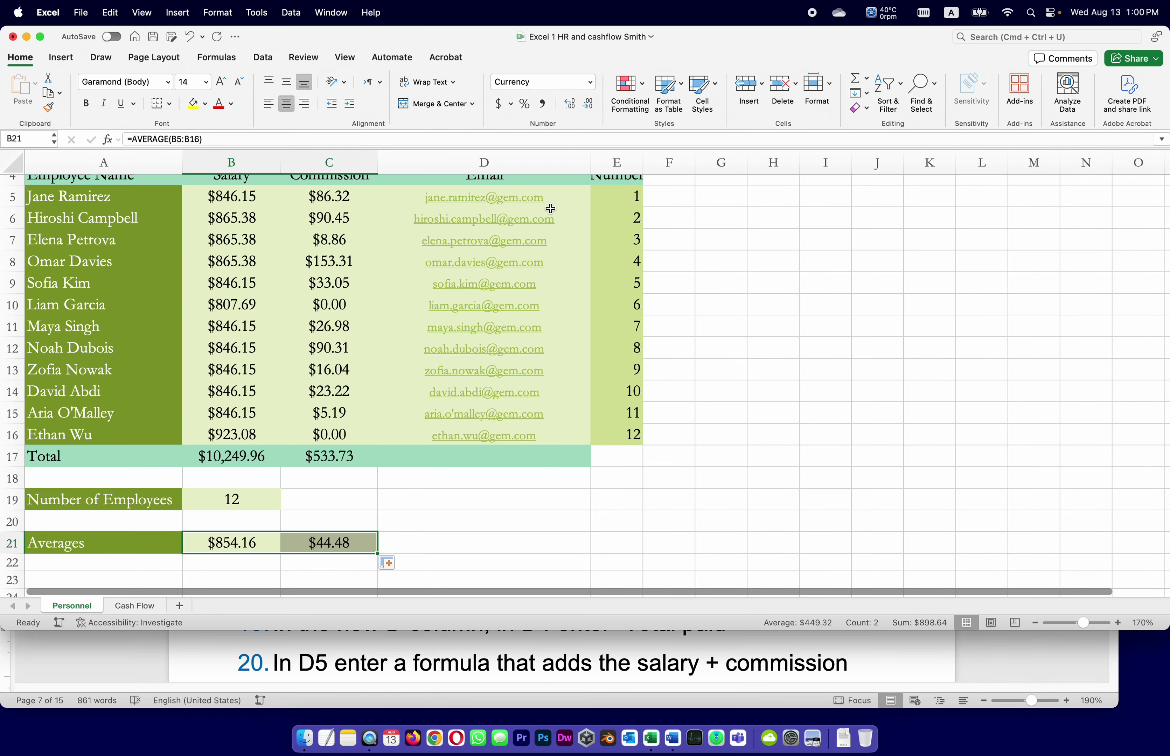
Insert a blank column D before Email, then switch back to the Word instructions.
left_click(471, 162)
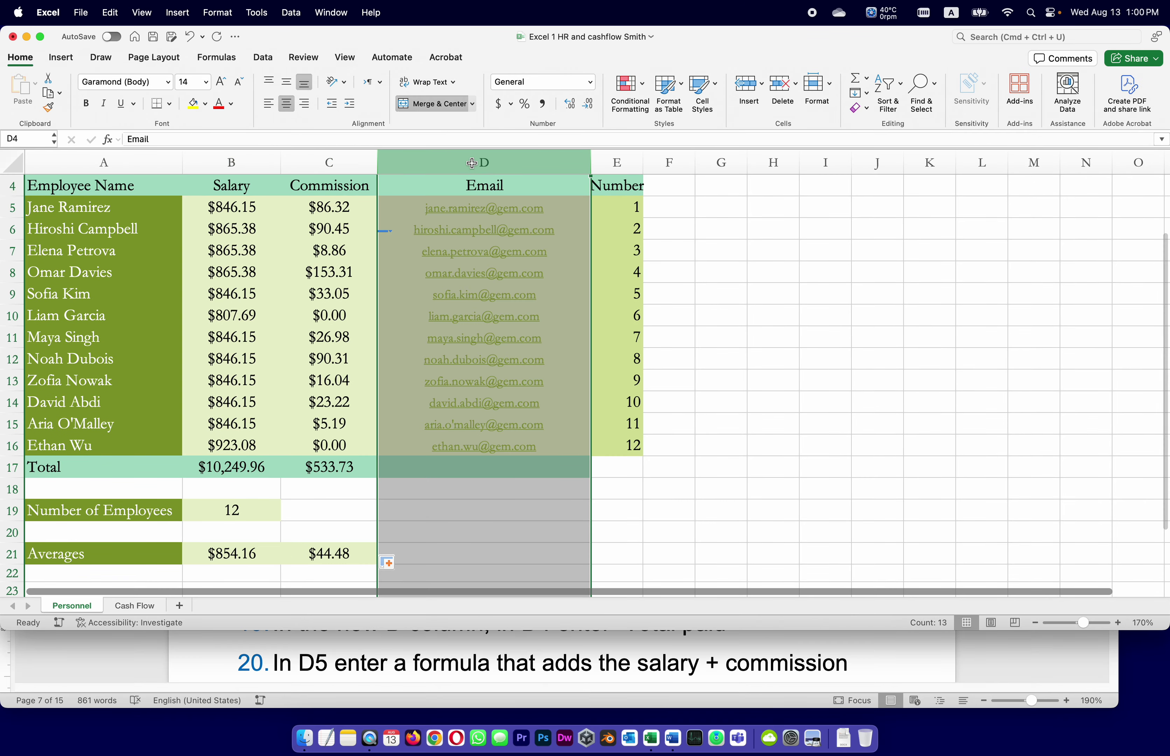
right_click(474, 169)
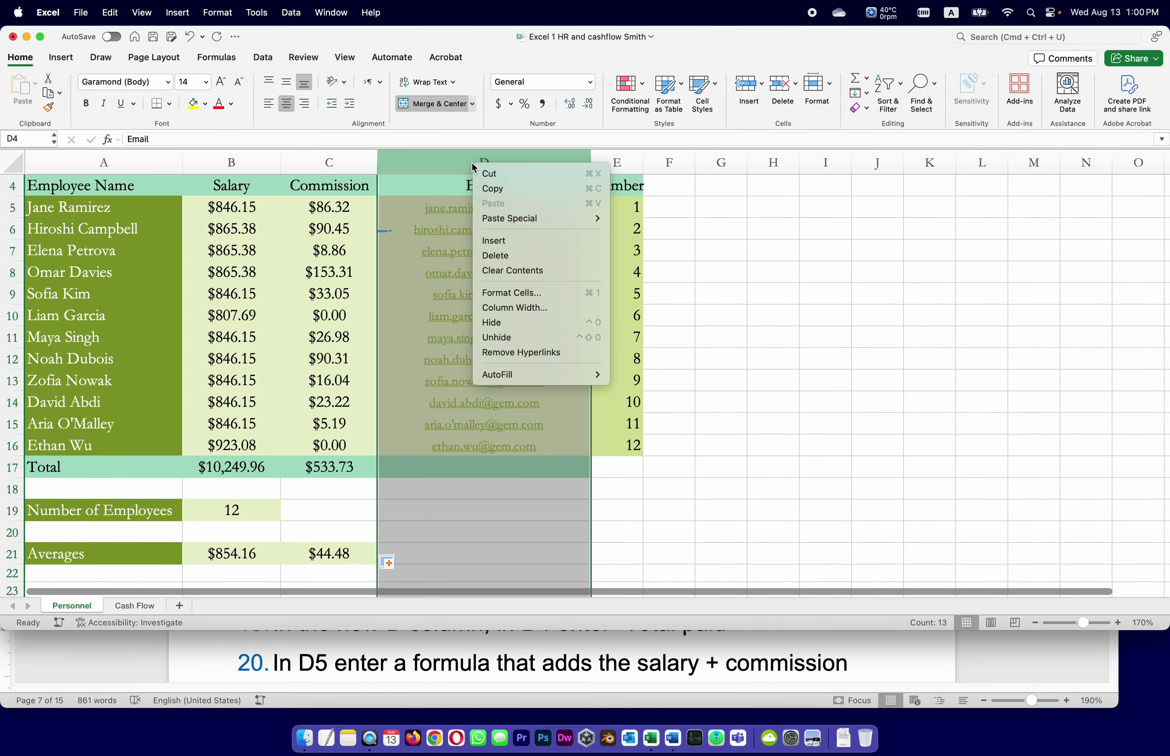
left_click(489, 241)
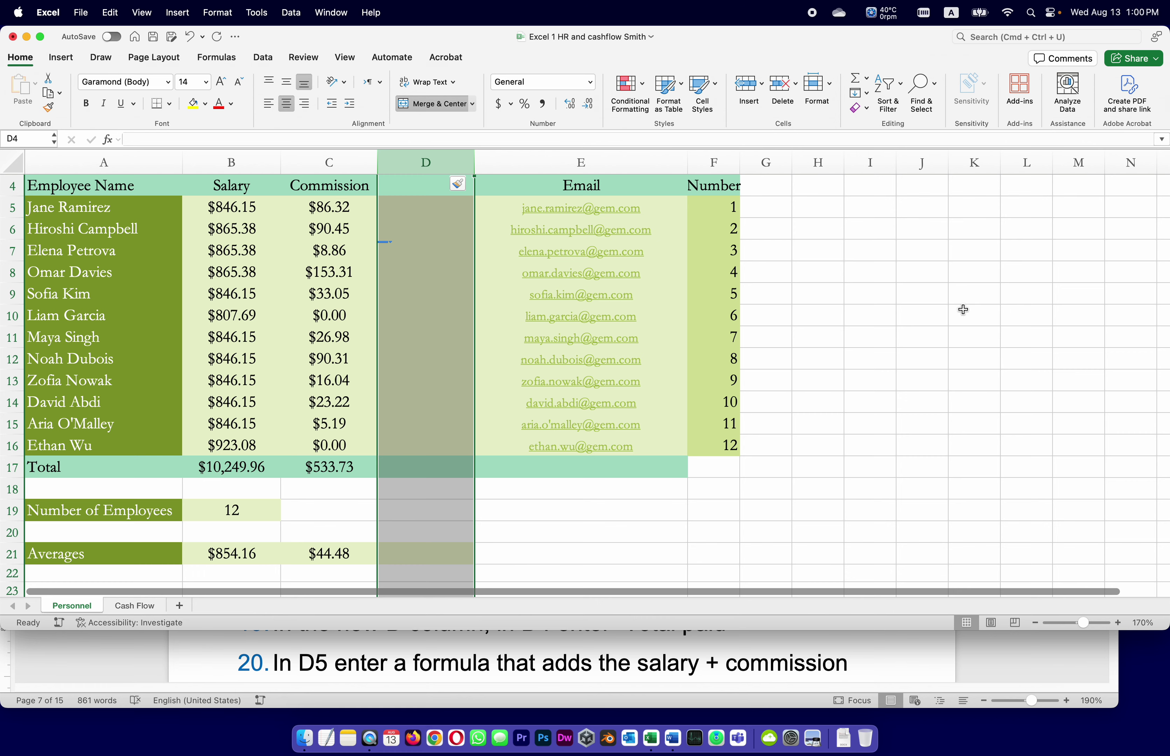
left_click(896, 652)
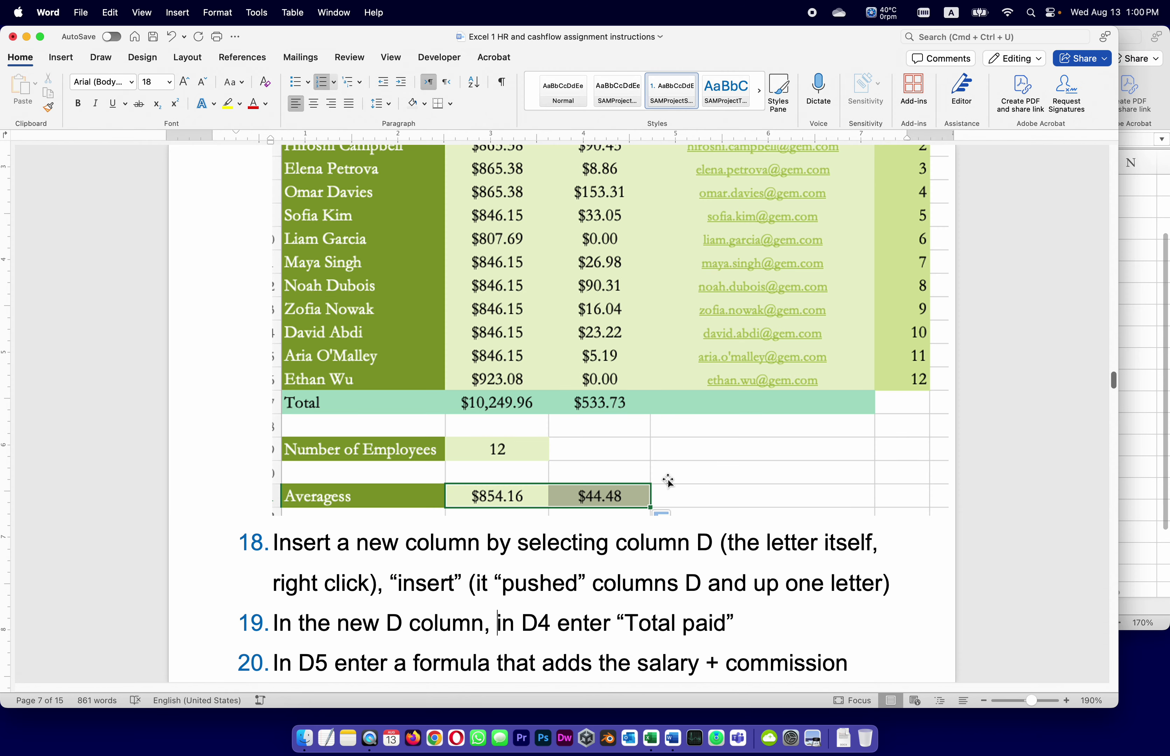
Read ahead in Word to steps 20–21 on the =B5+C5 formula and fill handle, then return to Excel.
scroll(739, 534, "down", 1)
scroll(739, 534, "down", 2)
scroll(713, 534, "down", 1)
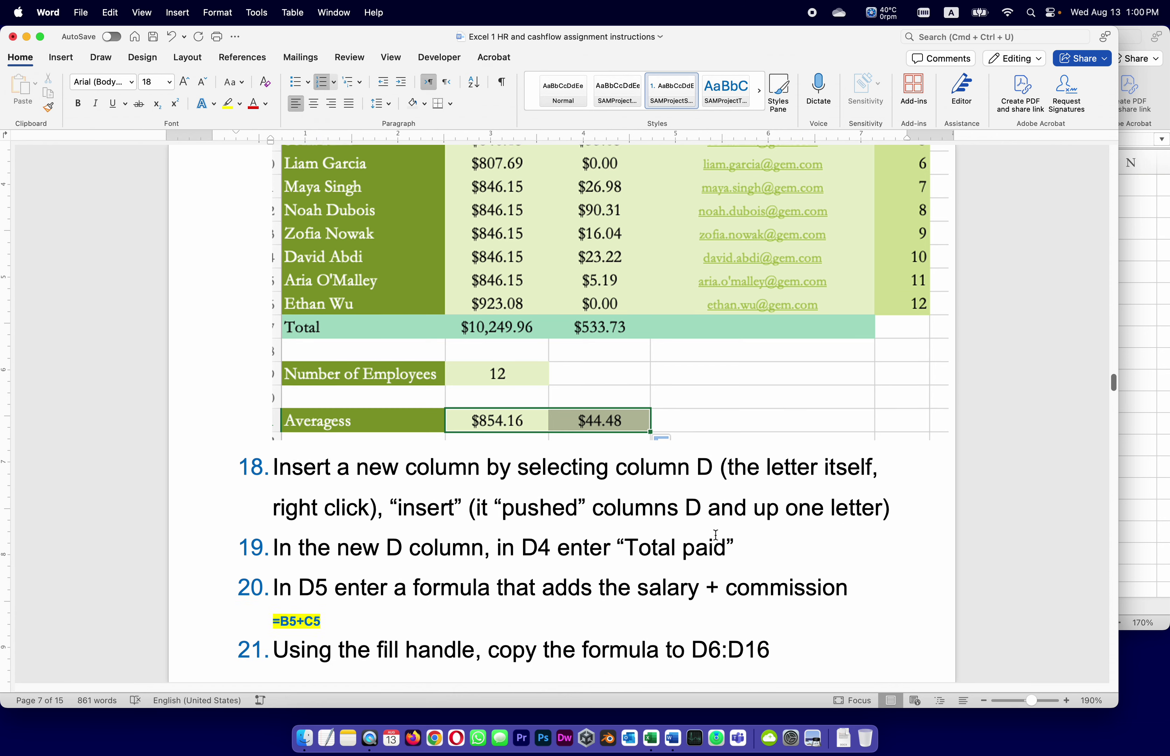
scroll(713, 534, "down", 1)
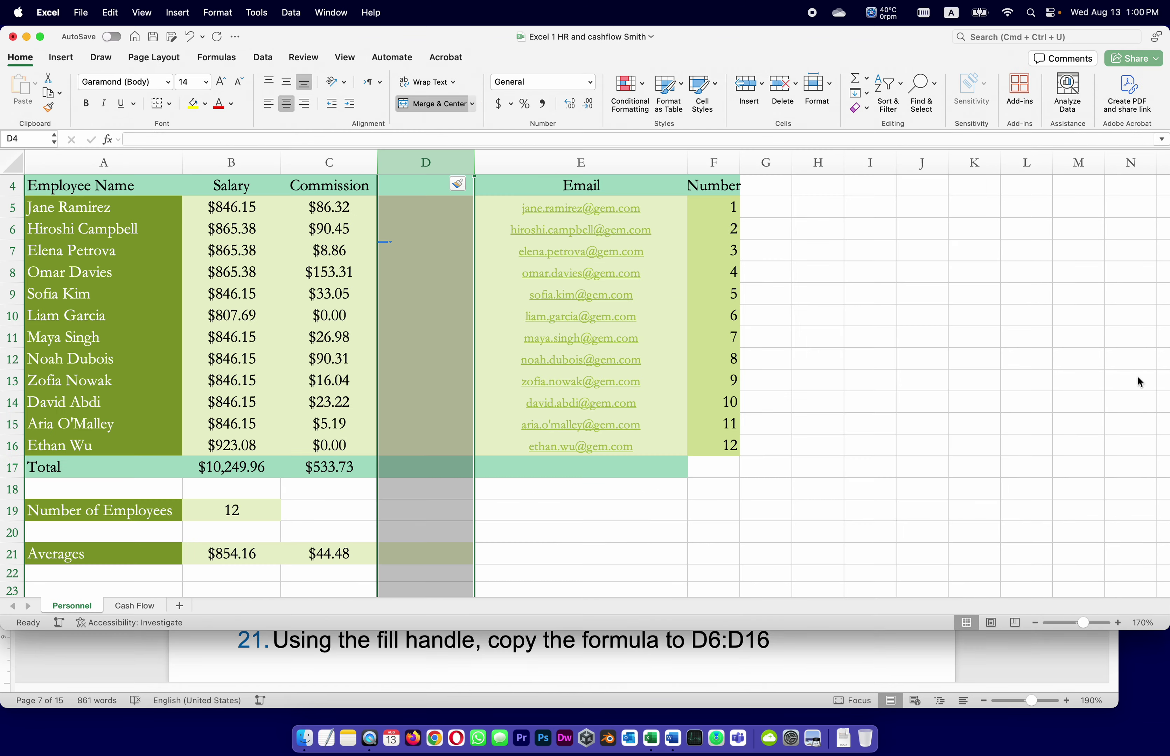
left_click(1137, 386)
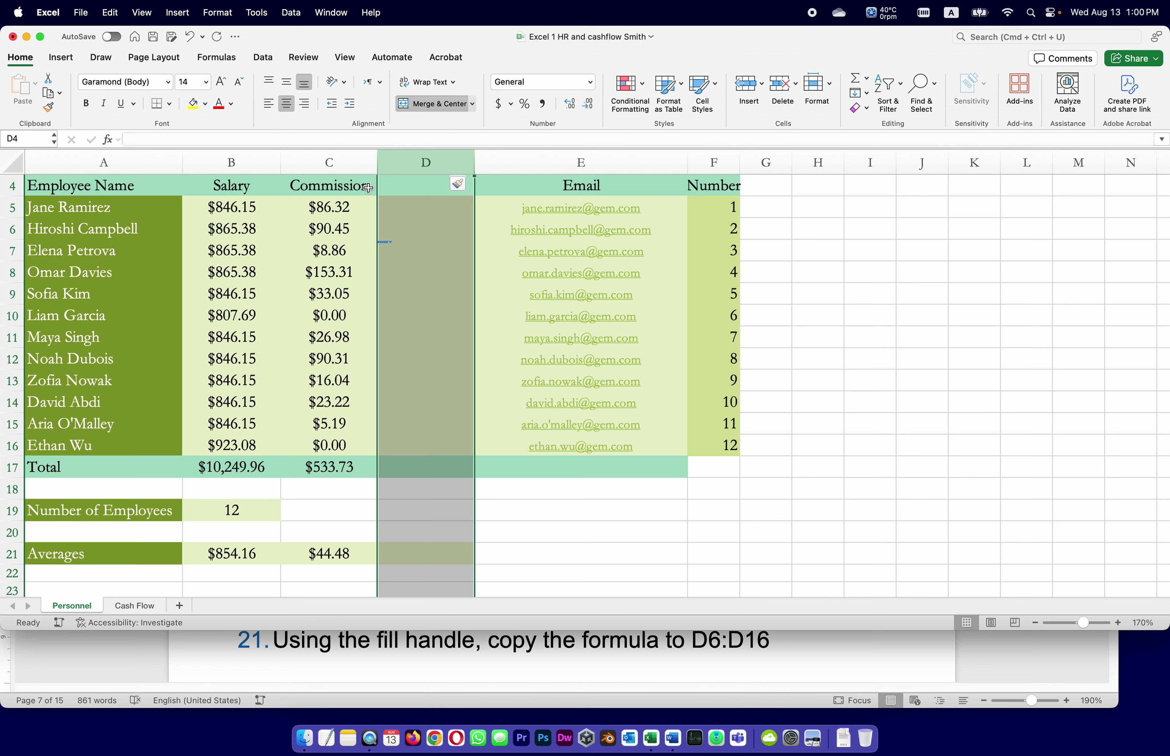
Enter the heading 'Total paid' in cell D4.
left_click(877, 206)
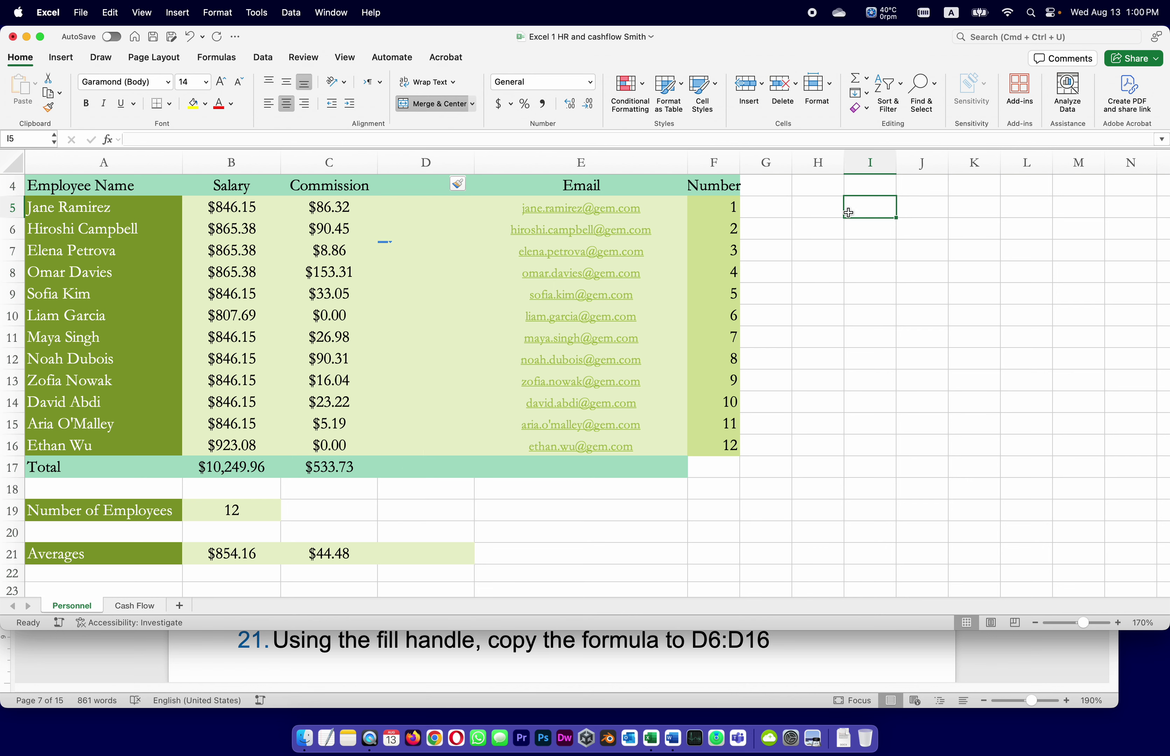
left_click(424, 186)
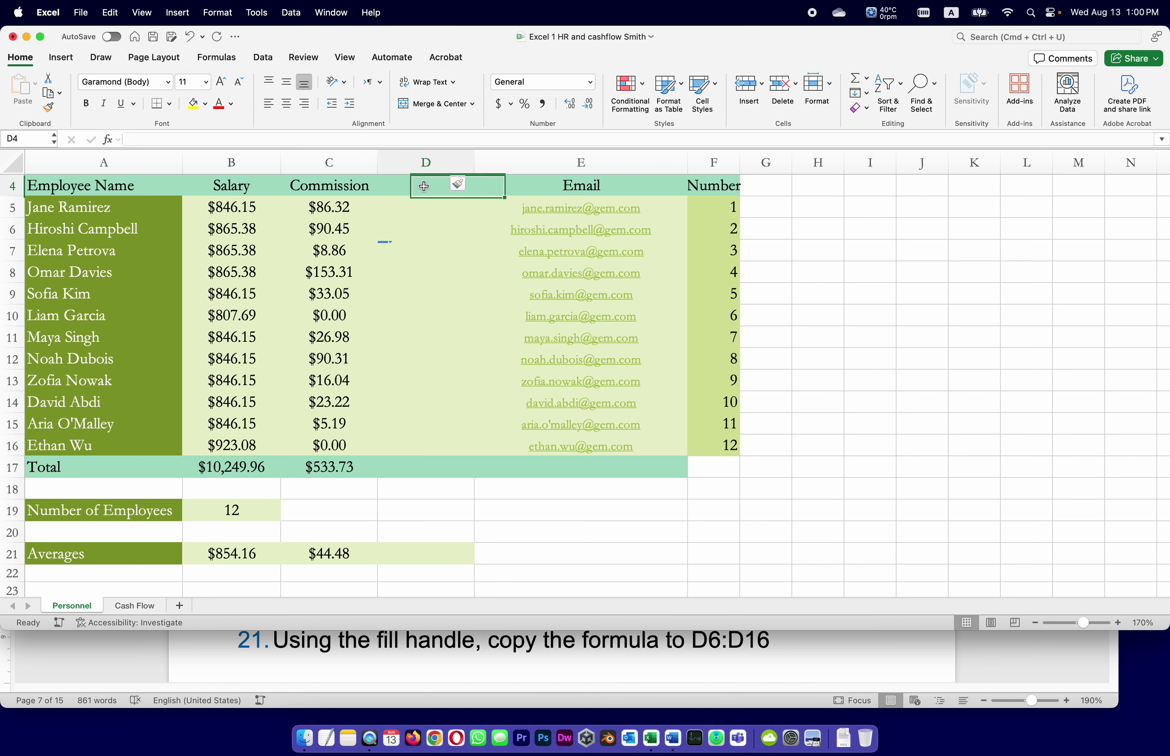
left_click(236, 141)
type("Total")
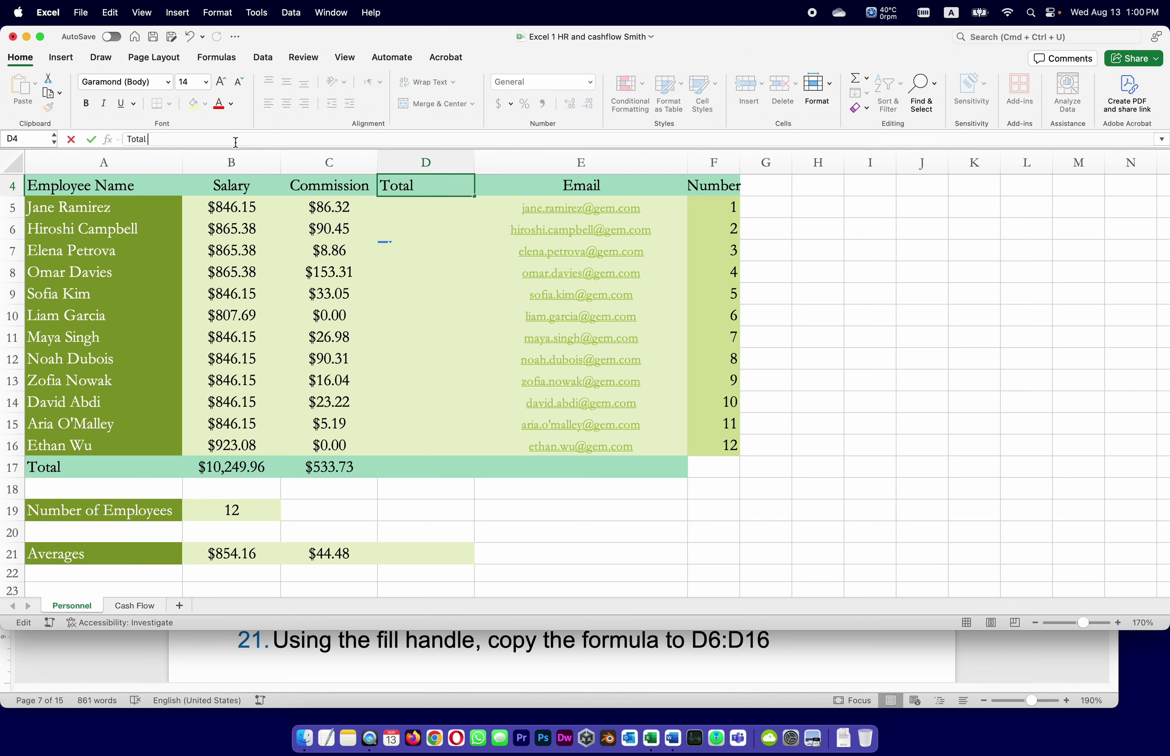
type(" paid")
key("Return")
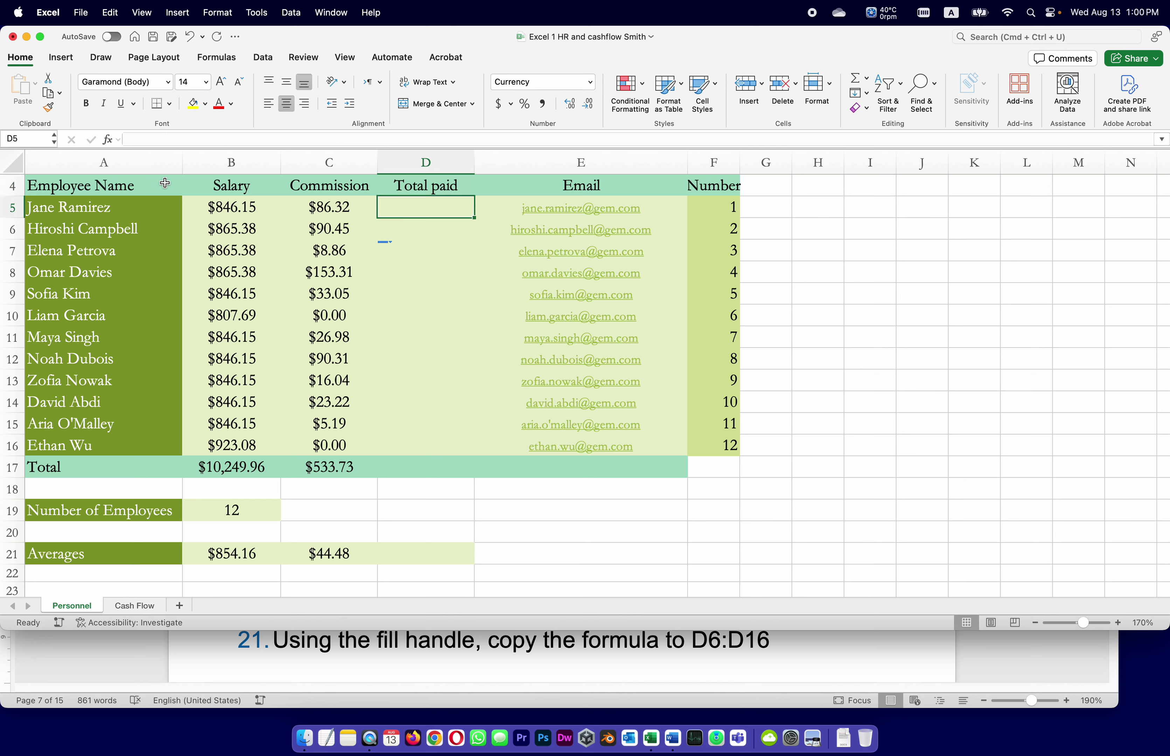
Check the salary in B5 and commission in C5, select D5, and return to the Word instructions.
left_click(204, 212)
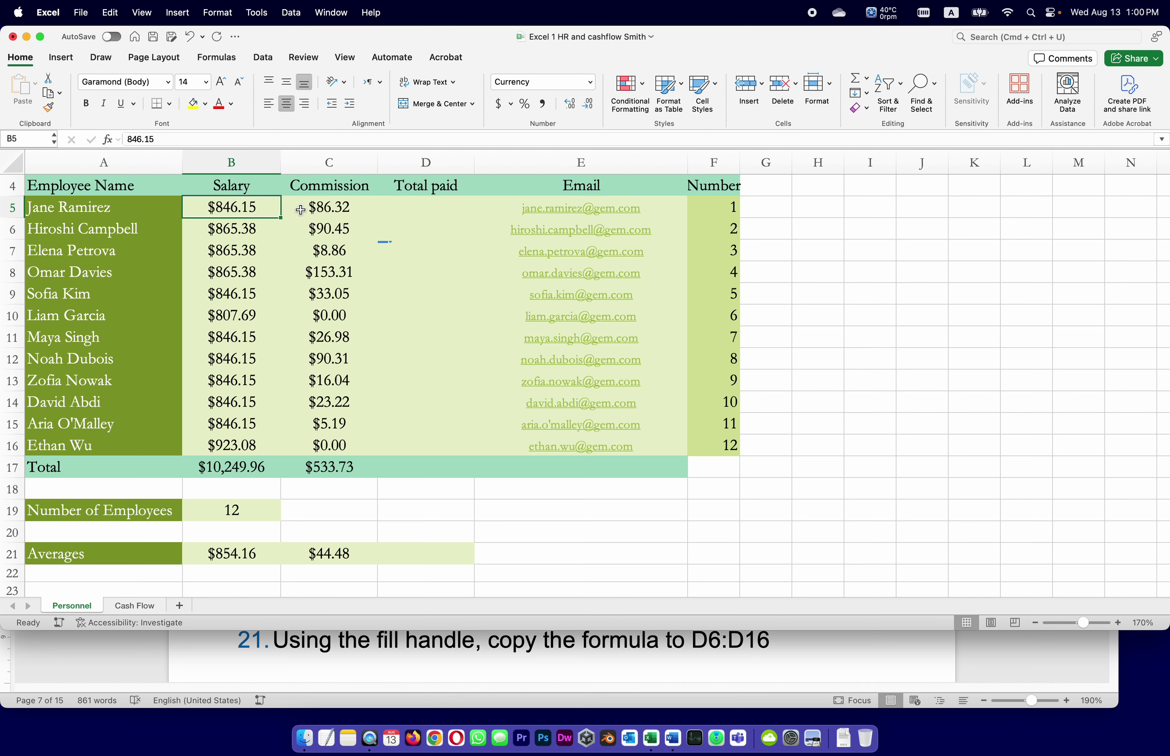
left_click(314, 210)
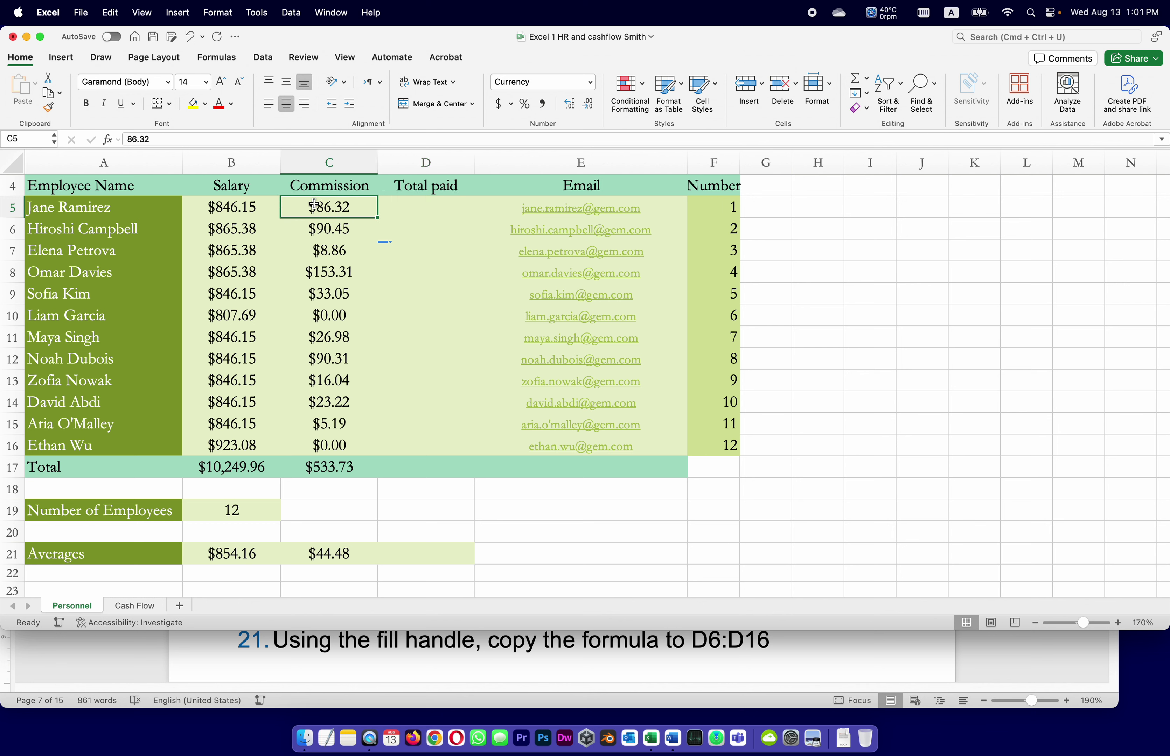
left_click(423, 208)
left_click(443, 659)
scroll(447, 486, "down", 3)
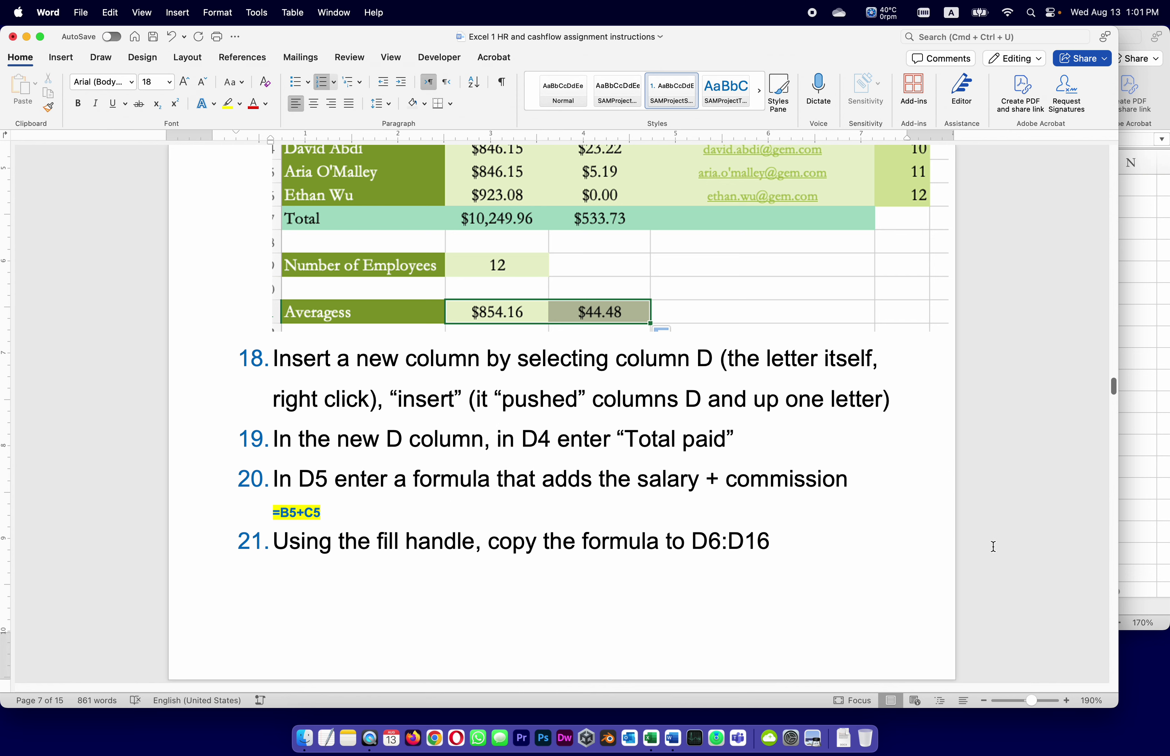
Enter =B5+C5 in D5 so it shows a total paid of $932.47, then switch to Word.
left_click(1131, 415)
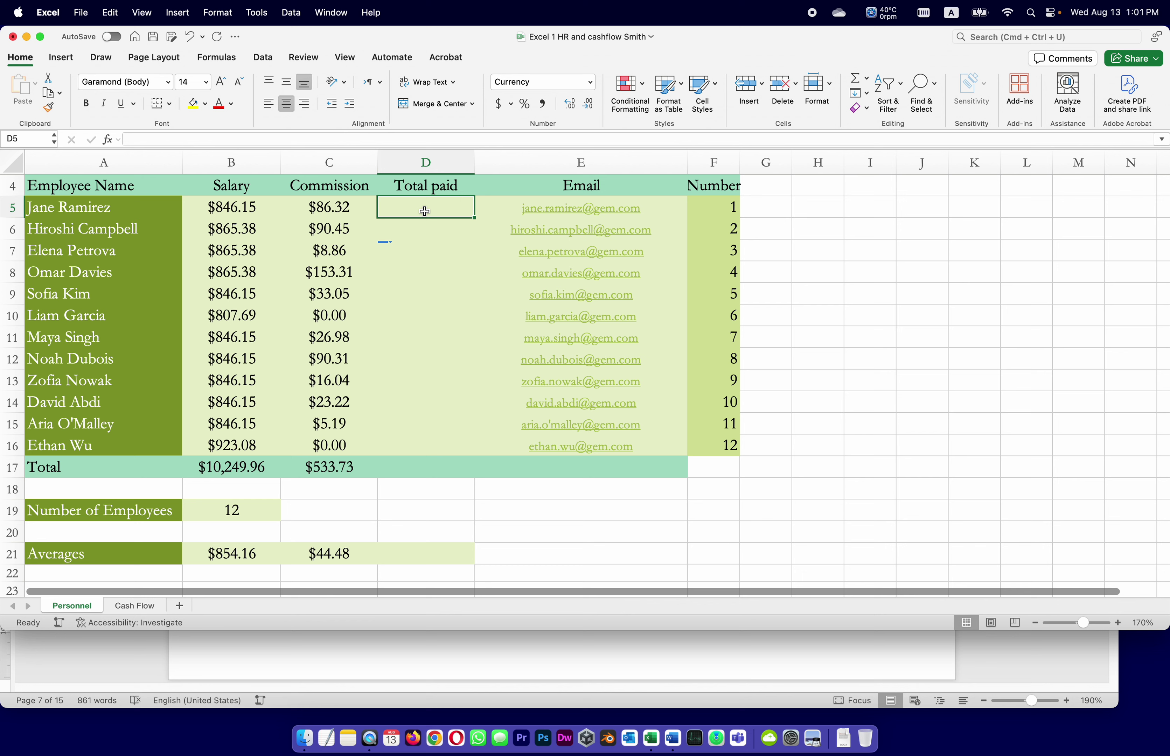
left_click(240, 140)
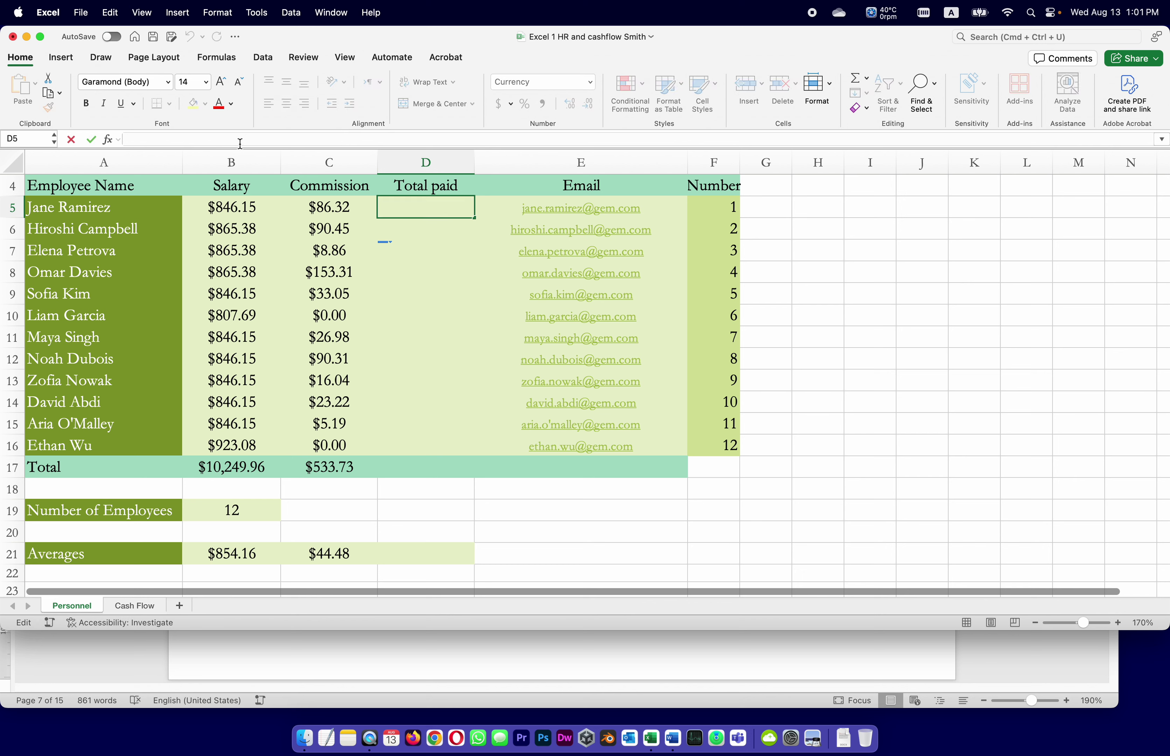
type("=")
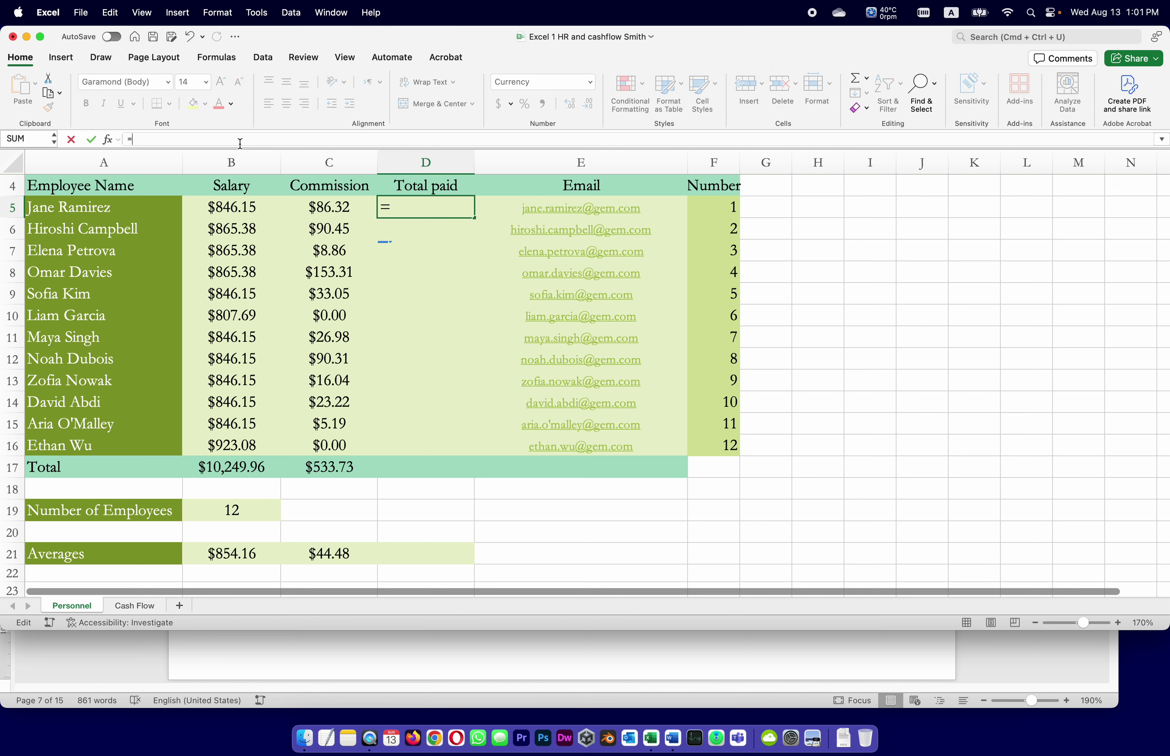
type("B5+C5")
left_click(91, 139)
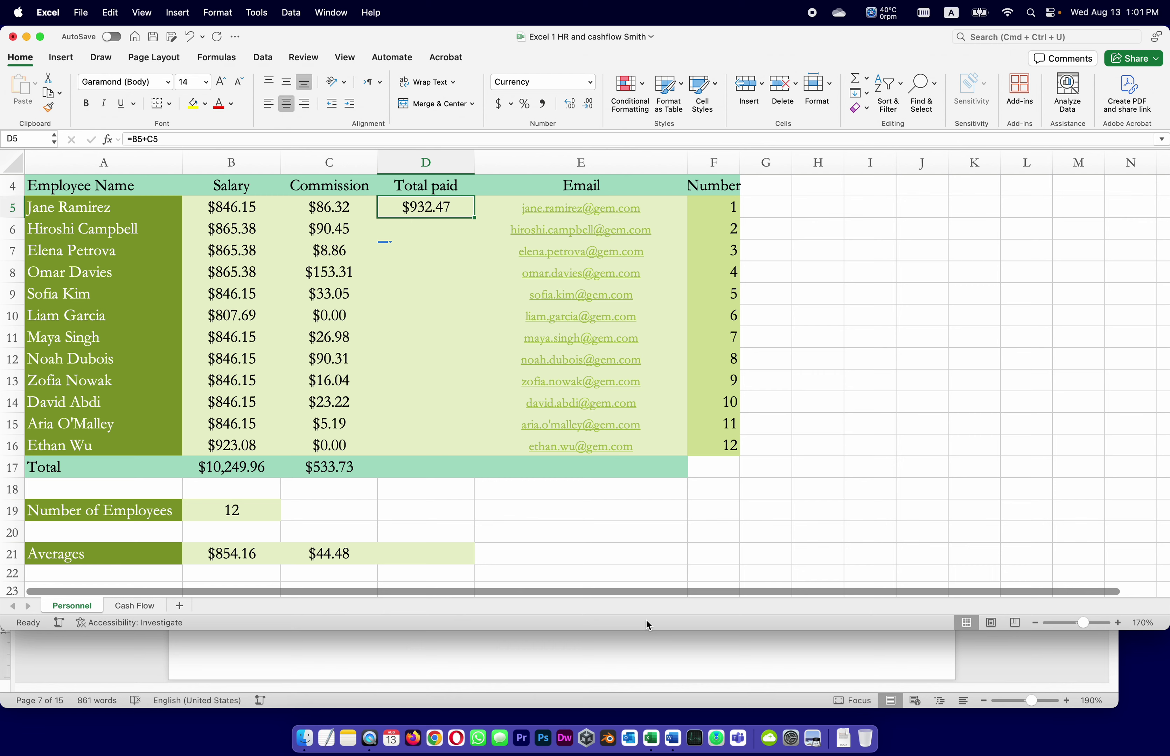
left_click(727, 672)
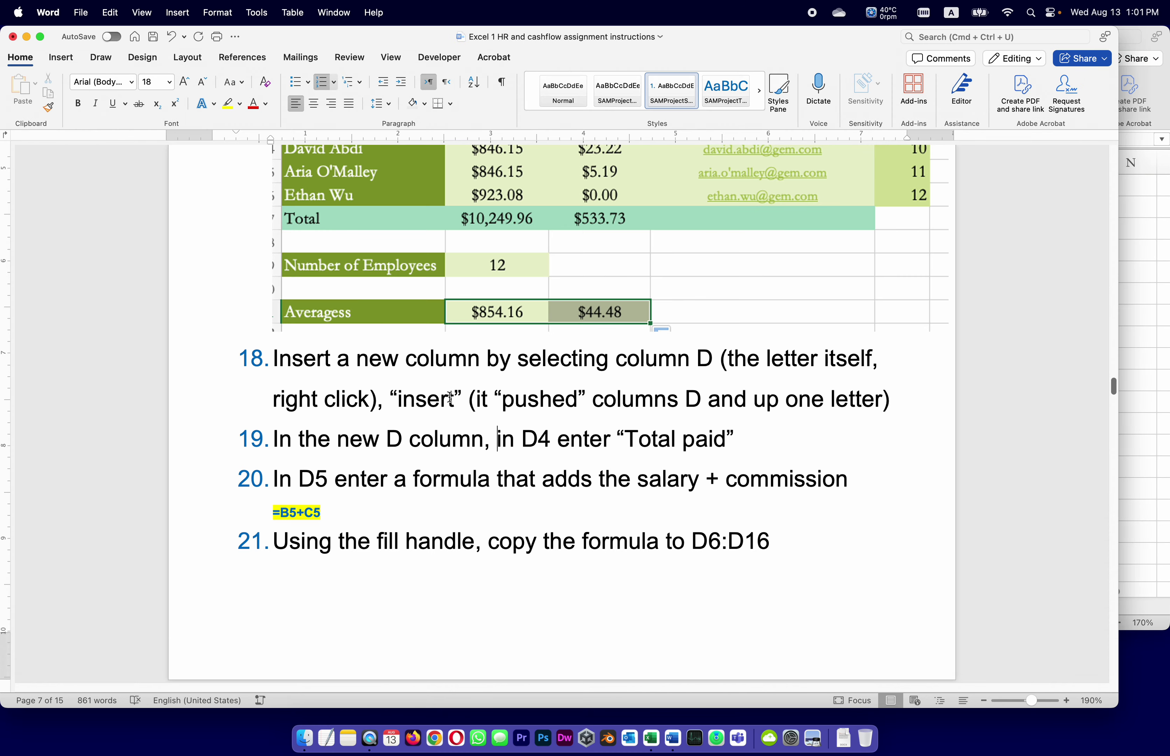
Scroll Word through the fill-handle step 21, then Cmd+Tab back to Excel.
scroll(359, 486, "down", 2)
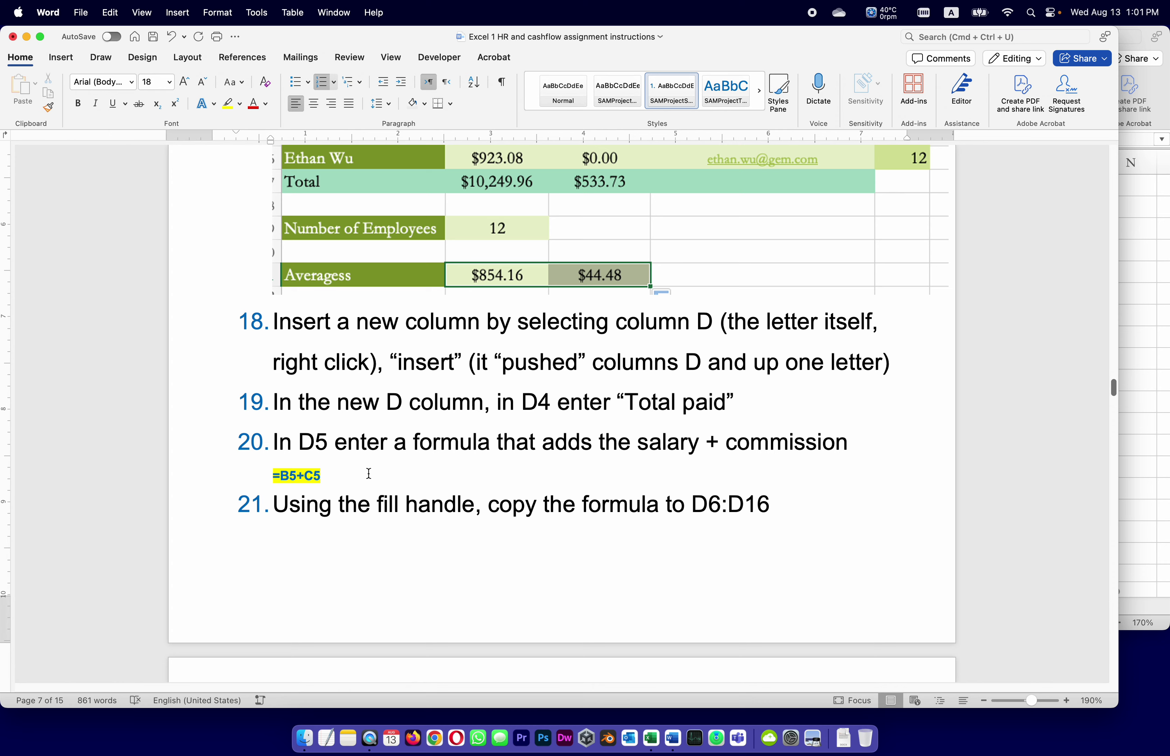
scroll(386, 512, "down", 6)
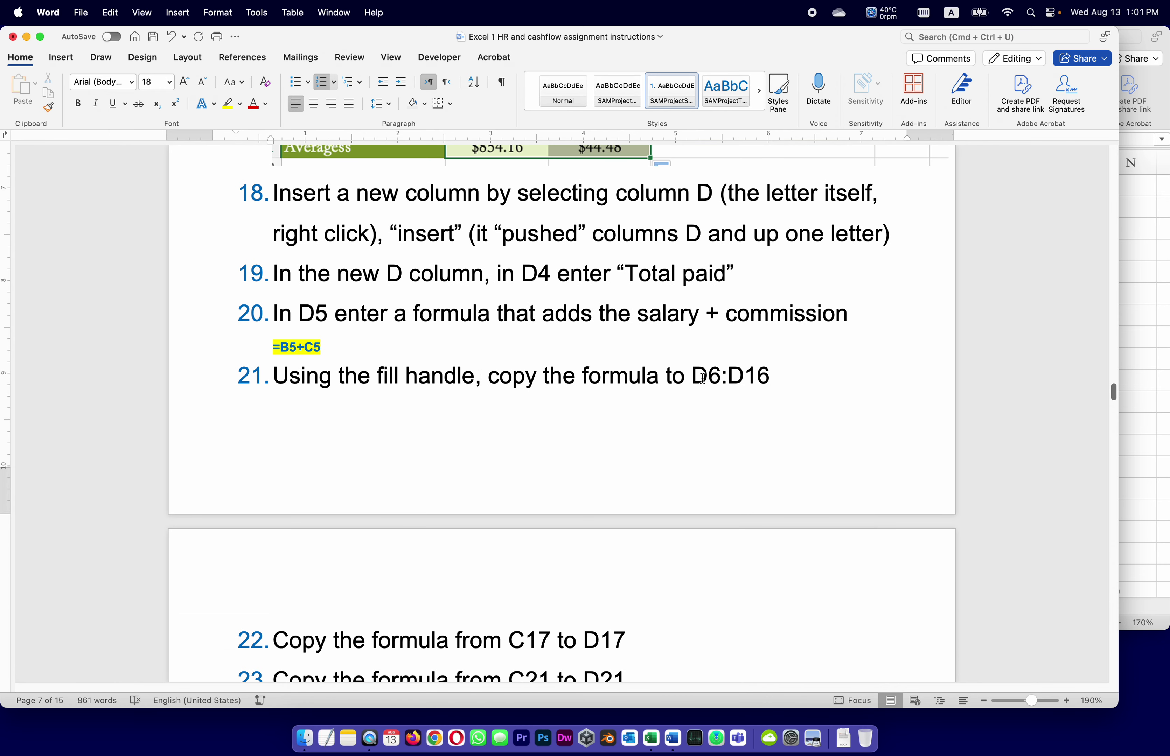
key("super+Tab")
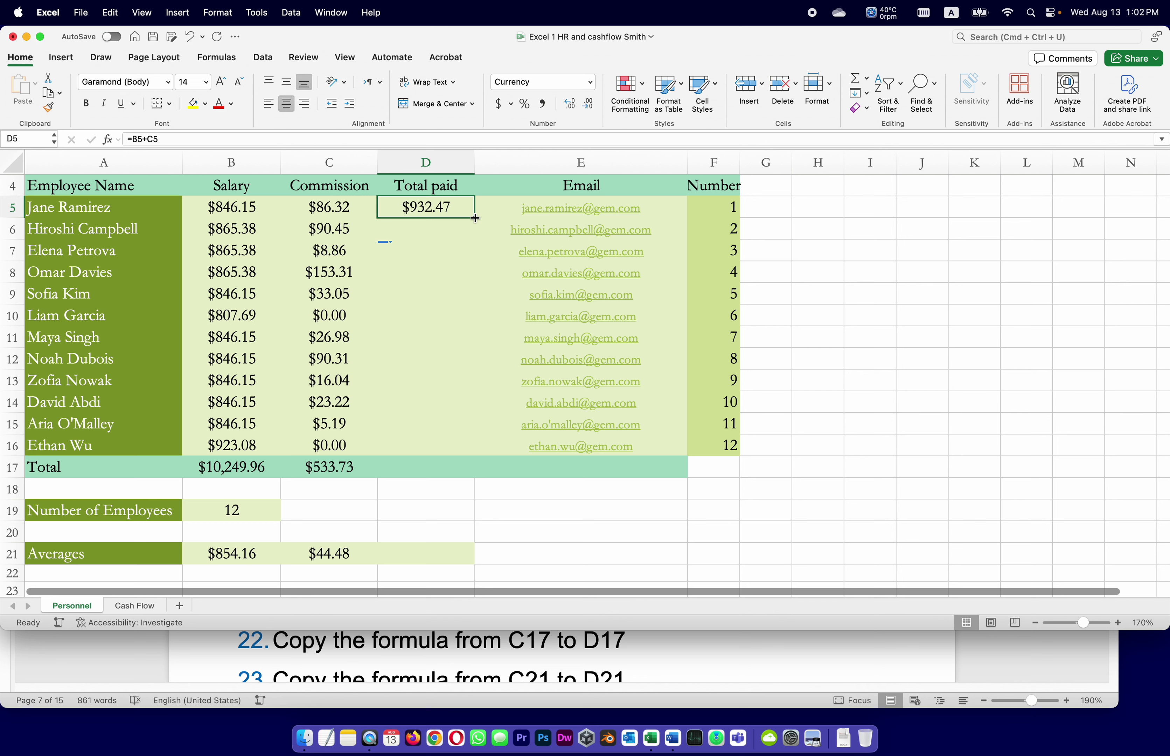
Fill D5's total formula down to D16 so every employee shows total paid, then return to Word.
left_click_drag(474, 217, 461, 453)
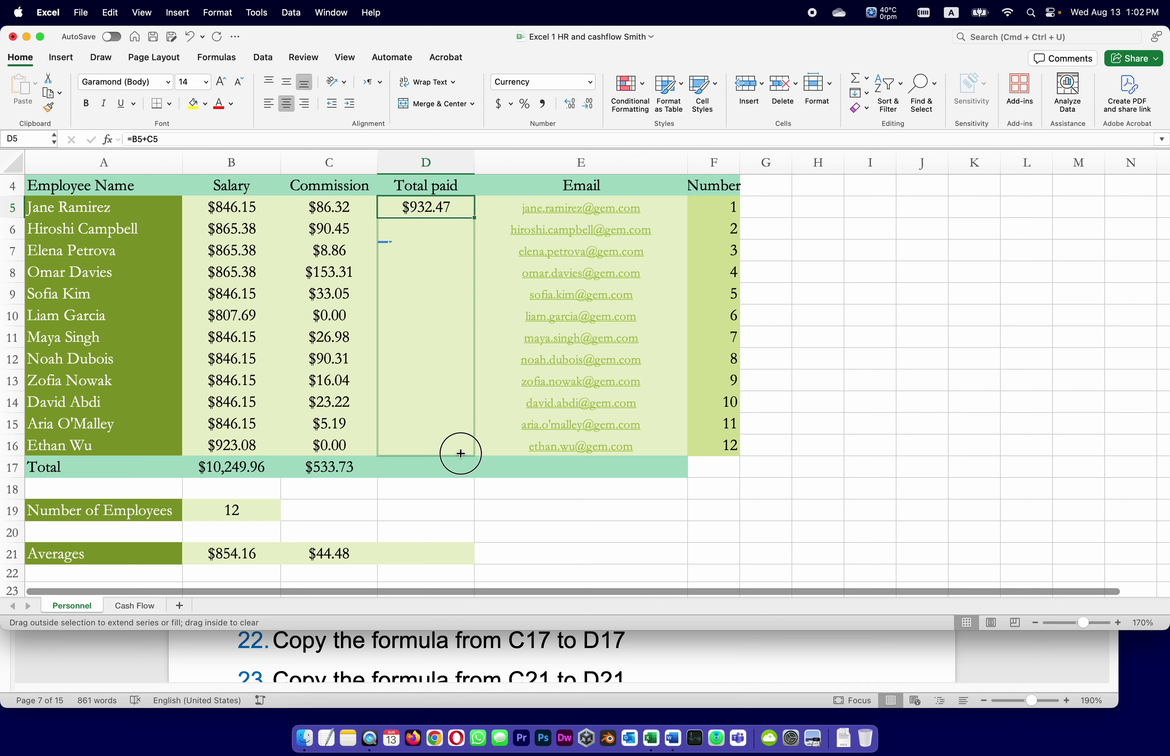
left_click_drag(461, 454, 461, 453)
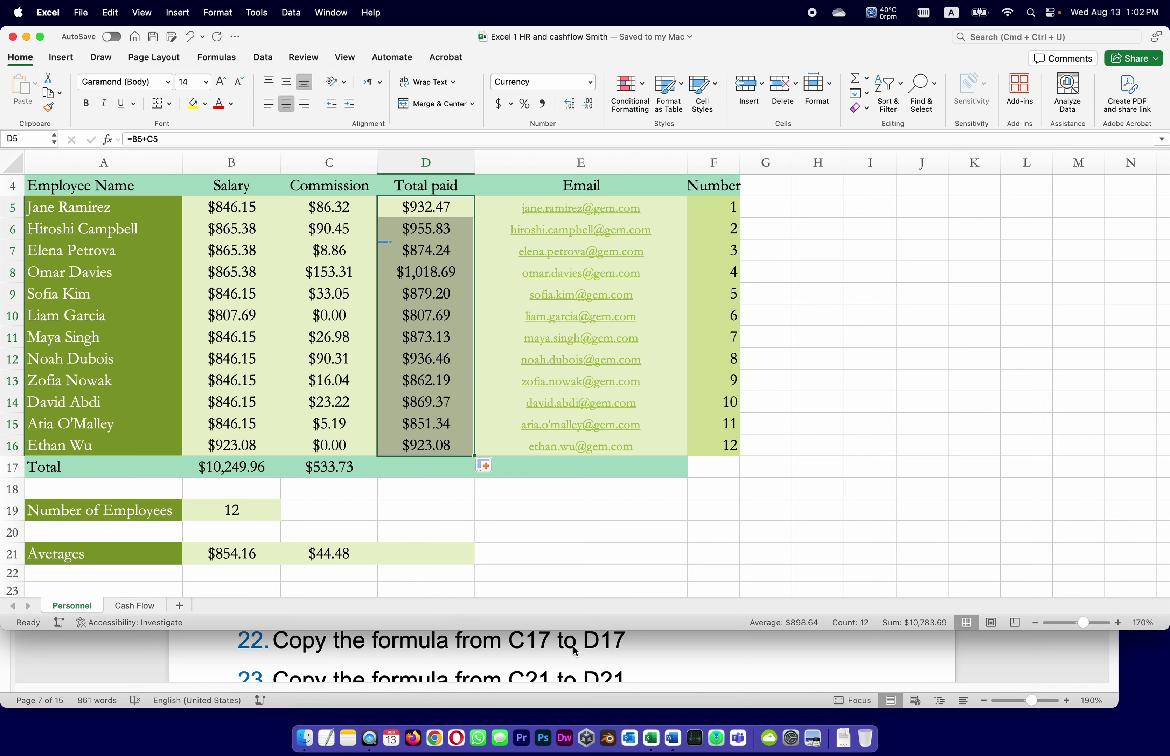
left_click(1039, 654)
Scroll Word to steps 22–24, mark the C17-to-D17 step, and return to Excel.
scroll(728, 528, "down", 5)
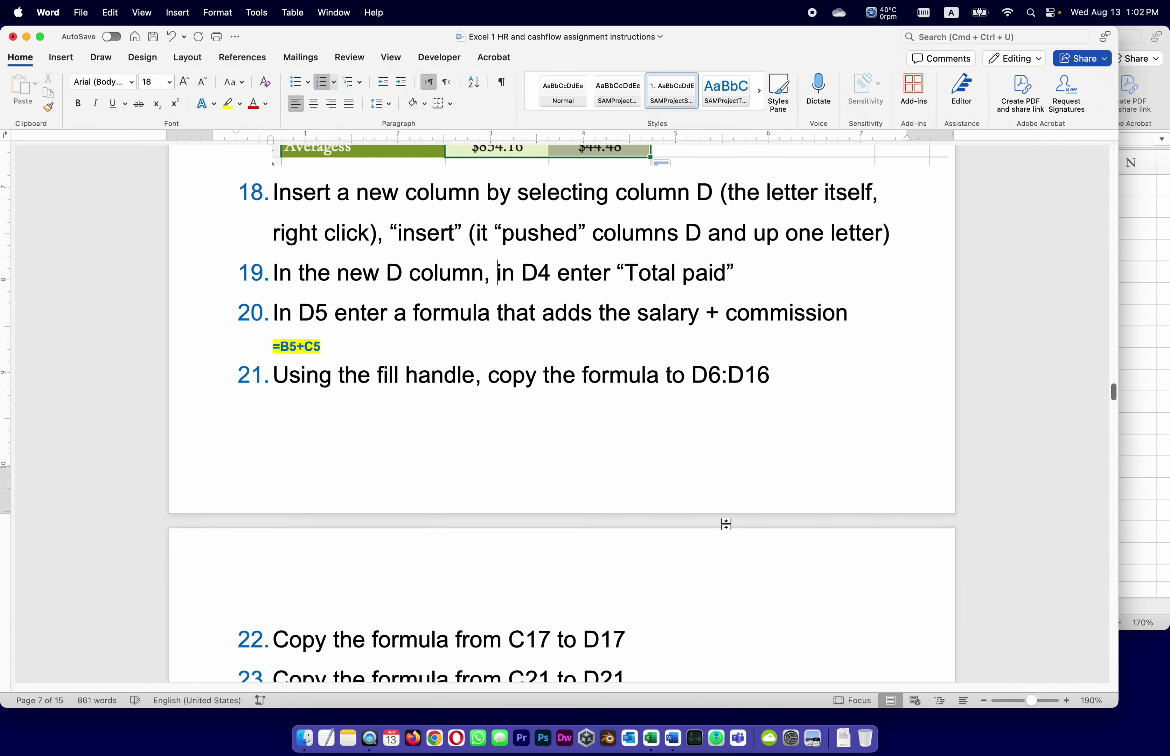
scroll(728, 528, "down", 8)
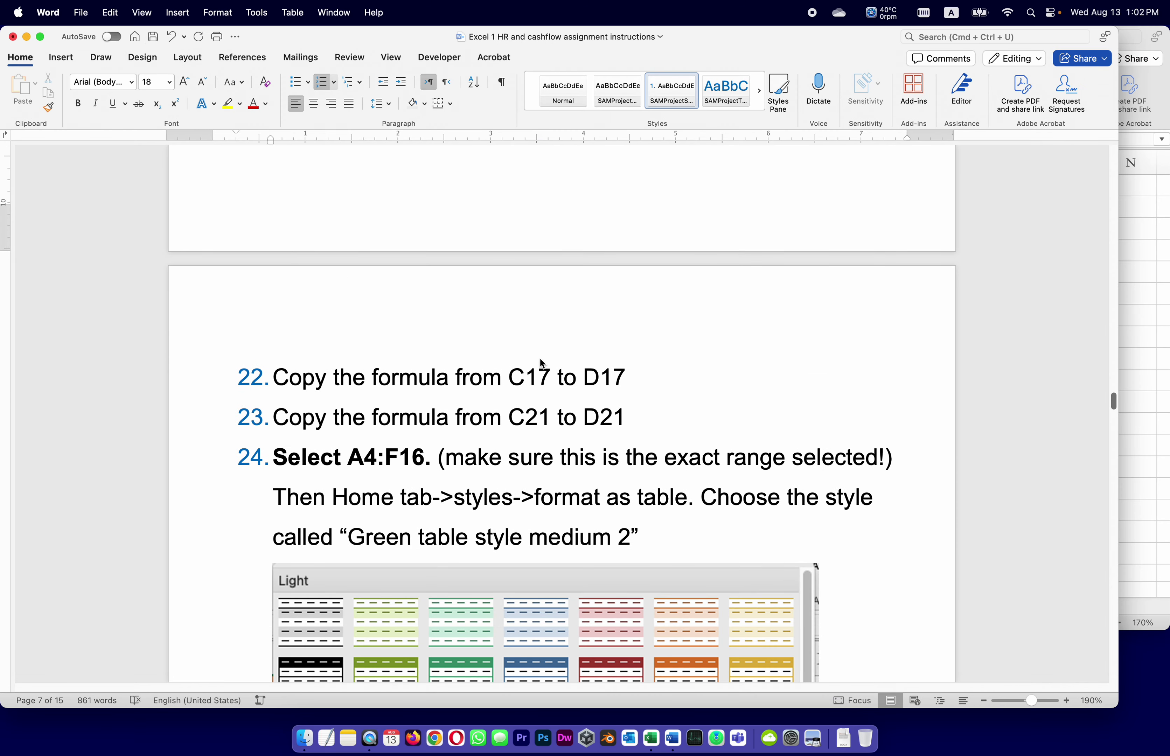
scroll(533, 363, "up", 2)
left_click(629, 411)
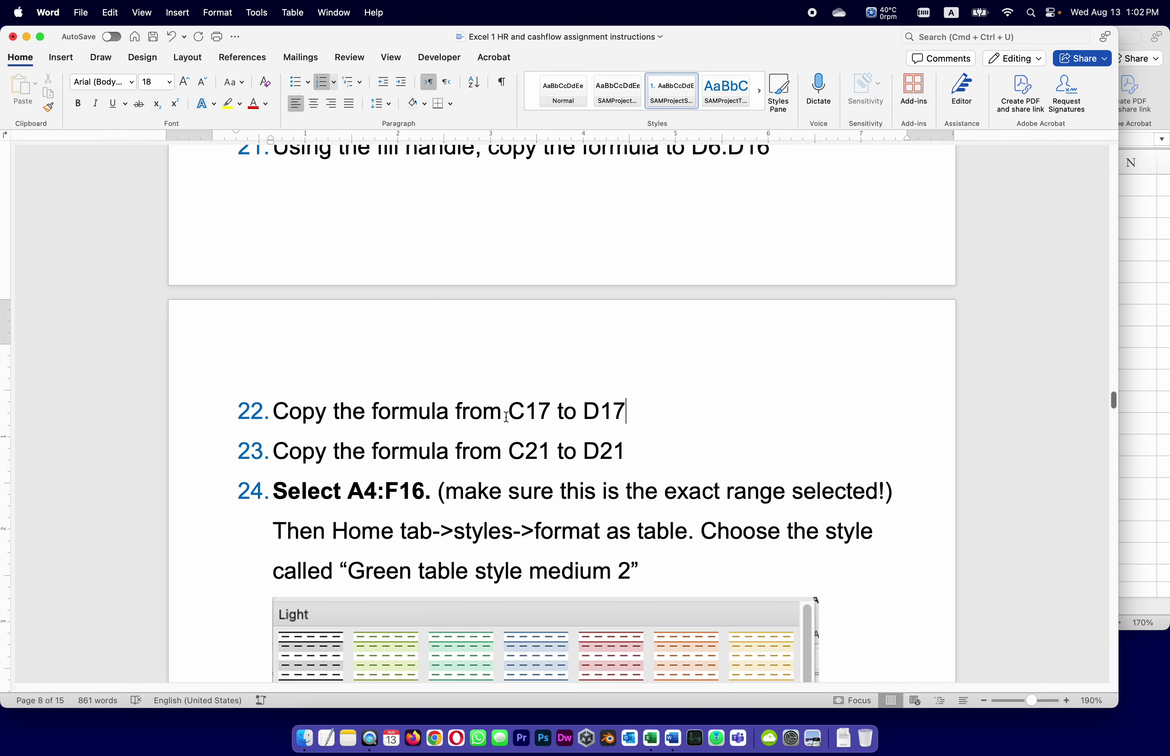
left_click(1129, 383)
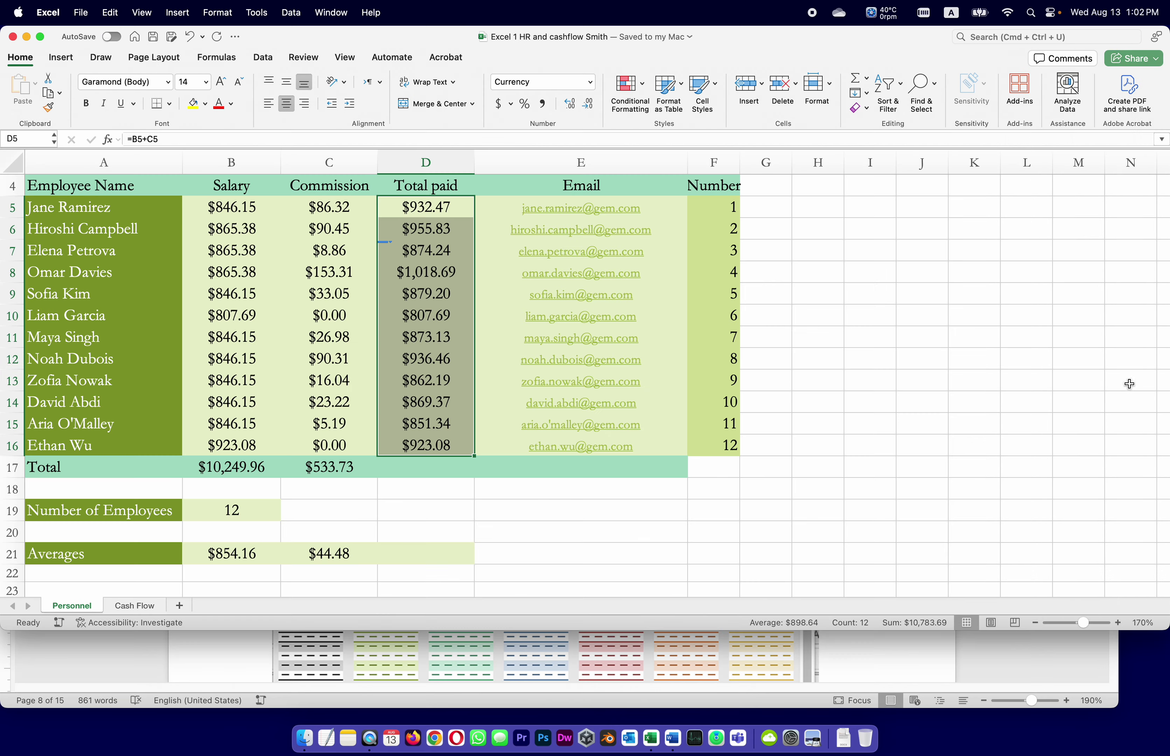
Fill C17's SUM right into D17 for a $10,783.69 total, then check the B17–D17 formulas.
left_click(343, 467)
left_click_drag(377, 478, 437, 472)
left_click(437, 470)
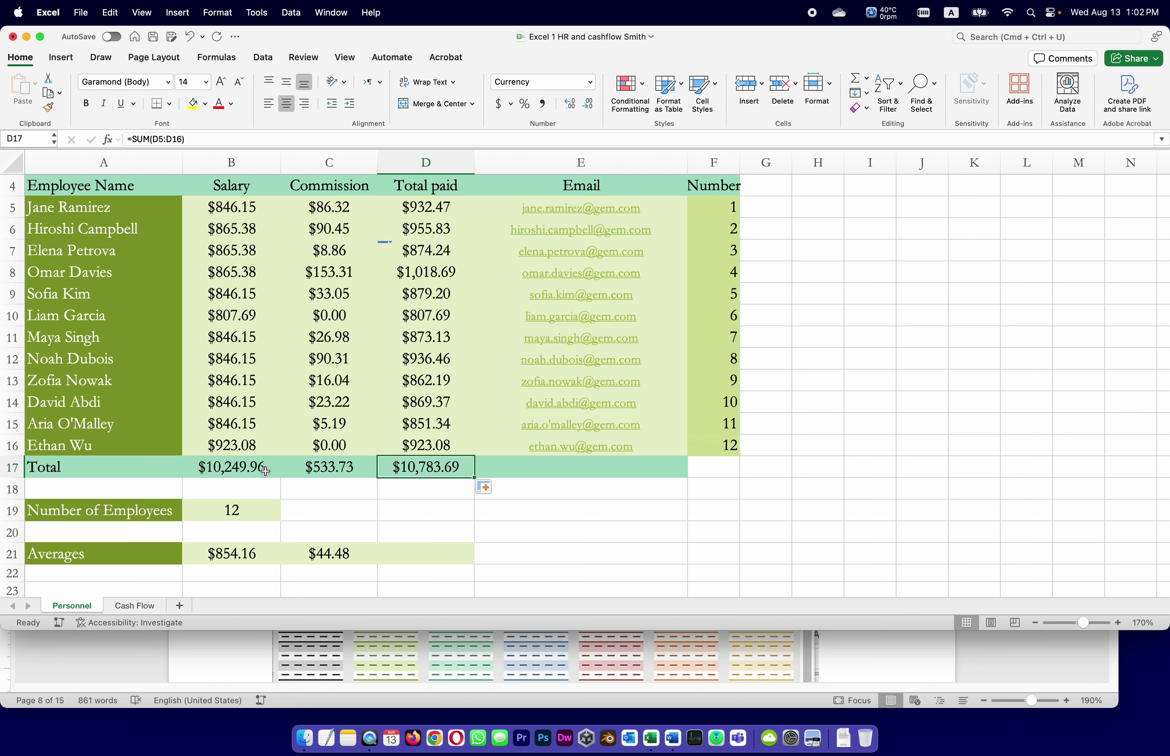
left_click(211, 468)
left_click(352, 472)
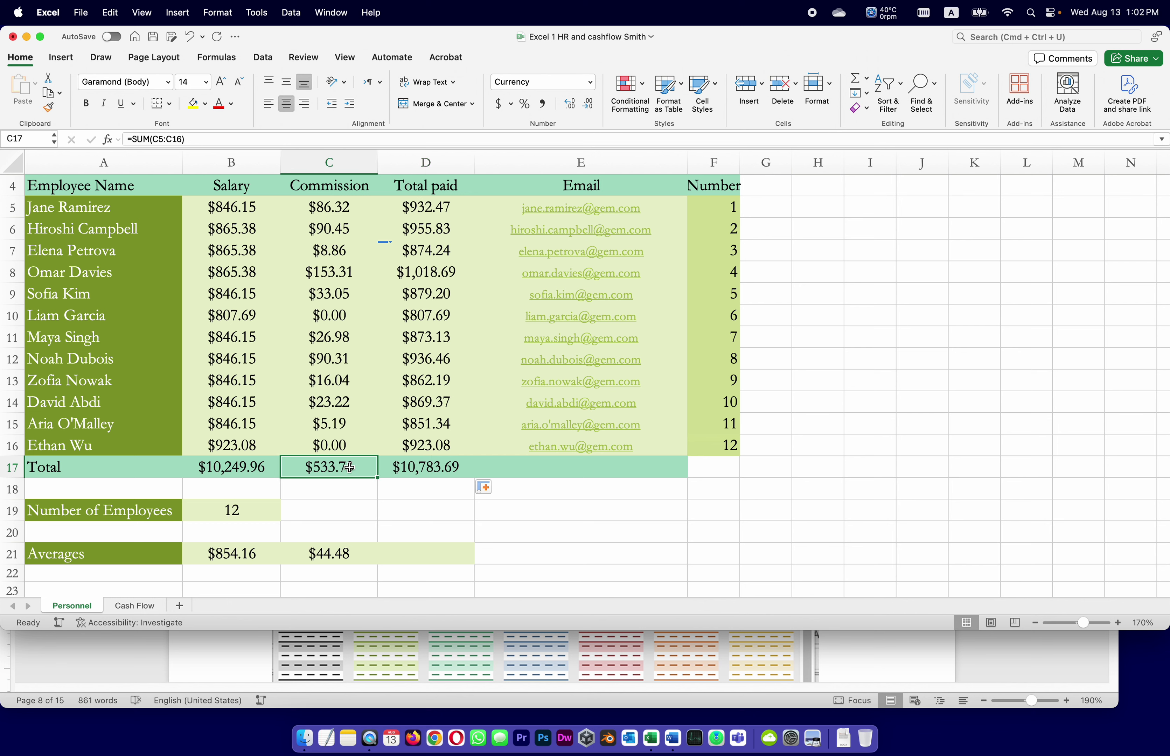
left_click(417, 467)
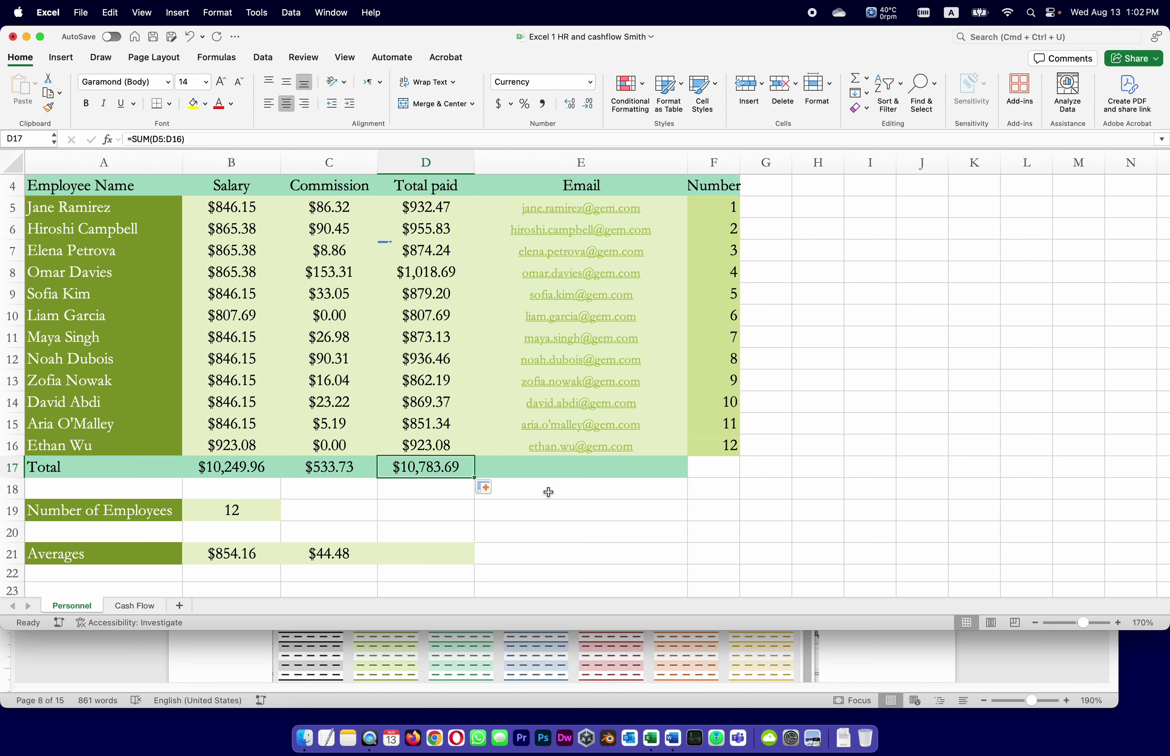
left_click(642, 514)
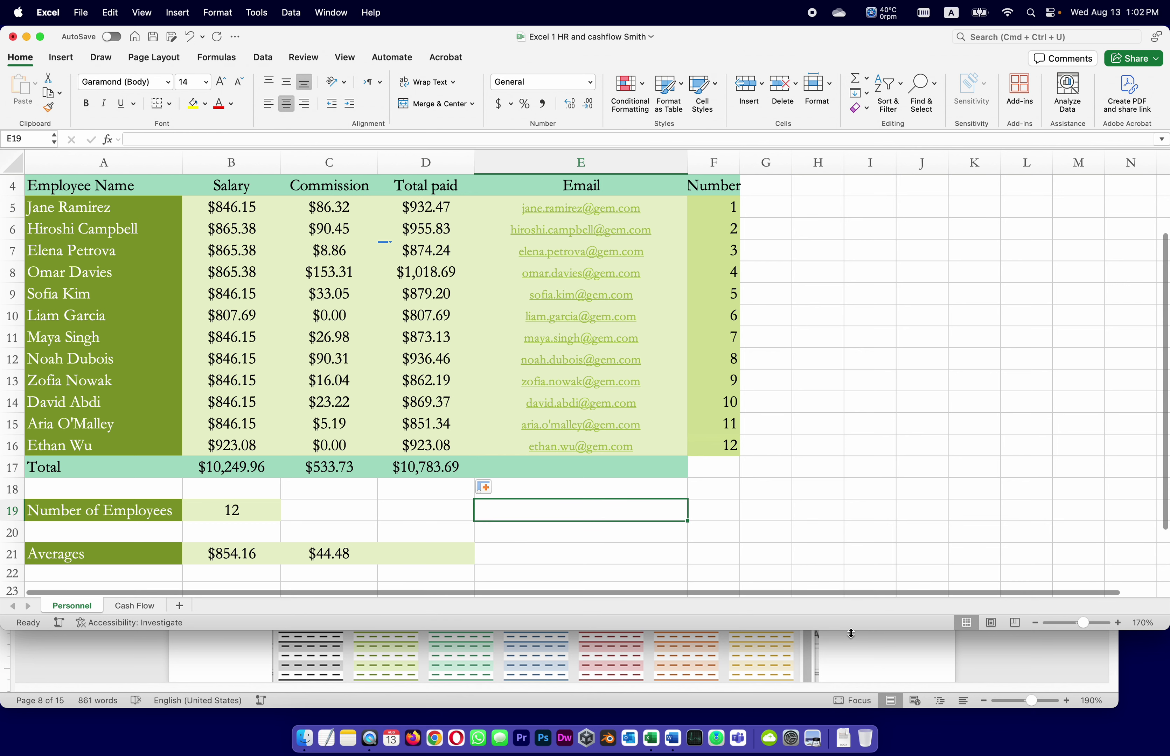
left_click(856, 648)
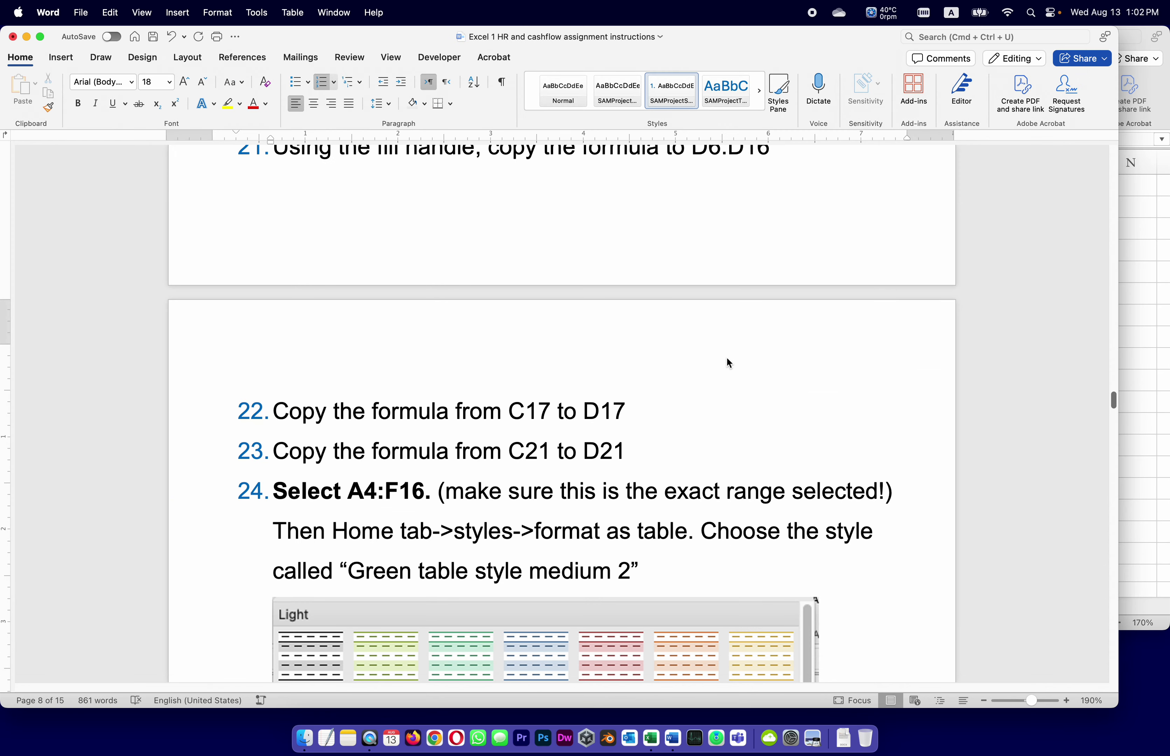
Scroll Word to step 24 on styling A4:F16 as Green Table Style Medium 2, then return to Excel.
scroll(726, 357, "down", 2)
scroll(726, 357, "down", 4)
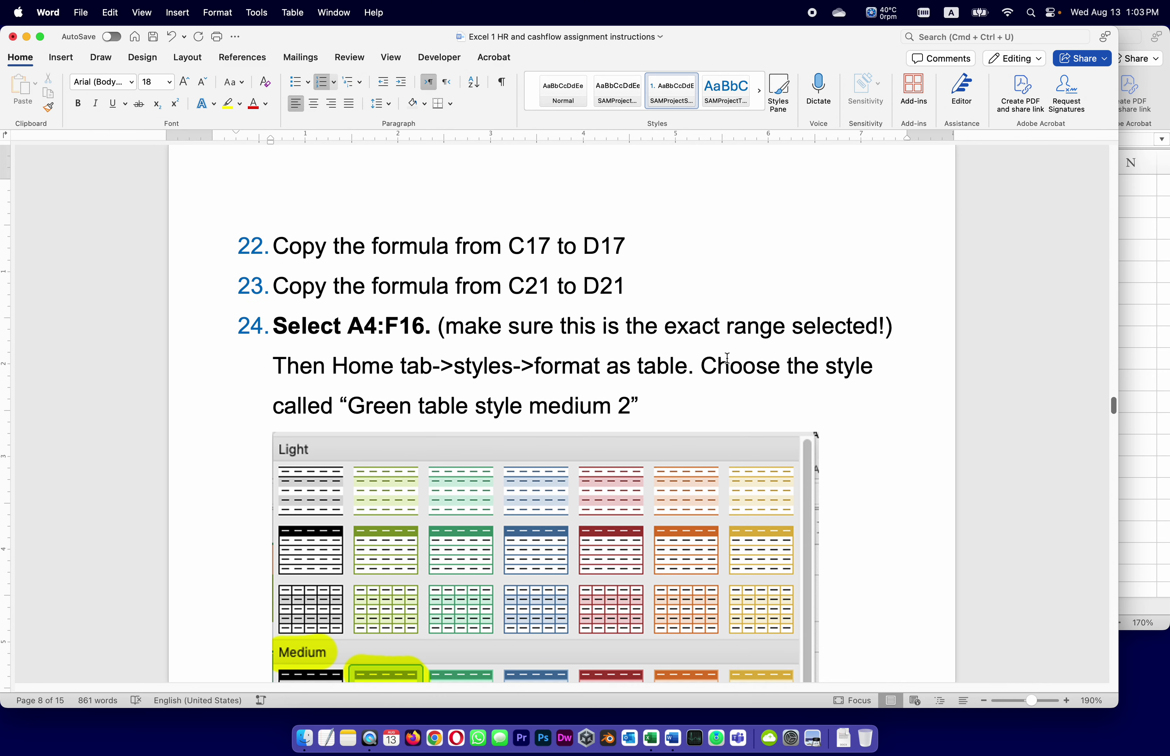
scroll(727, 357, "down", 1)
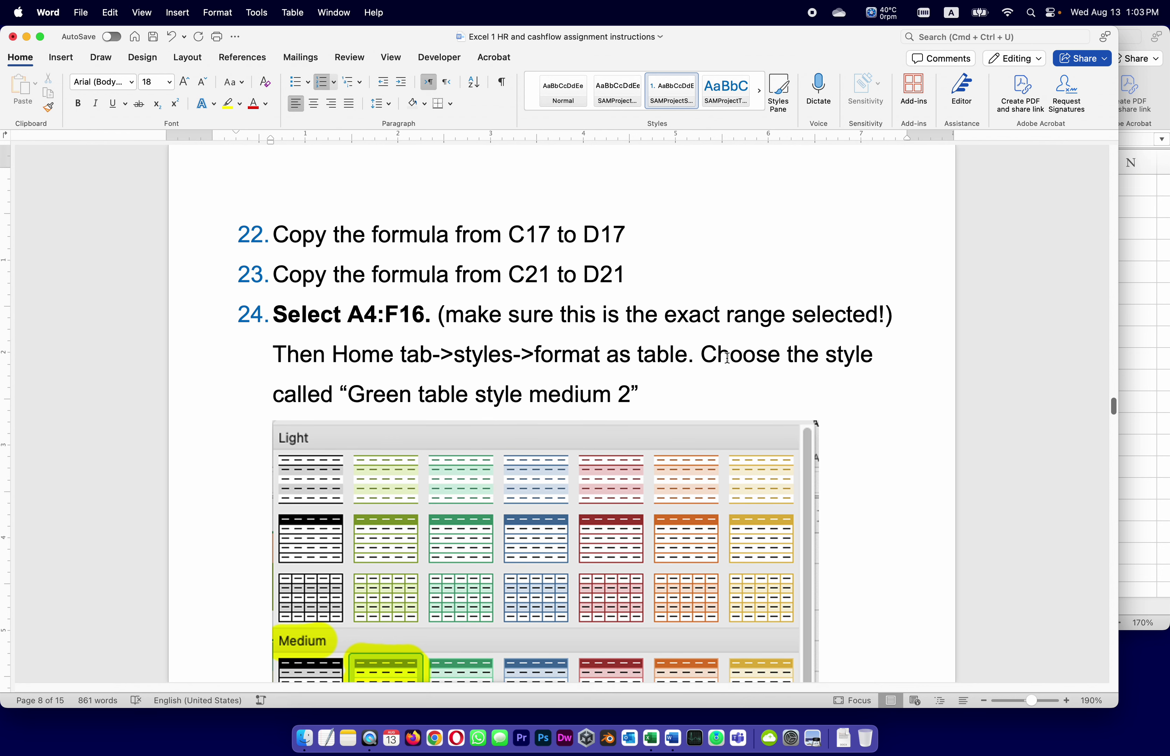
scroll(727, 357, "down", 1)
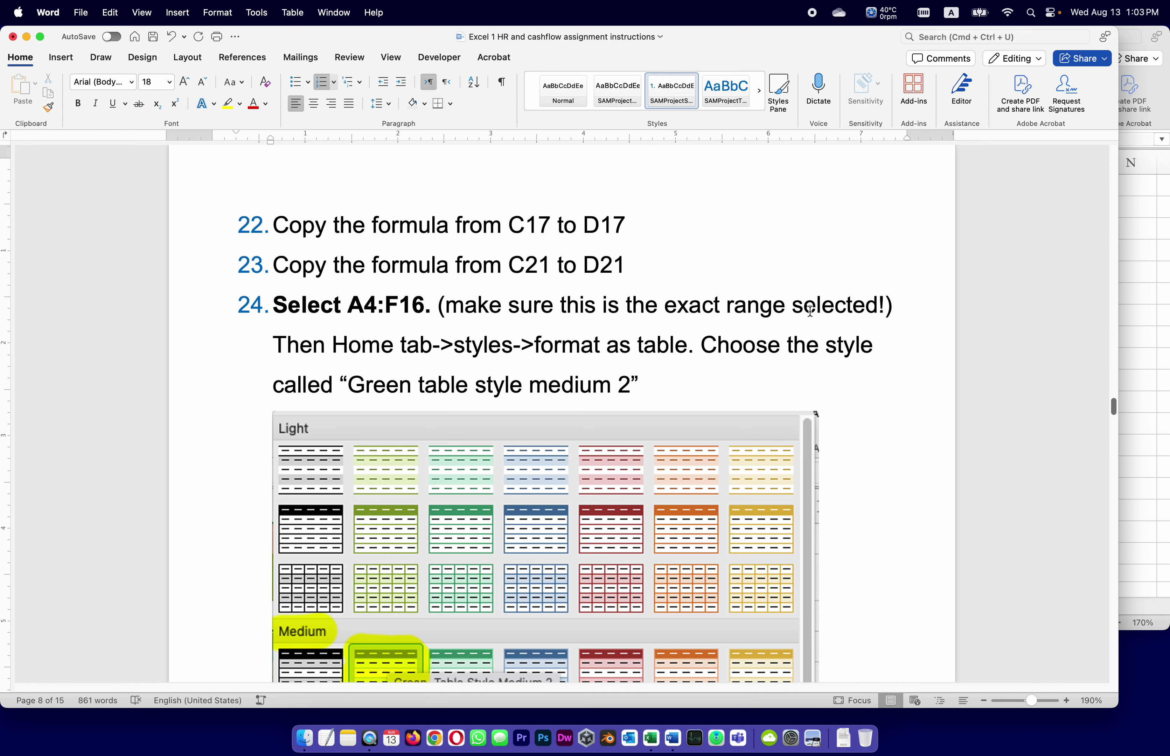
left_click(1137, 249)
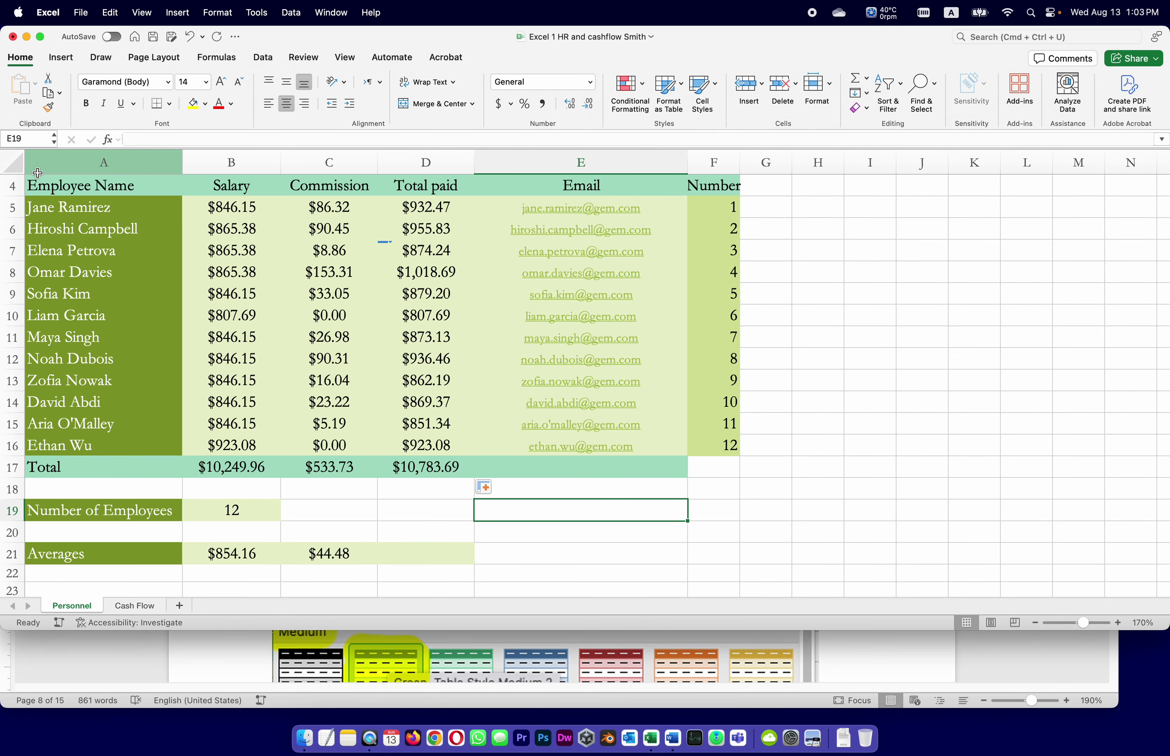
Select A4:F16 from the Employee Name header down, then glance at the Word instructions.
left_click(44, 187)
left_click_drag(44, 187, 714, 441)
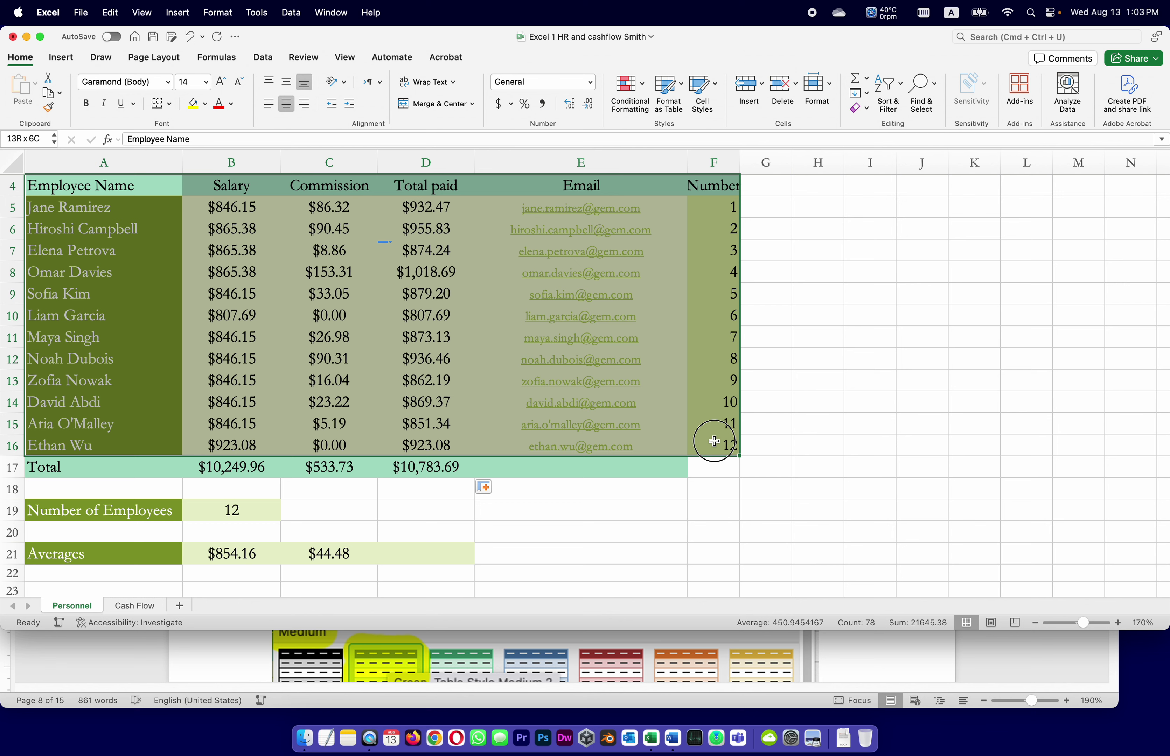
left_click_drag(714, 441, 715, 441)
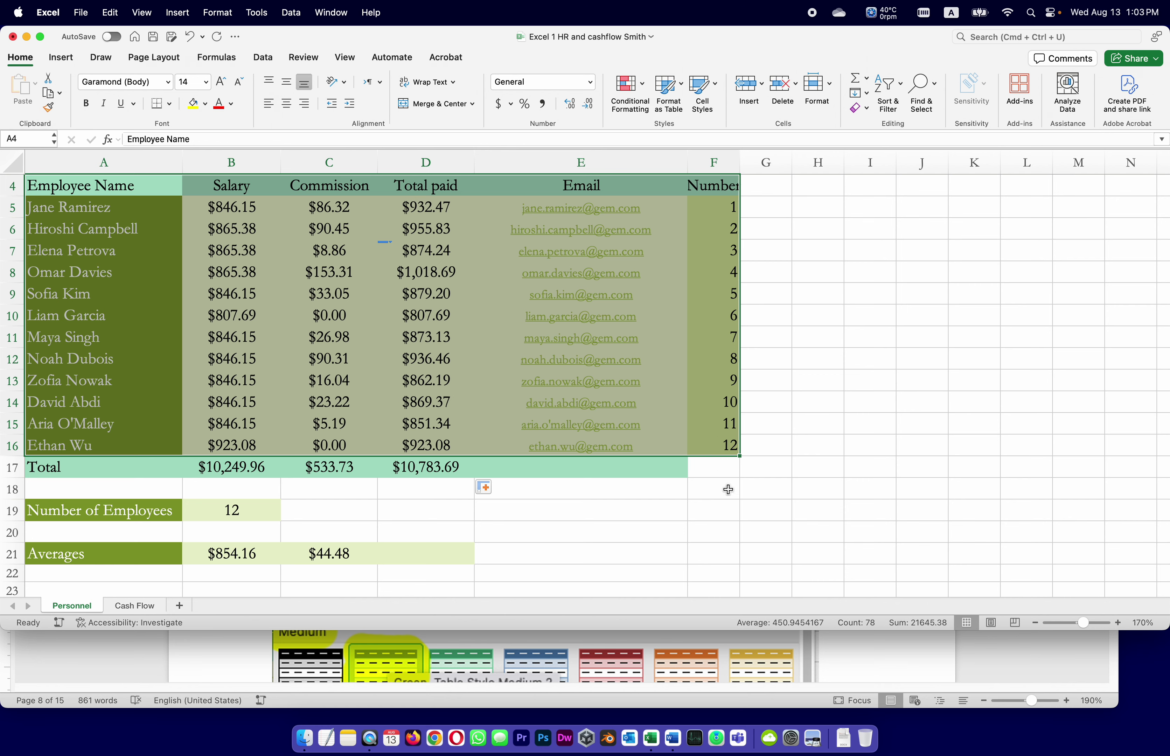
left_click(992, 657)
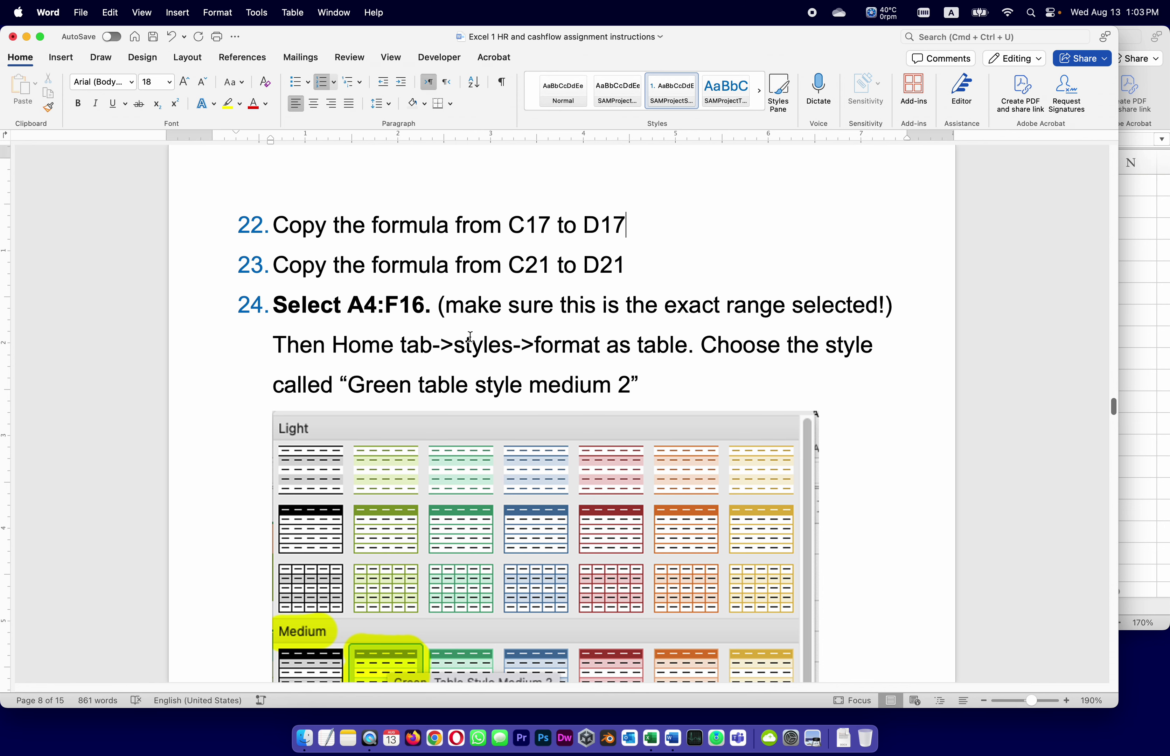
left_click(1152, 241)
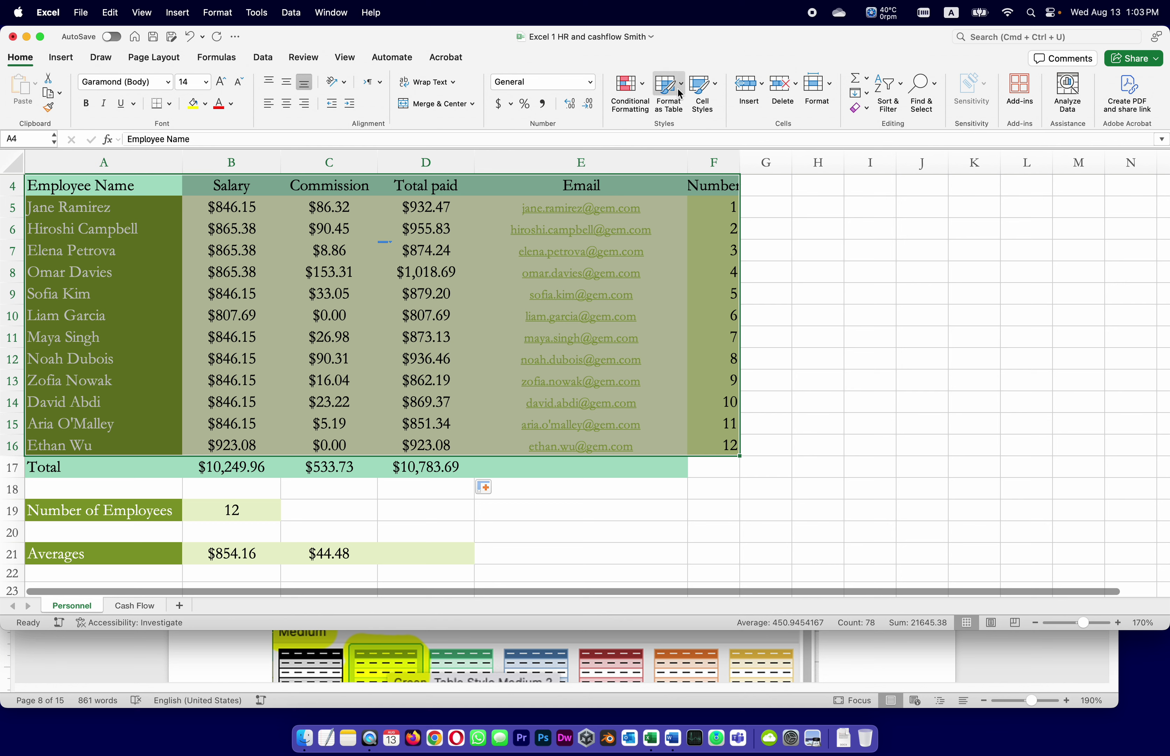
Scroll Word to the Green, Table Style Medium 2 image, then open Excel's Format as Table gallery.
left_click(1030, 660)
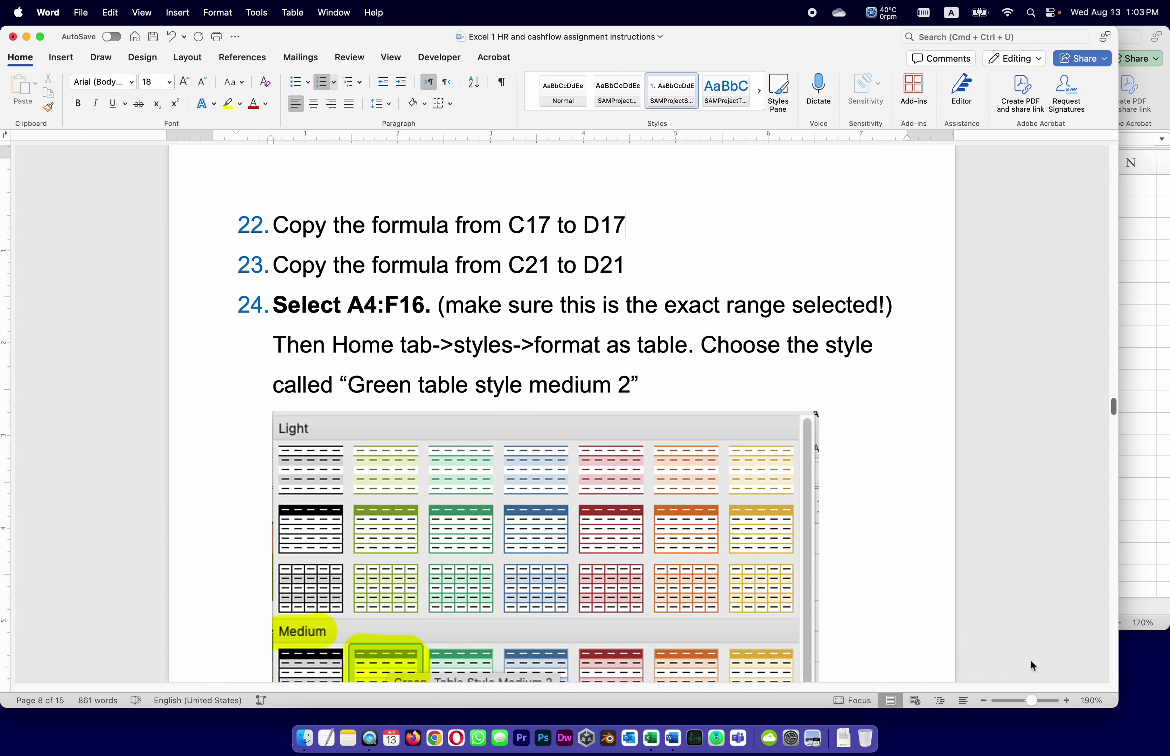
scroll(964, 604, "down", 3)
scroll(960, 587, "down", 2)
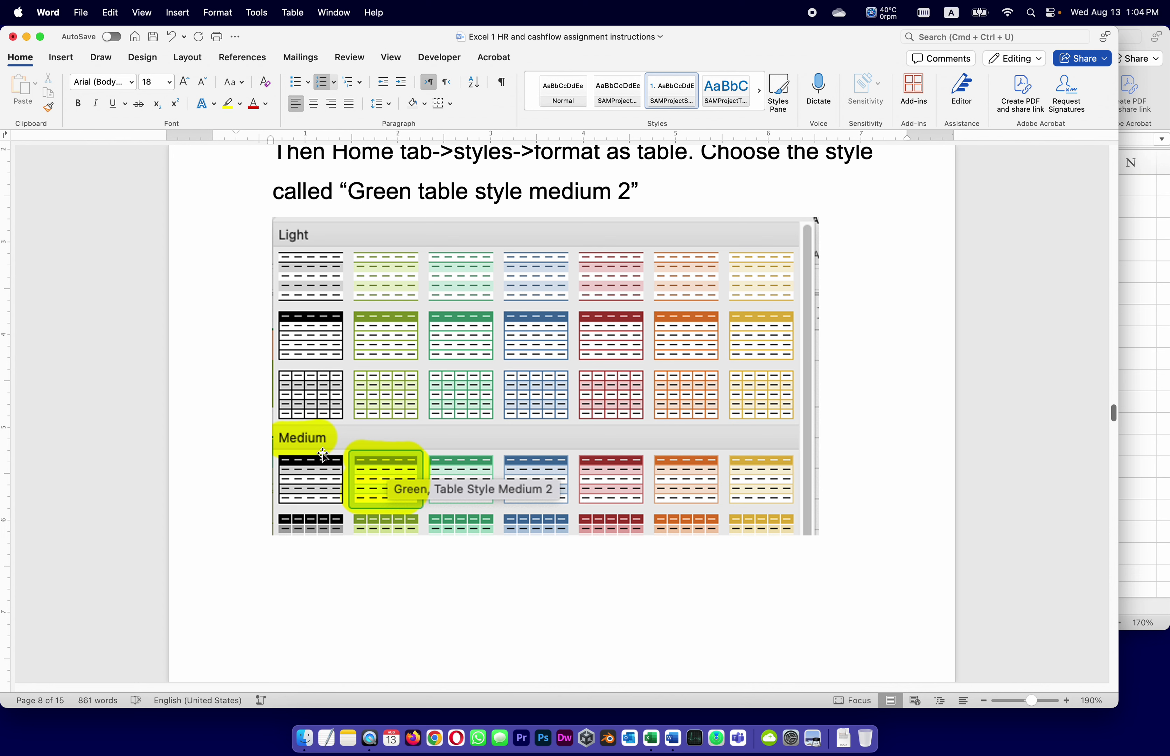
key("super+Tab")
left_click(669, 84)
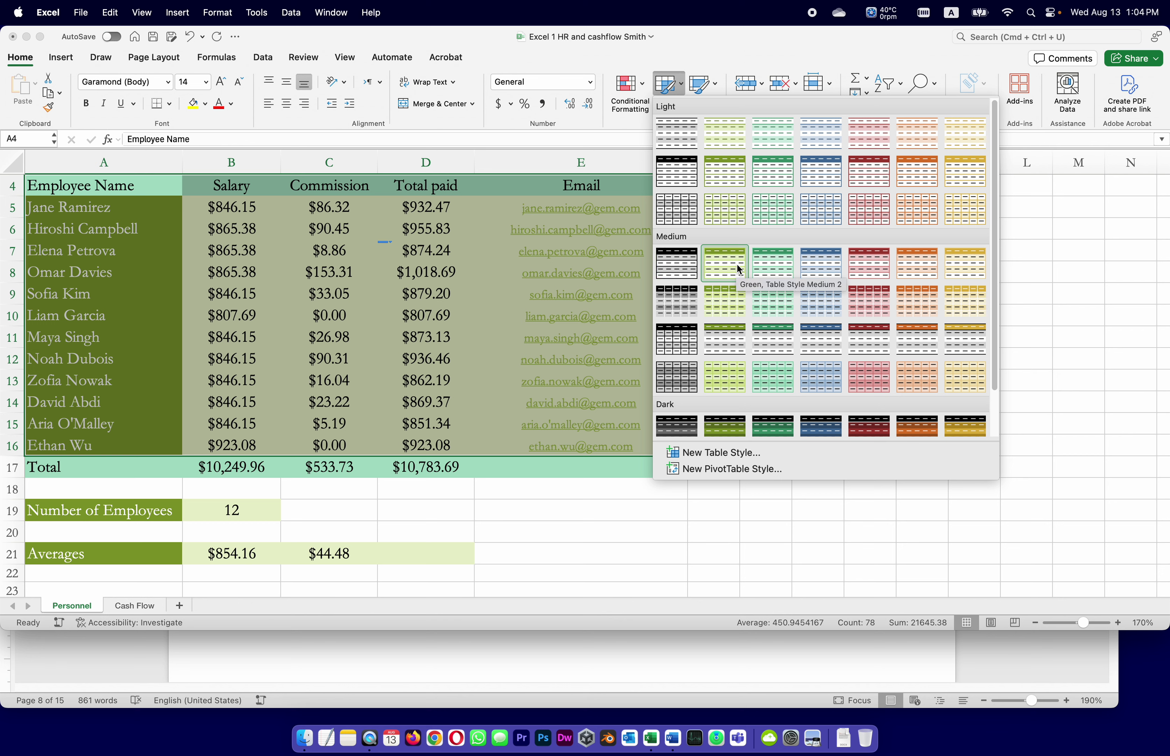
Choose Green, Table Style Medium 2 for A4:F16, then consult the instructions on confirming it.
left_click(739, 270)
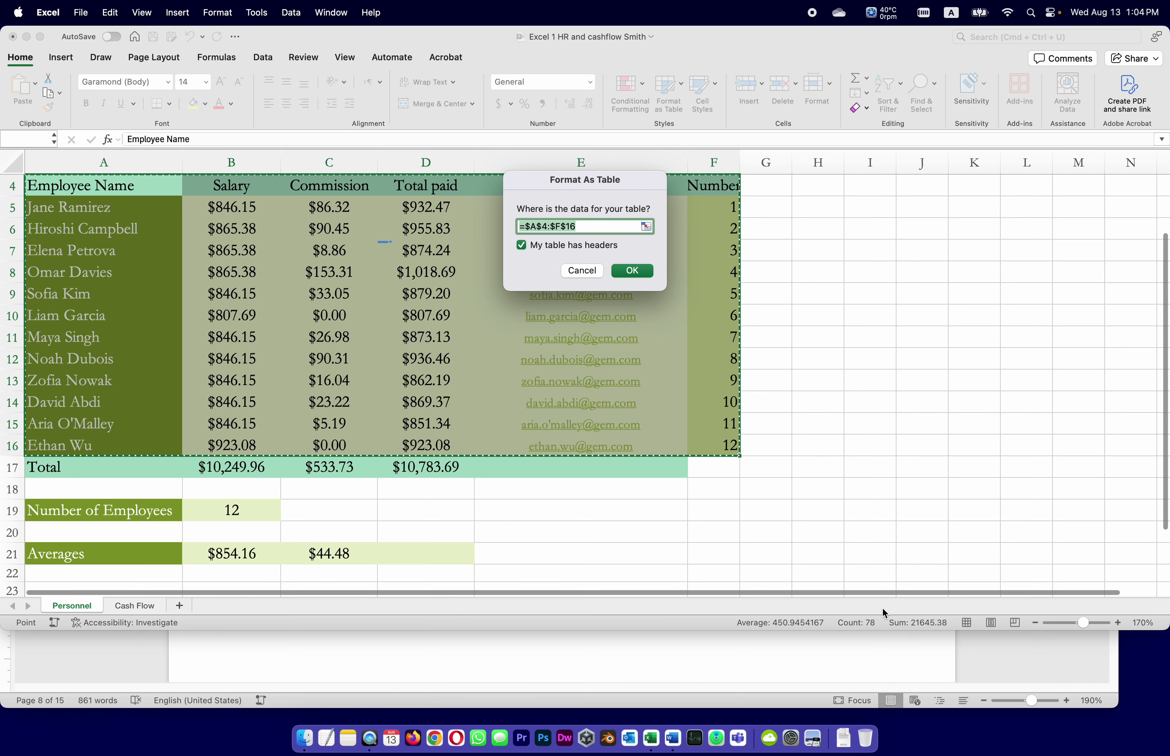
left_click(990, 659)
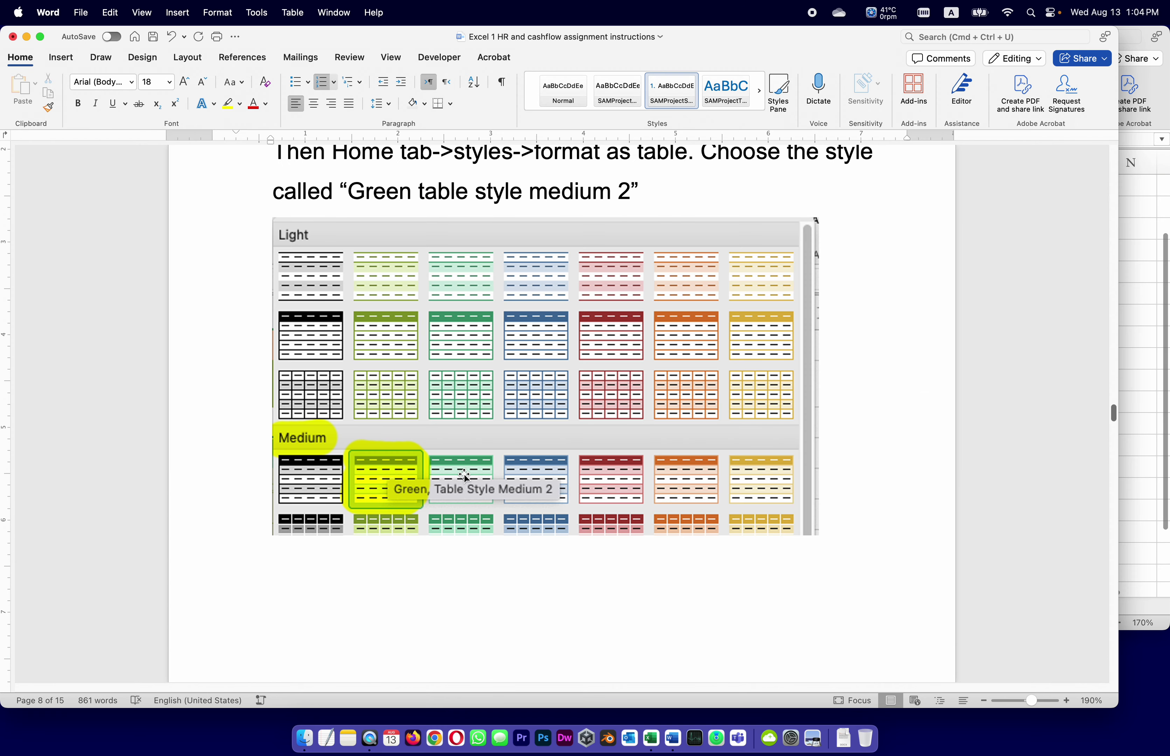
Read step 25 on keeping the range and headers, then return to the Format As Table dialog.
scroll(465, 472, "down", 10)
scroll(465, 478, "down", 3)
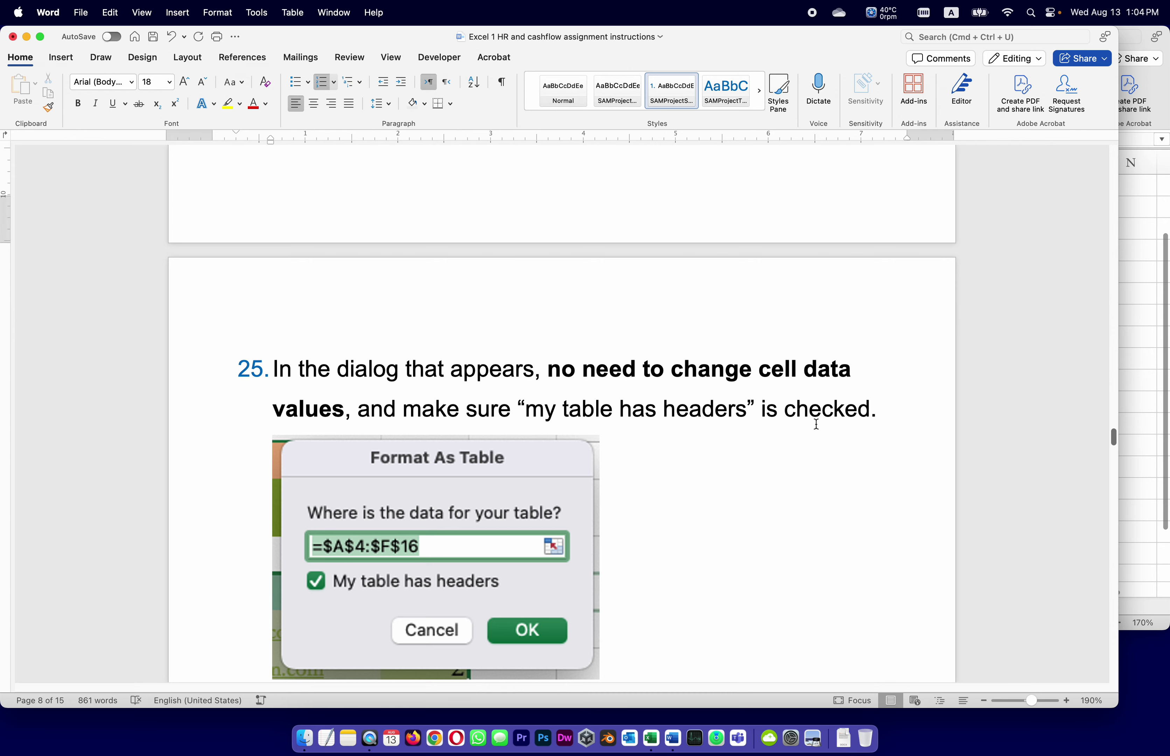
scroll(815, 508, "down", 5)
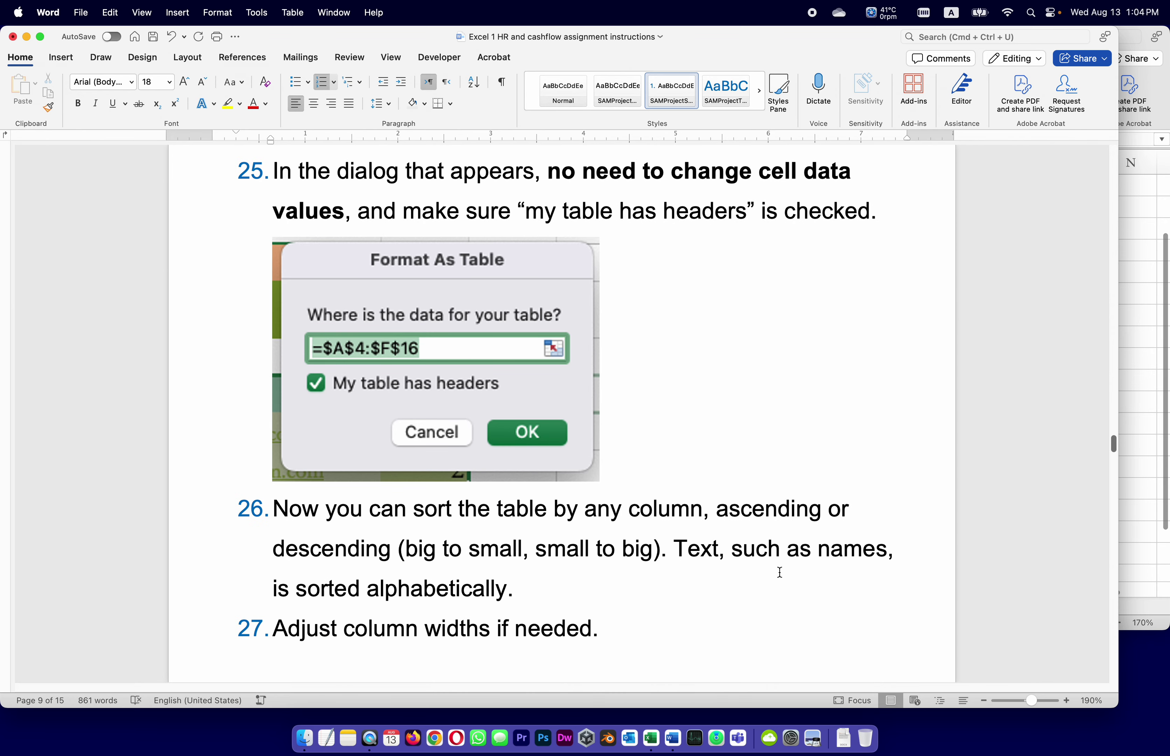
left_click(1144, 476)
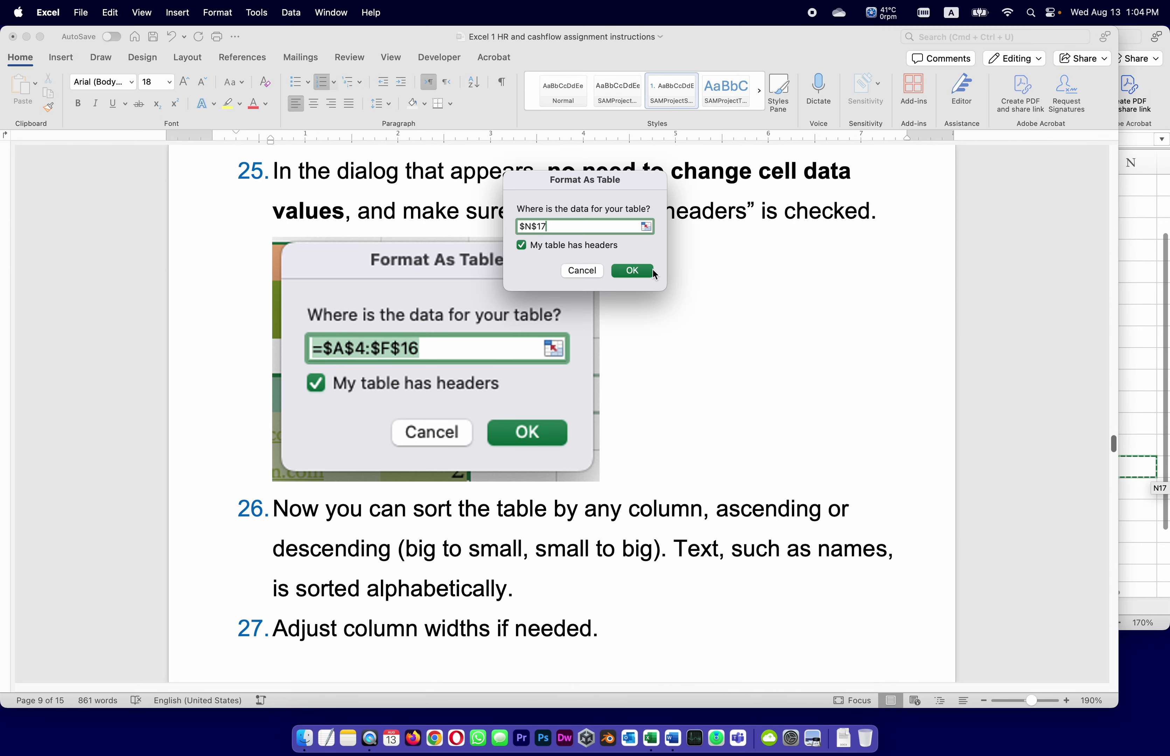
Confirm the pending table, then reselect A4:F16 and apply a medium green table style with headers.
left_click(632, 270)
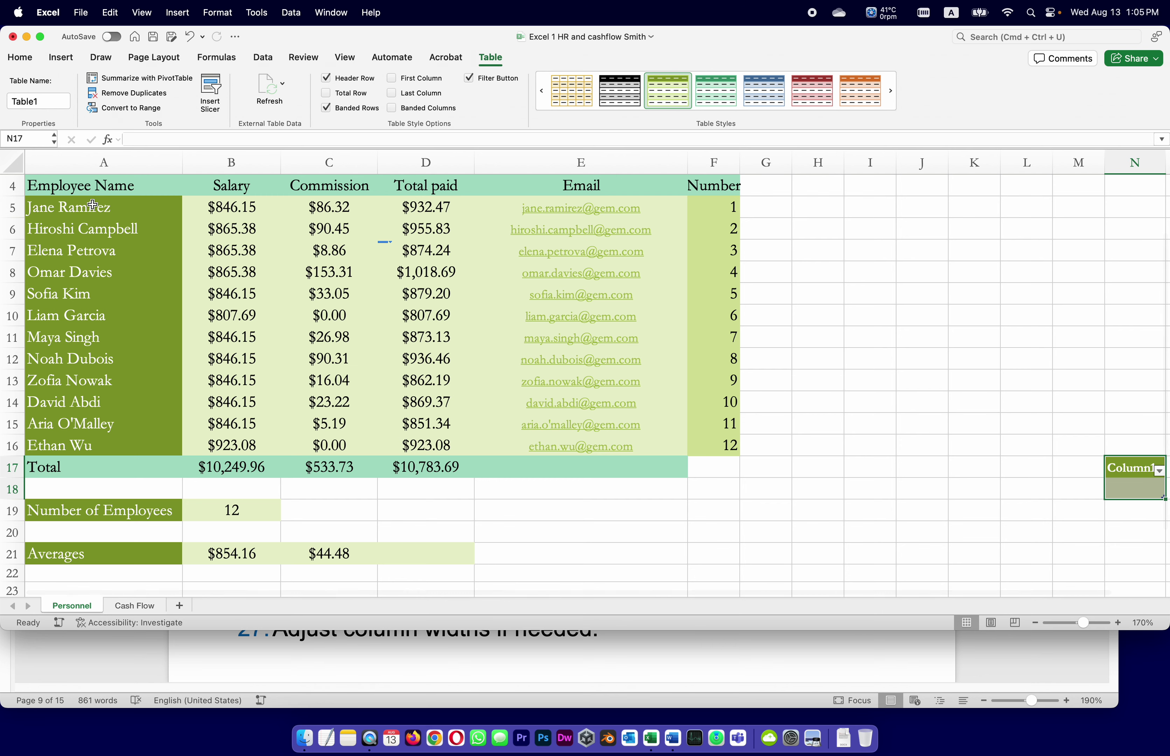
left_click(93, 191)
scroll(279, 293, "up", 3)
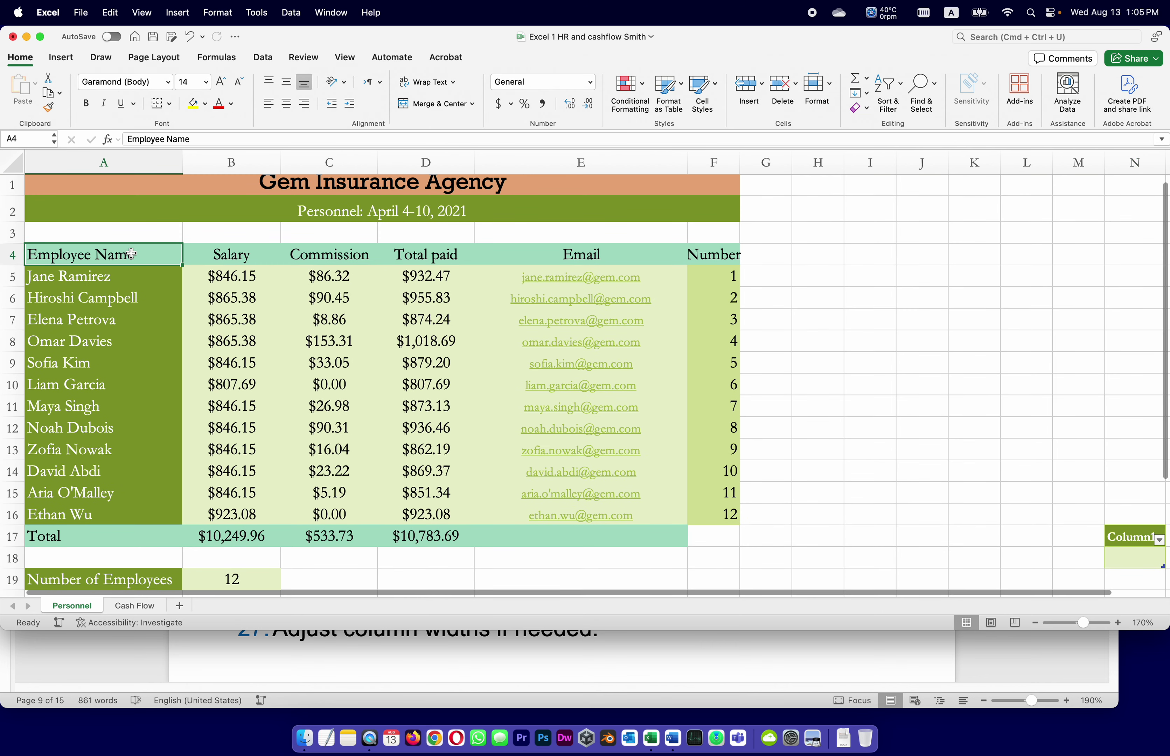
left_click_drag(105, 256, 682, 523)
left_click(669, 89)
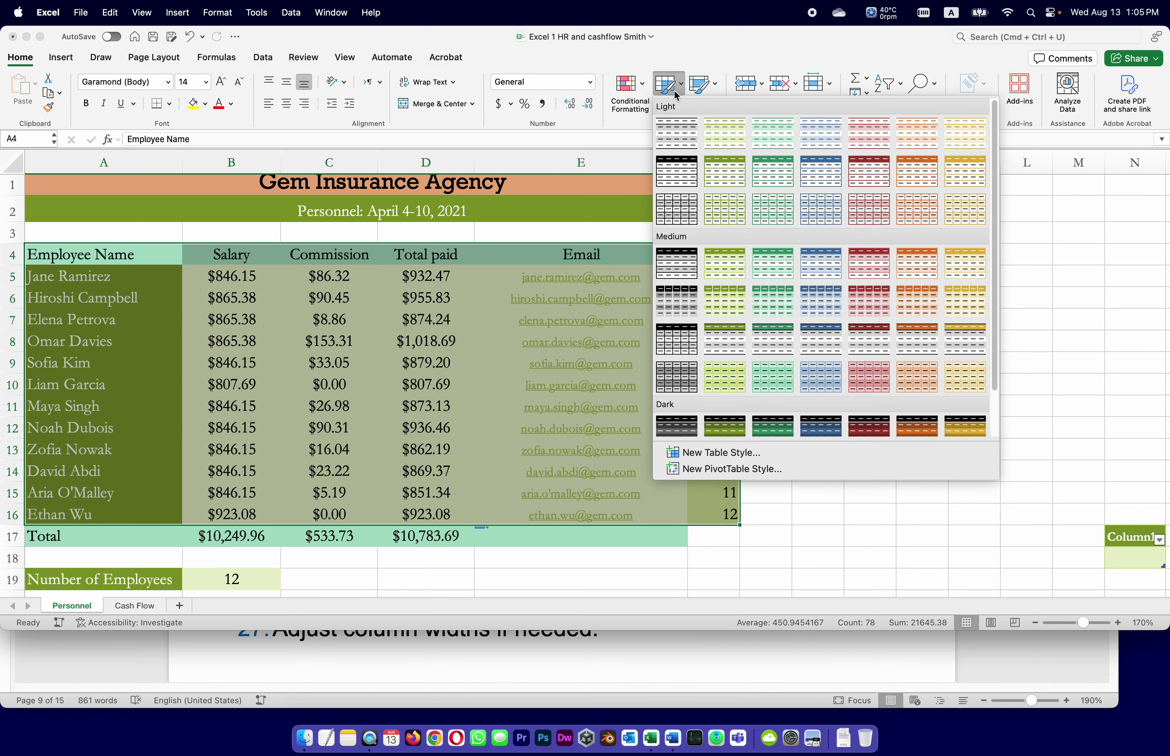
left_click(726, 261)
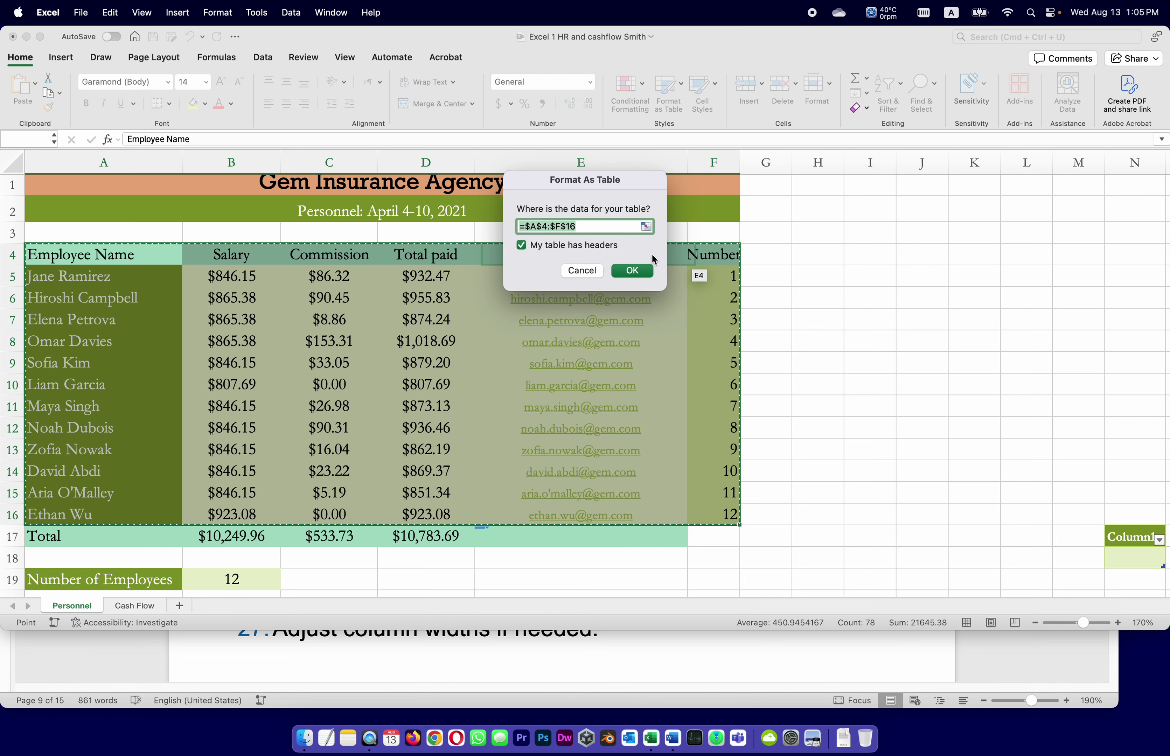
left_click(632, 271)
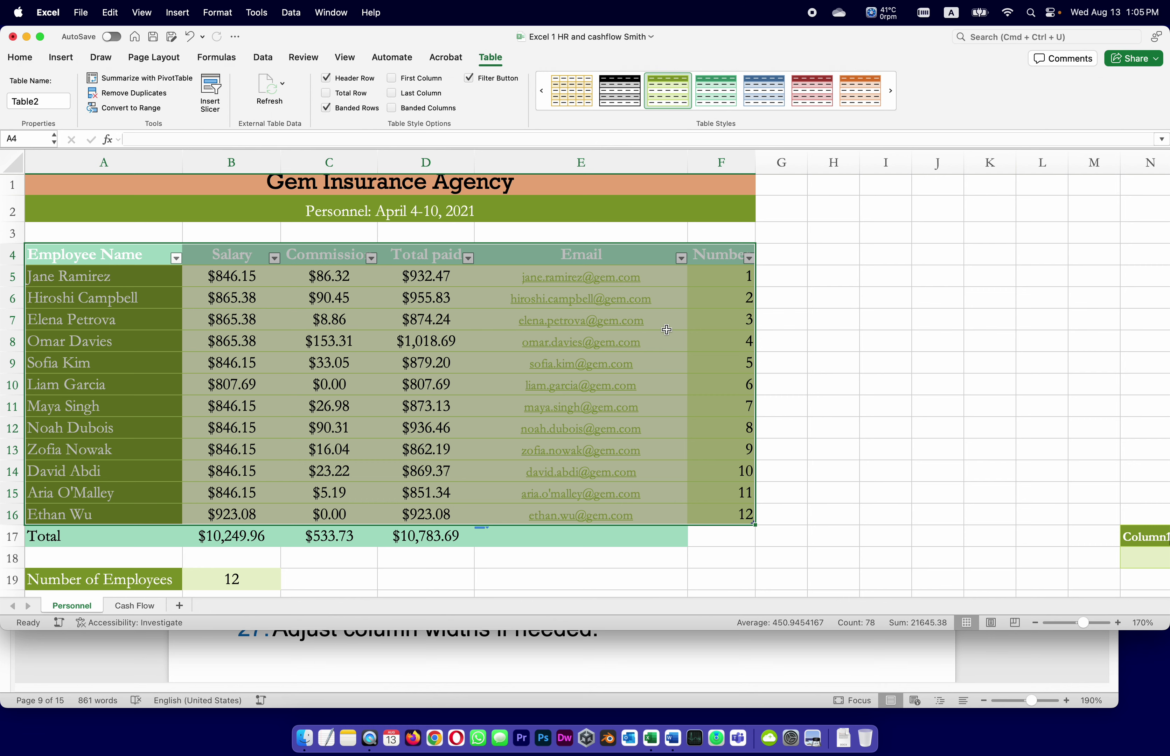
left_click(1083, 556)
scroll(1106, 561, "right", 2)
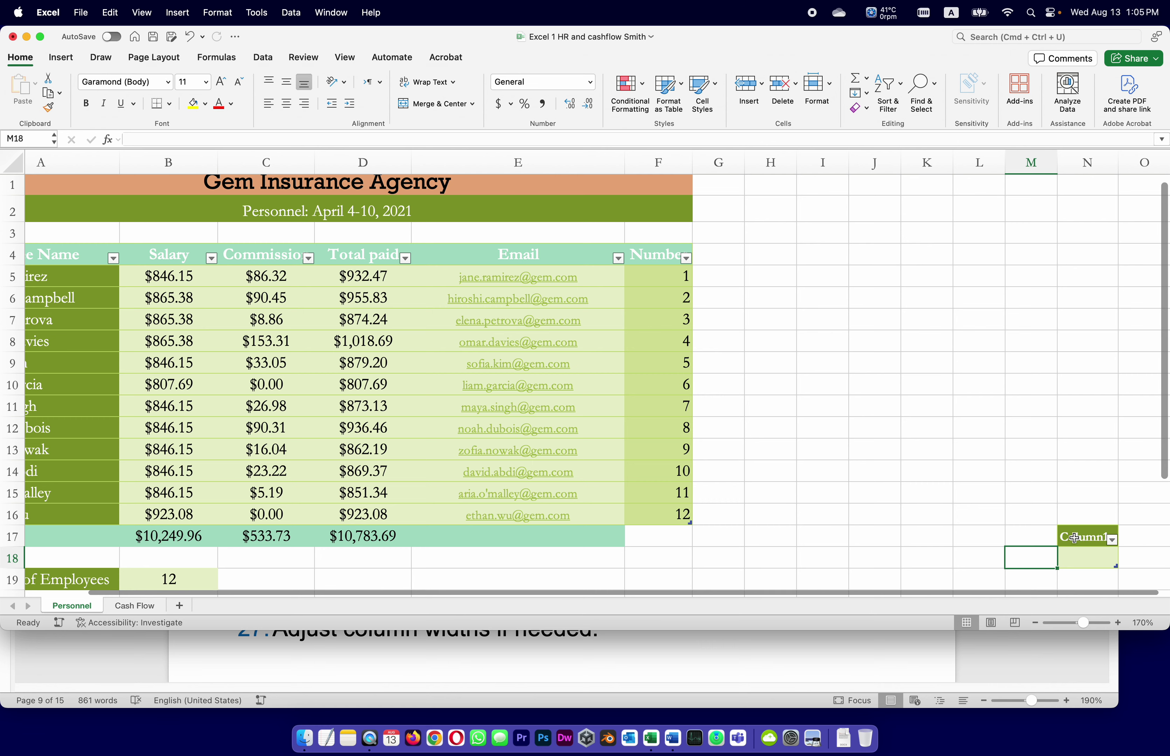
Undo the stray table, reselect A4:F16, and apply Green, Table Style Medium 2 with headers.
key("super+z")
key("super+z")
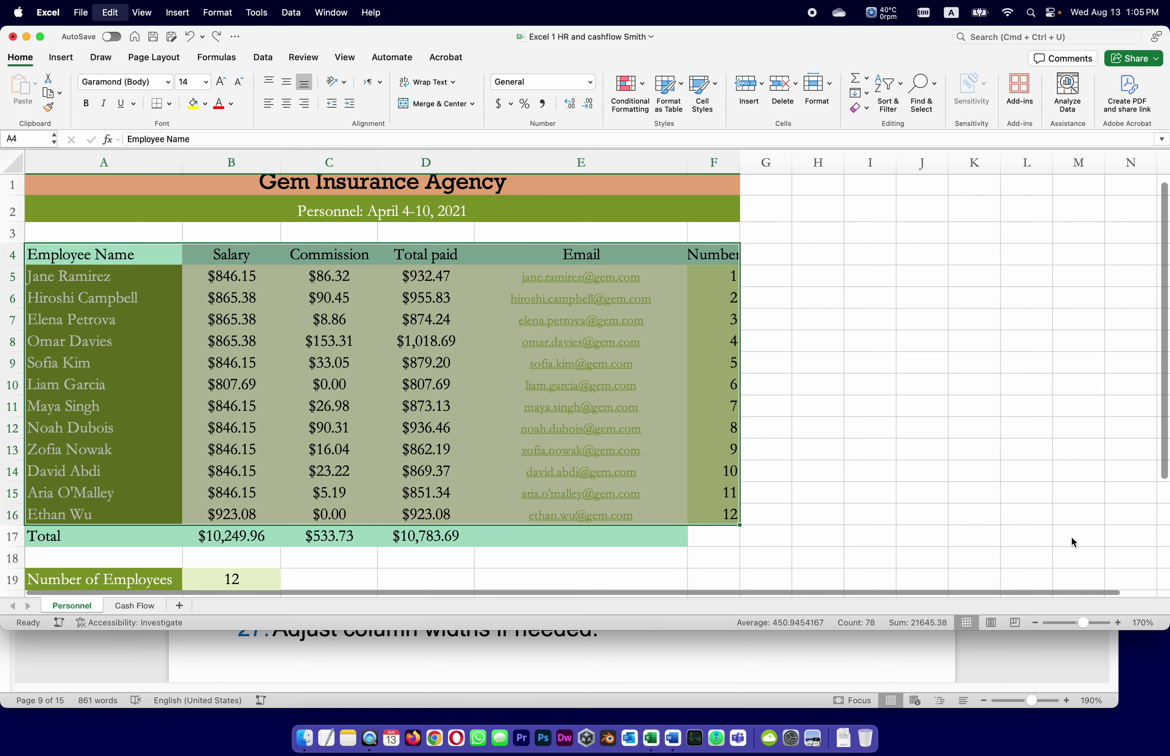
left_click(1036, 492)
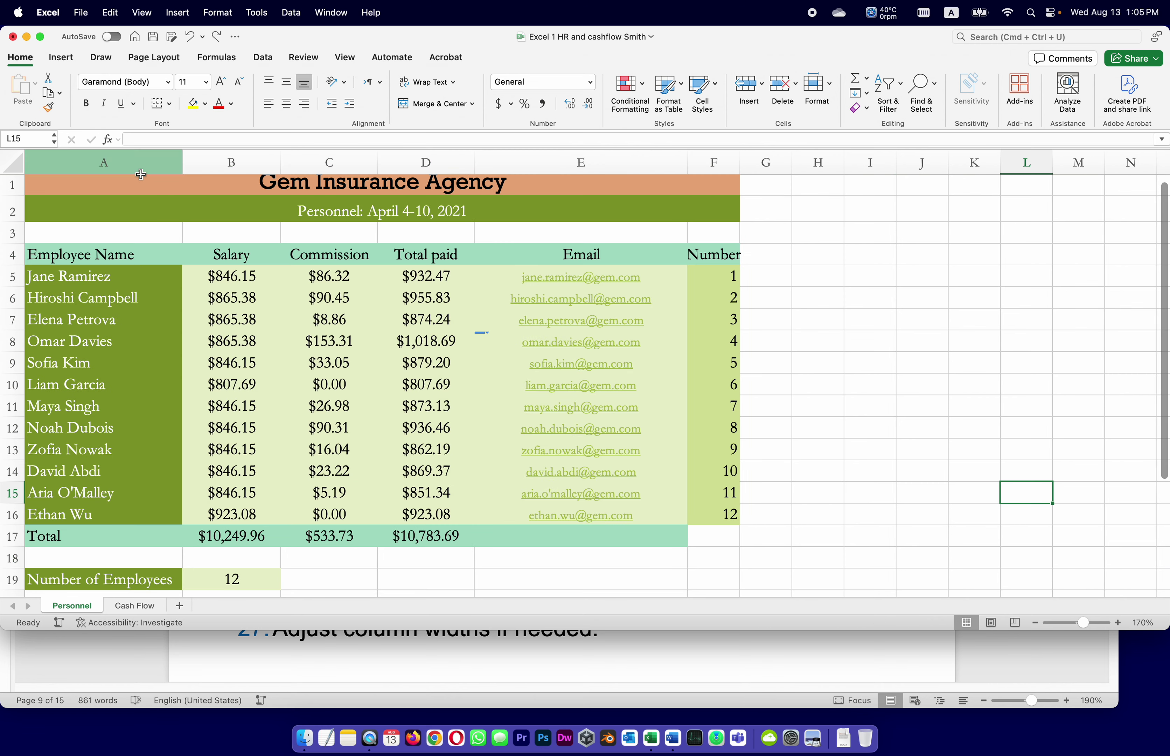
left_click_drag(95, 257, 714, 513)
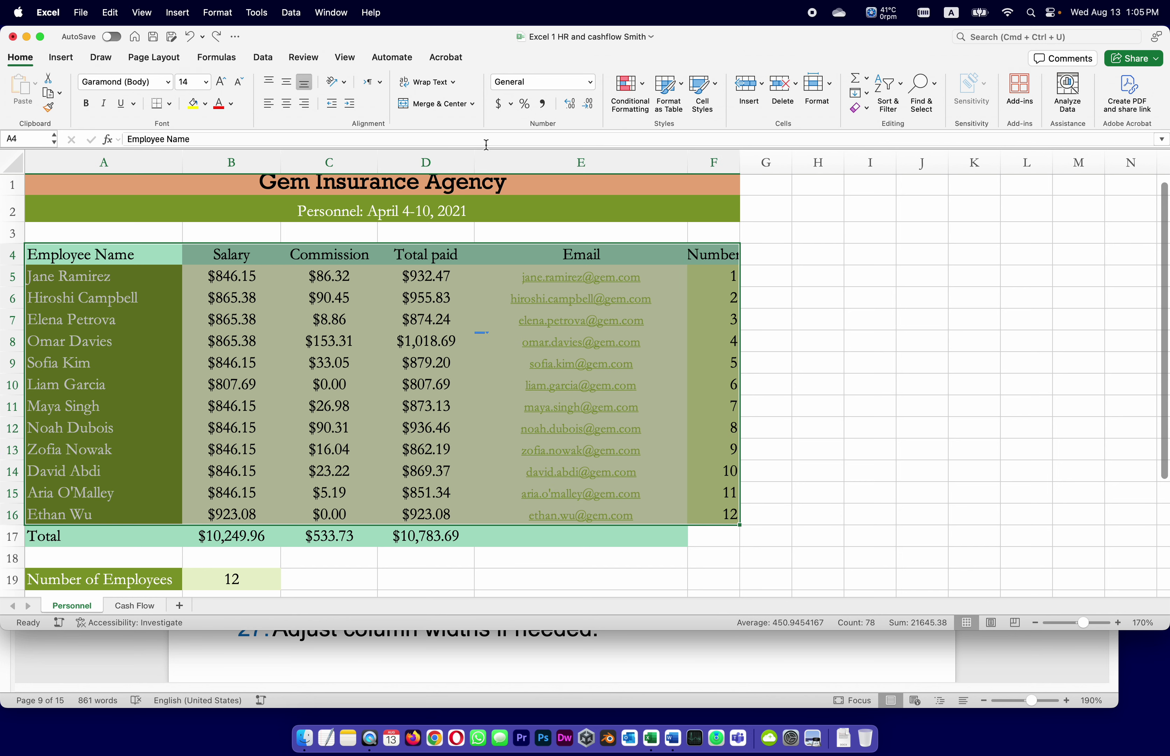
left_click(673, 90)
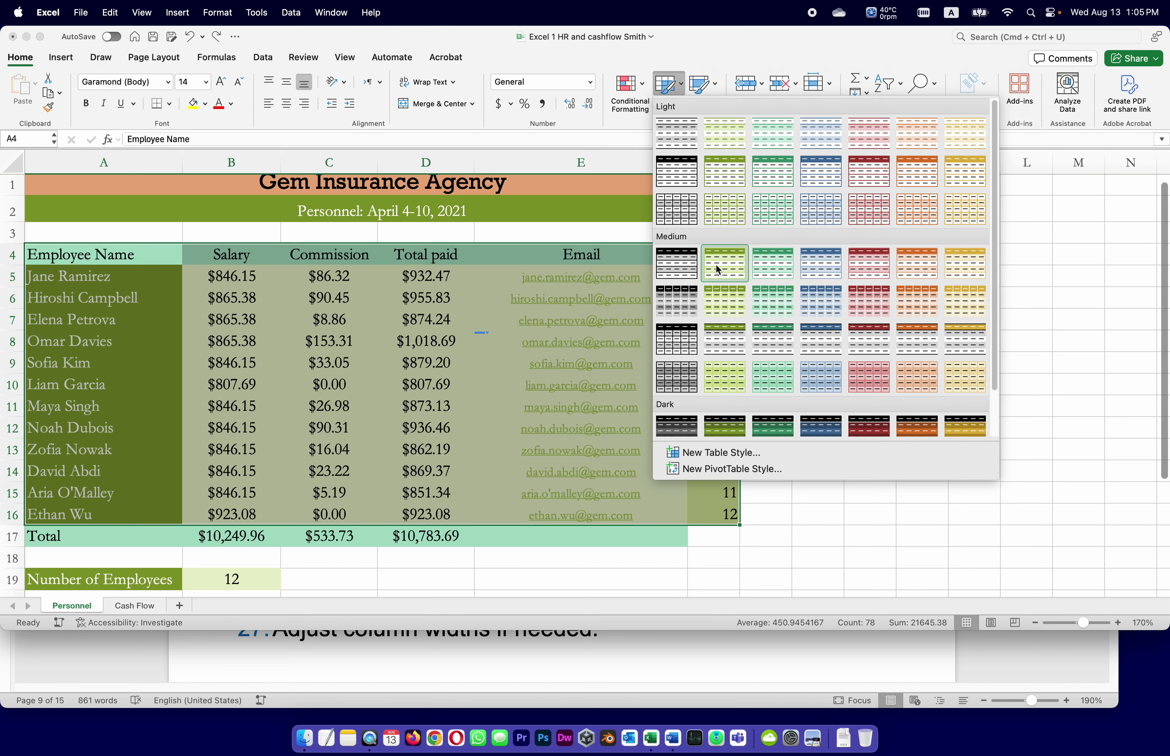
left_click(719, 270)
left_click(629, 270)
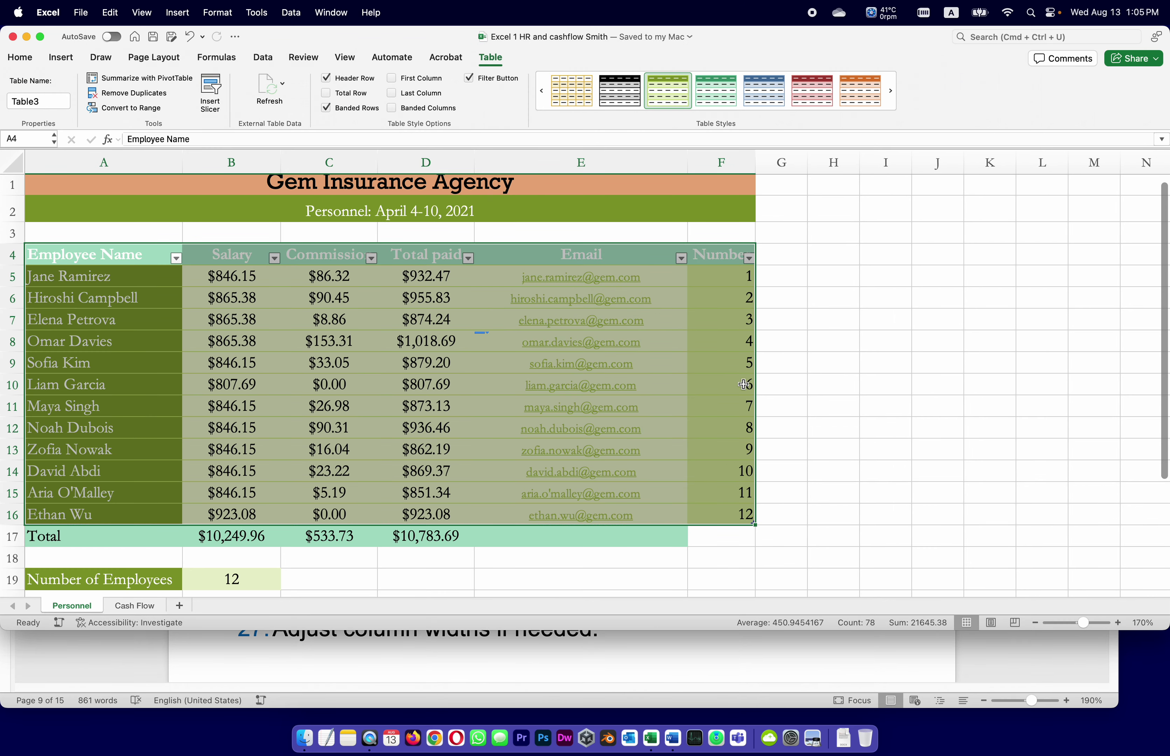
left_click(777, 659)
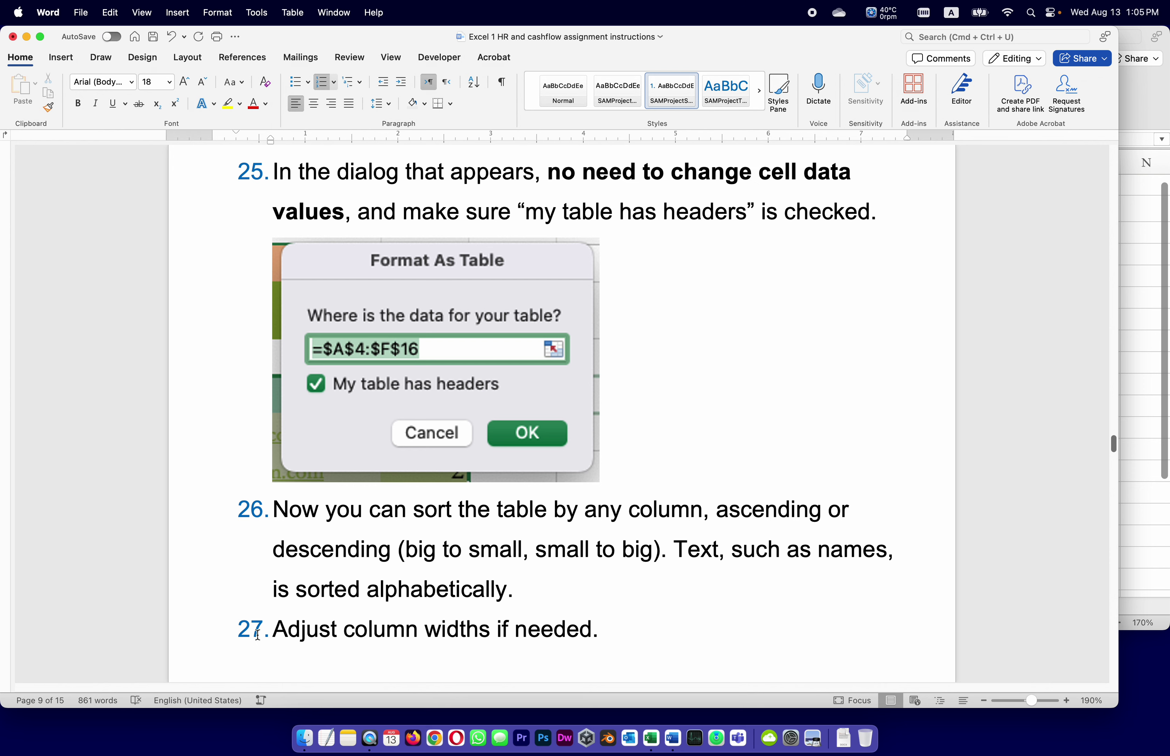
left_click(1162, 418)
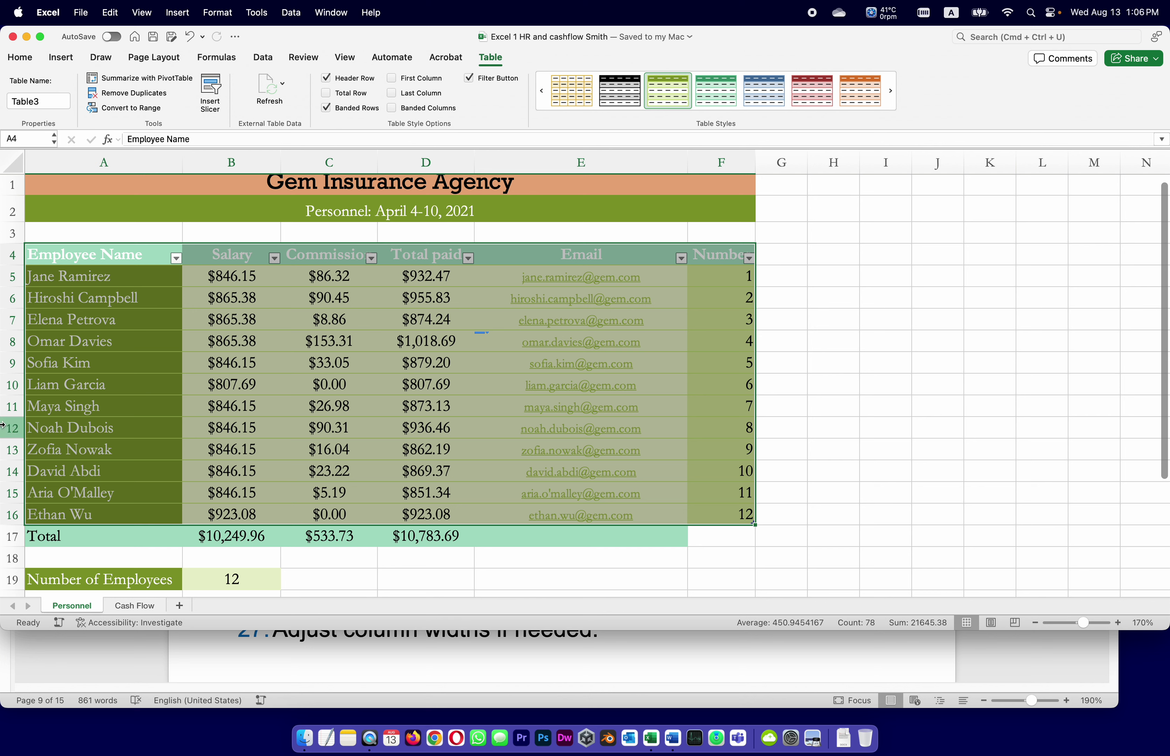
left_click(908, 305)
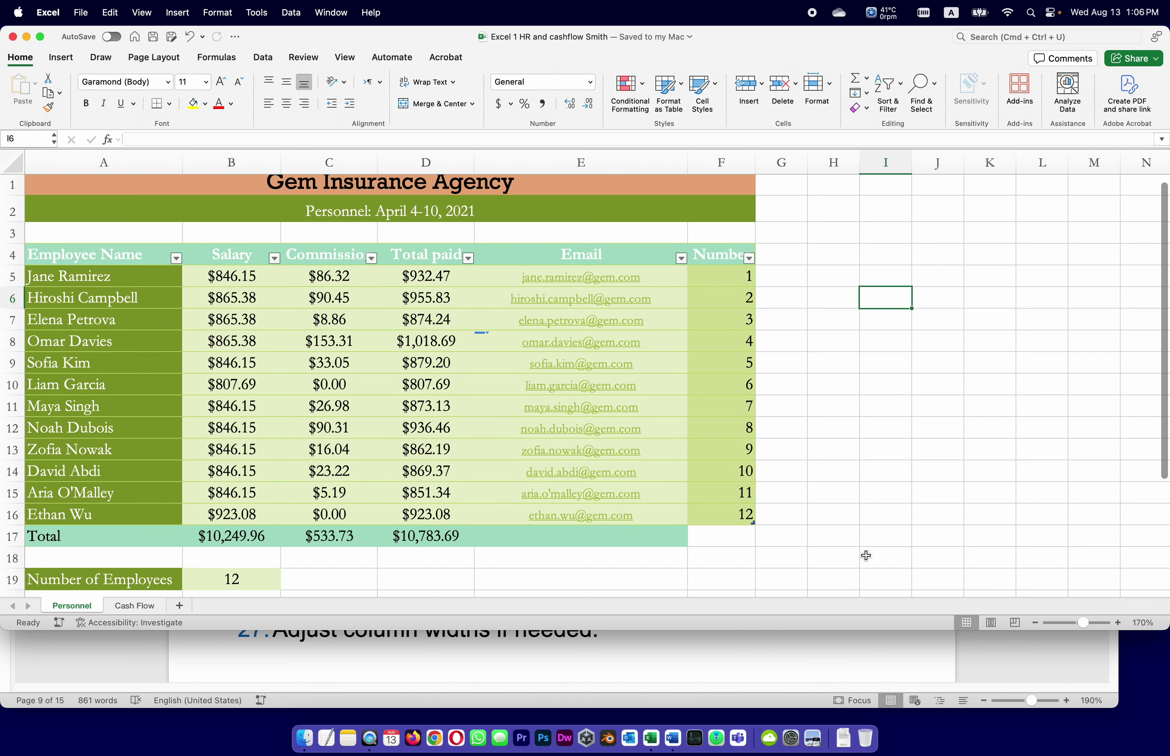
Sort the personnel table by Commission, highest first.
left_click(372, 257)
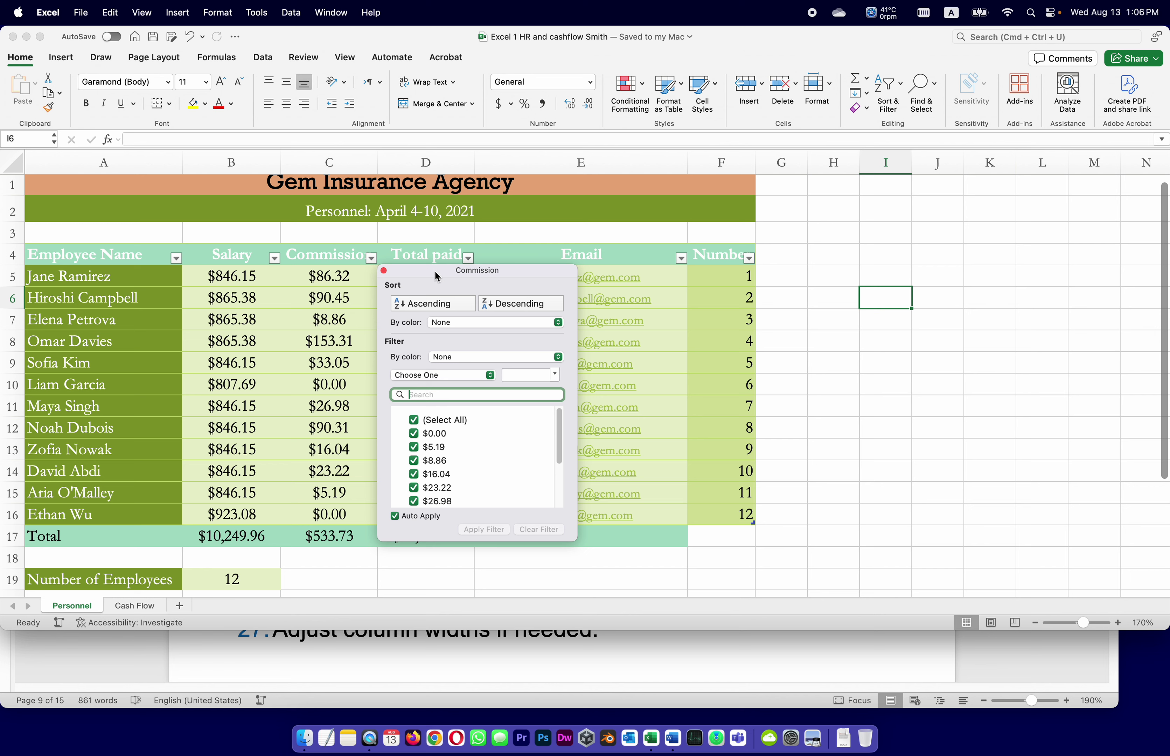
left_click(513, 306)
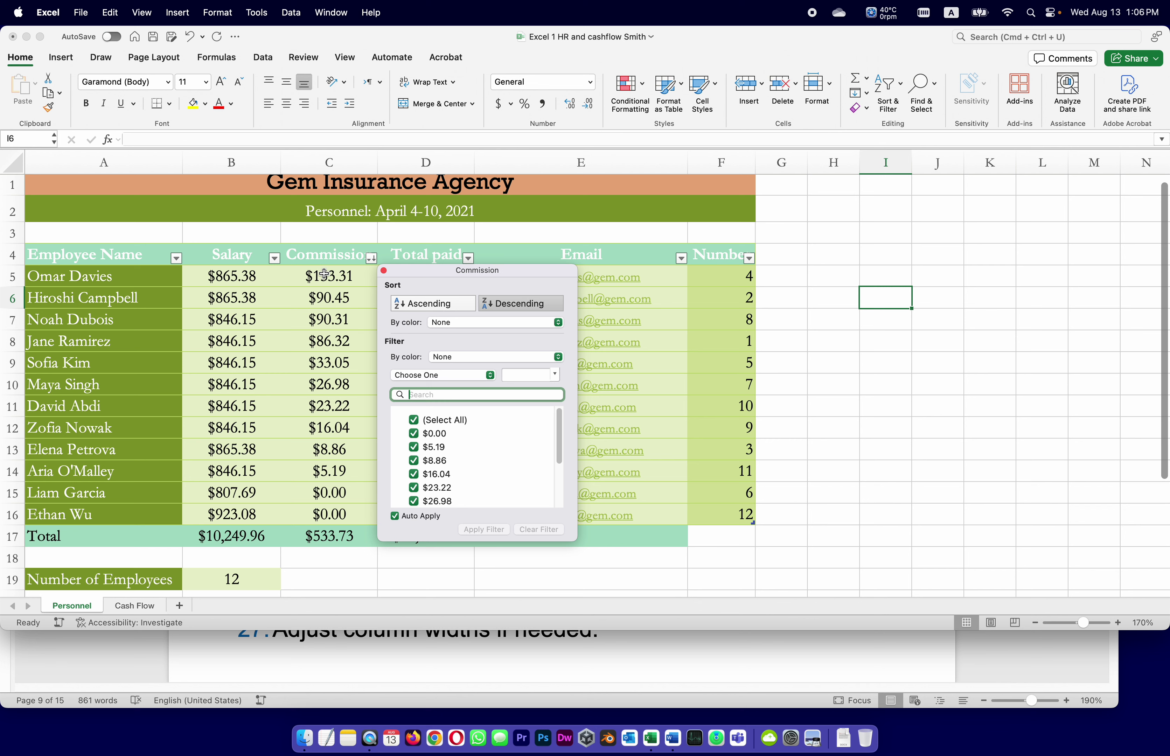
left_click(383, 271)
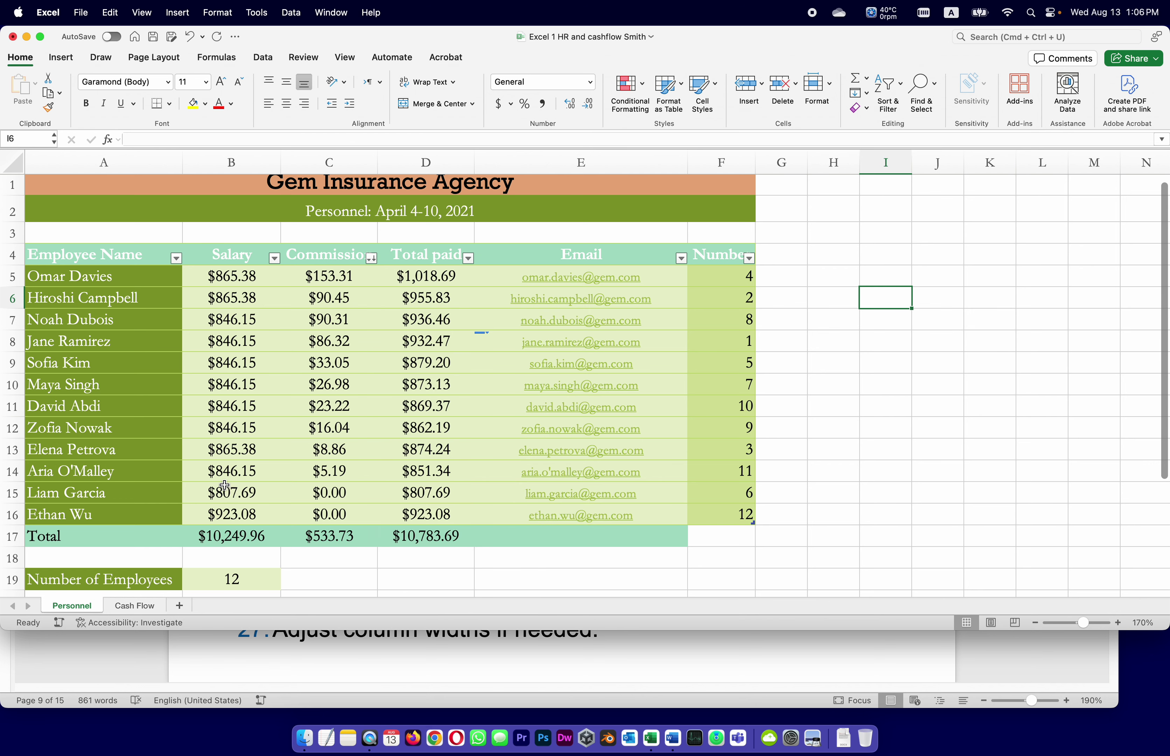
Sort the personnel table by Employee Name, A to Z.
left_click(176, 258)
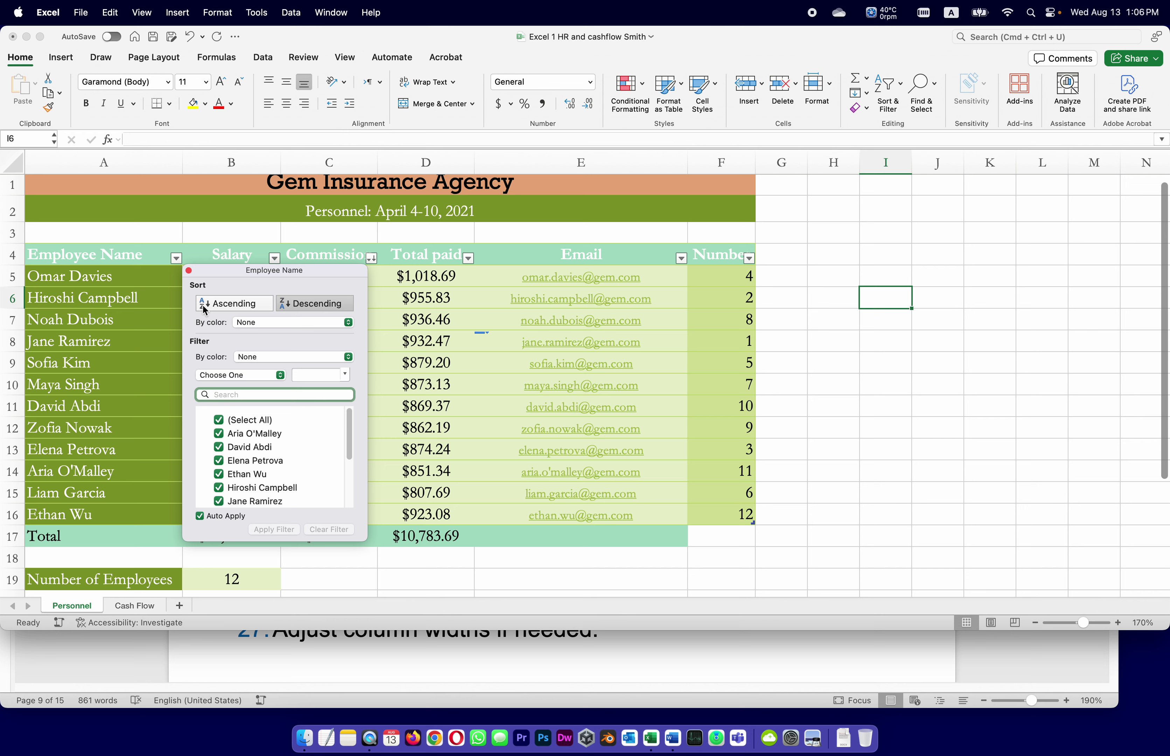
left_click(210, 304)
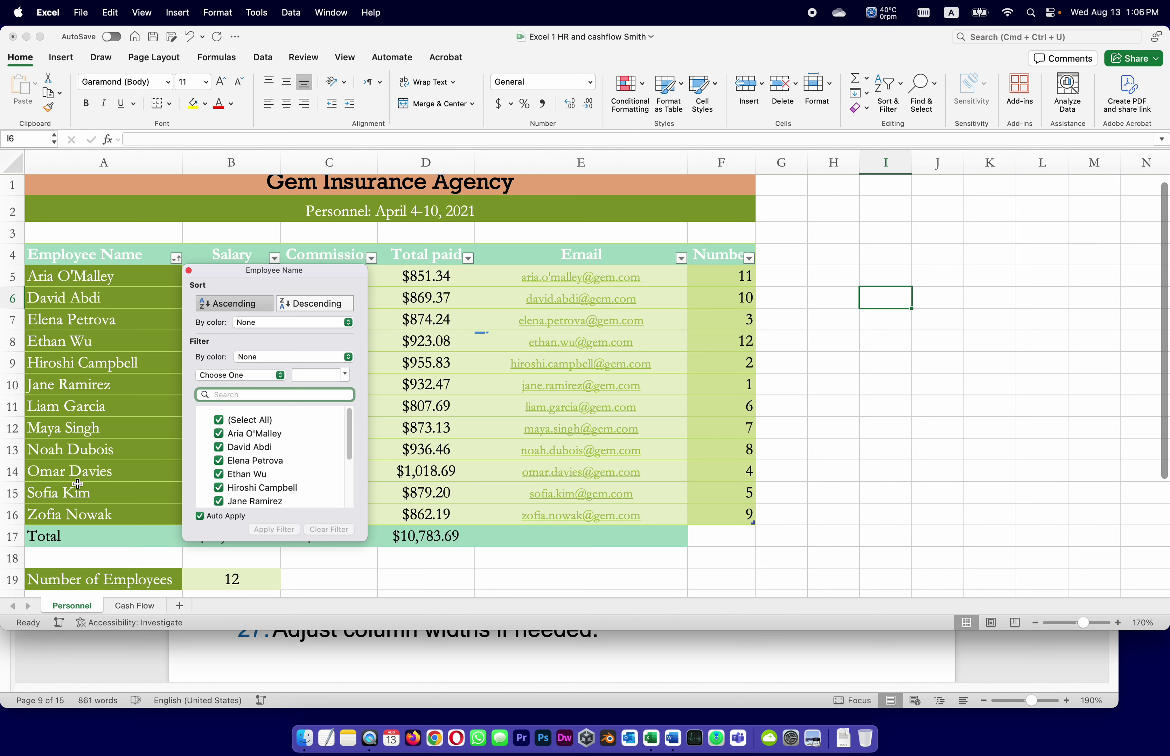
left_click(304, 256)
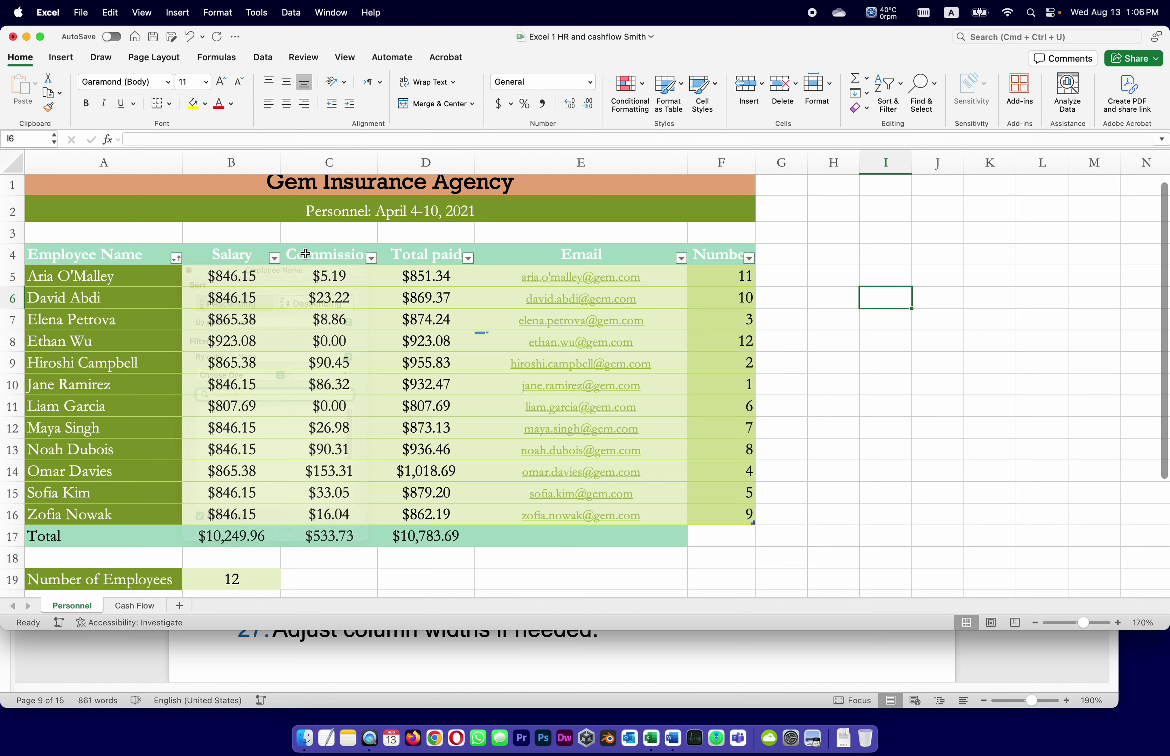
Sort the personnel table by Salary, lowest first.
left_click(372, 257)
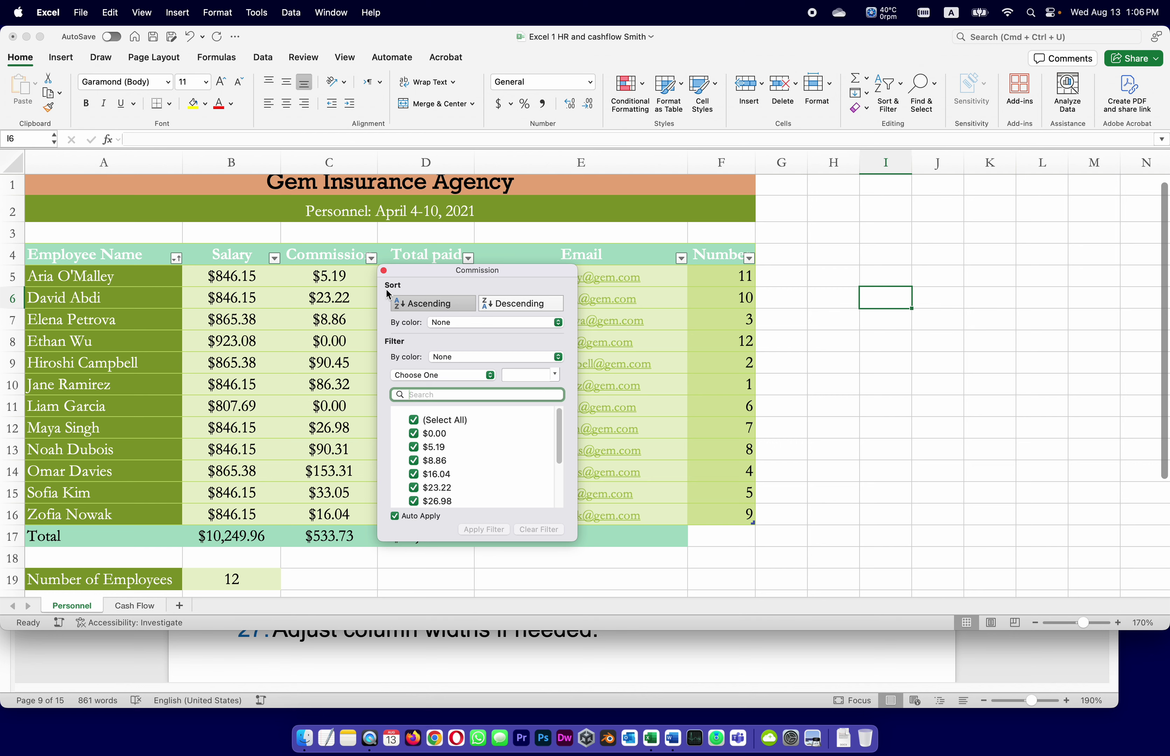
left_click(313, 238)
left_click(274, 258)
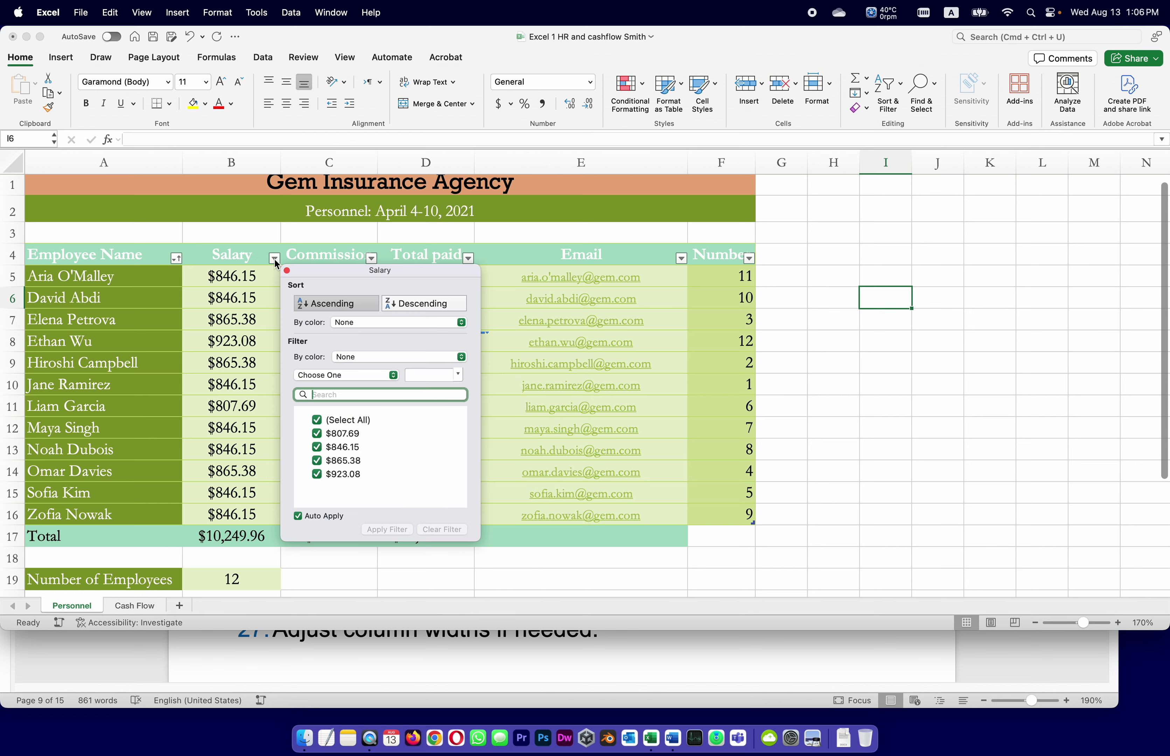
left_click(312, 304)
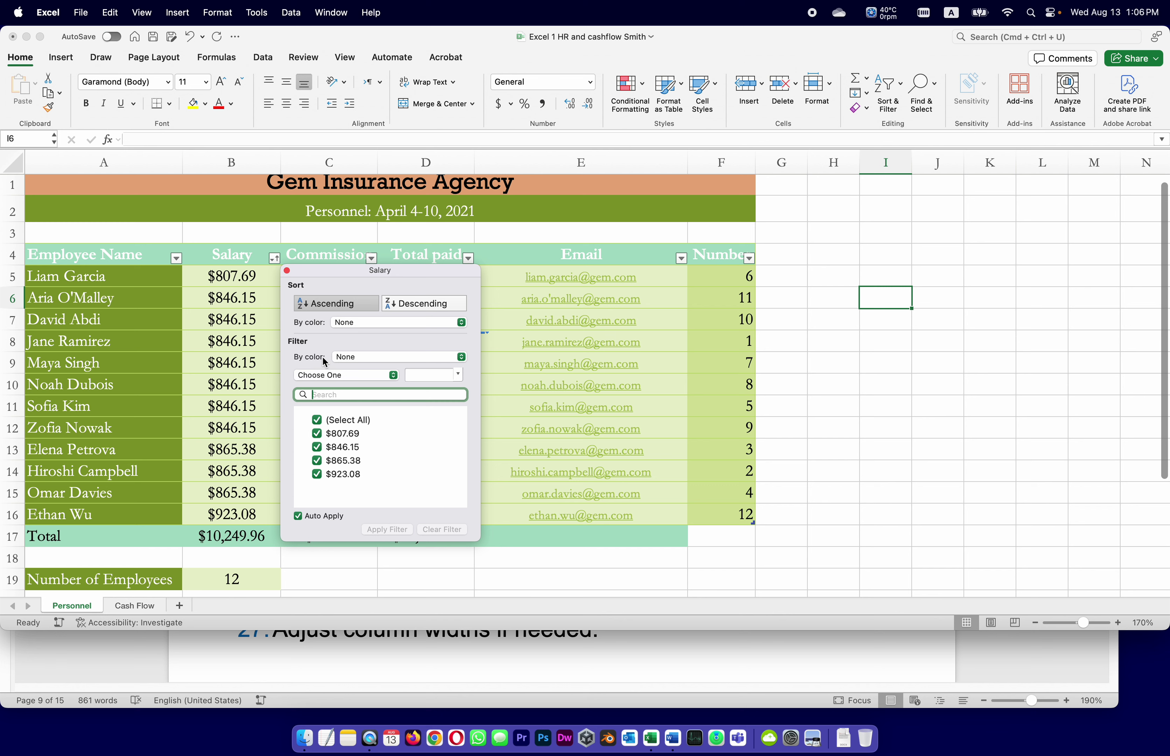
left_click(286, 270)
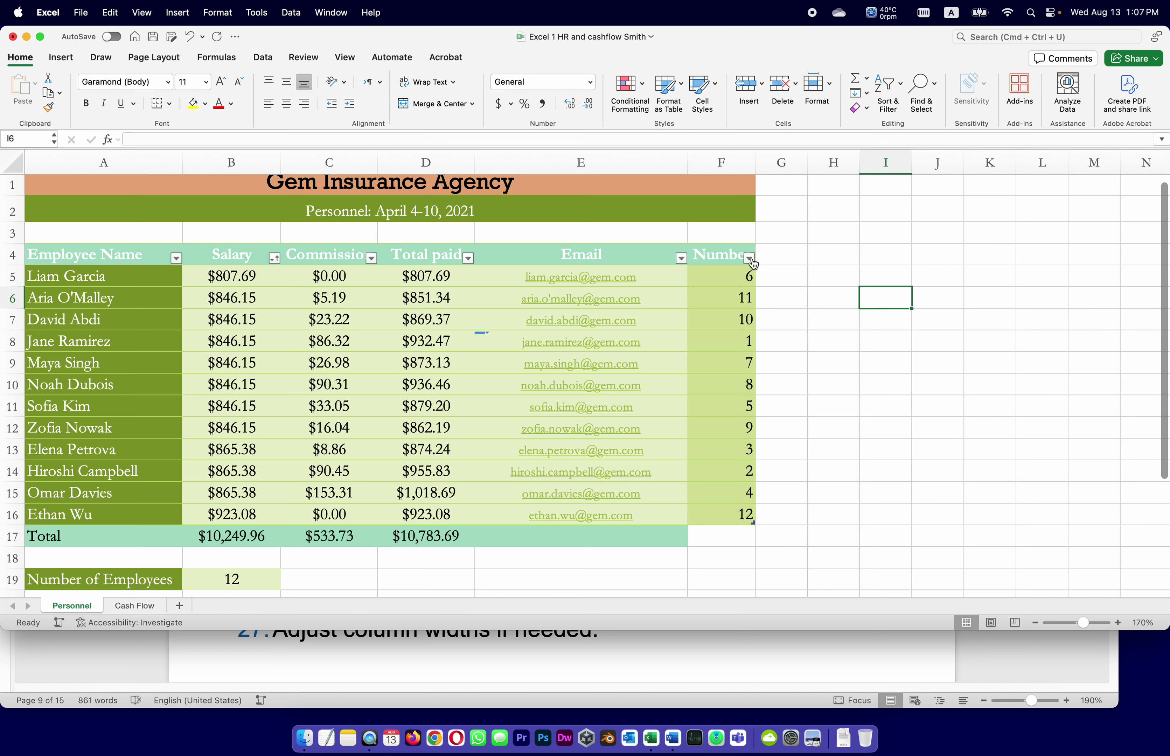
Sort the table by Number from 1 to 12 and save the workbook.
left_click(749, 258)
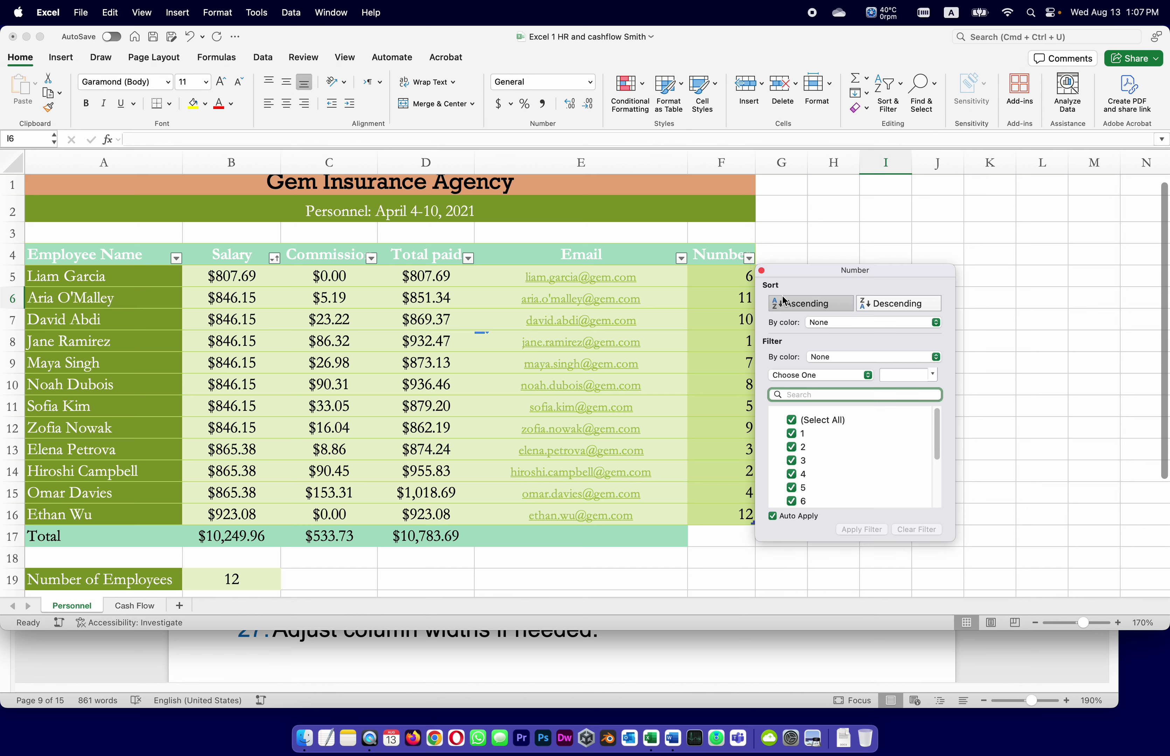
left_click(793, 306)
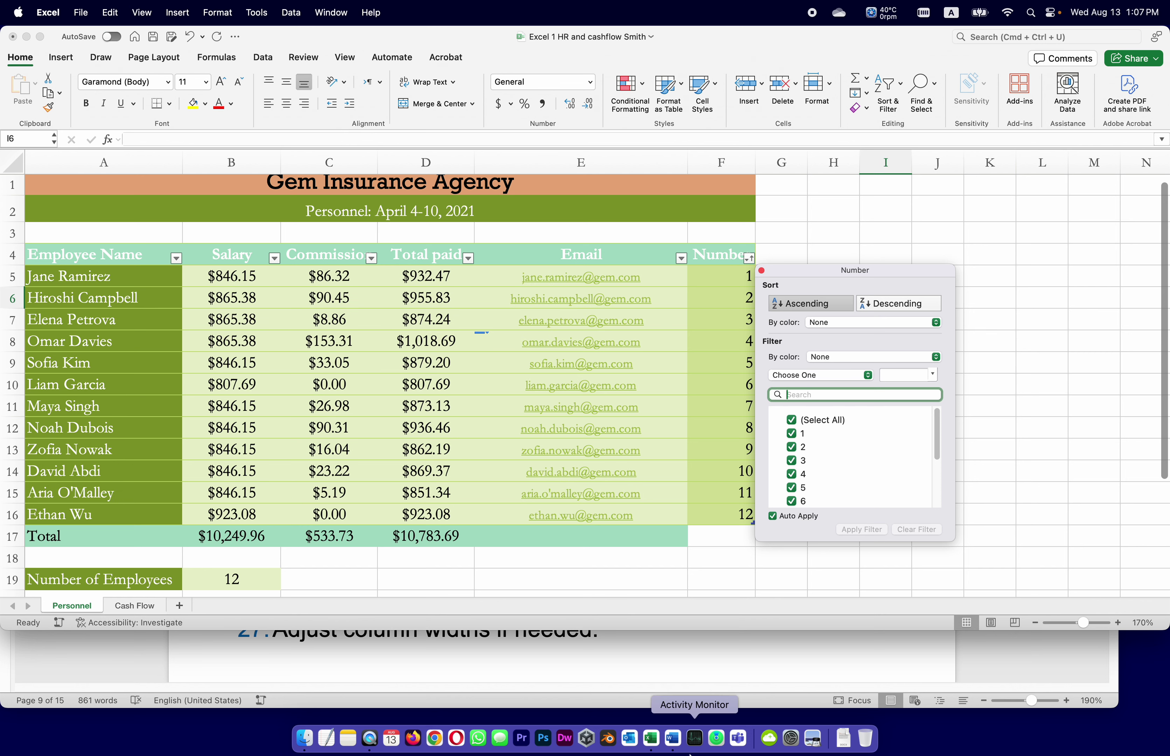
left_click(761, 271)
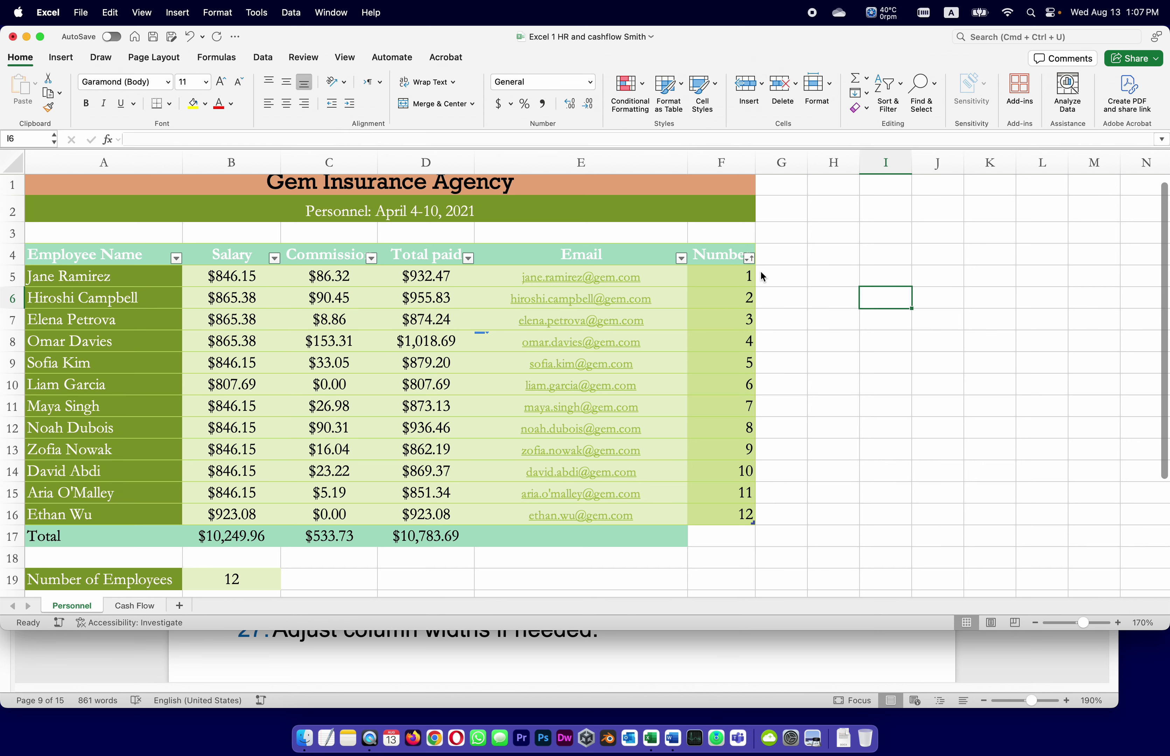
left_click(843, 408)
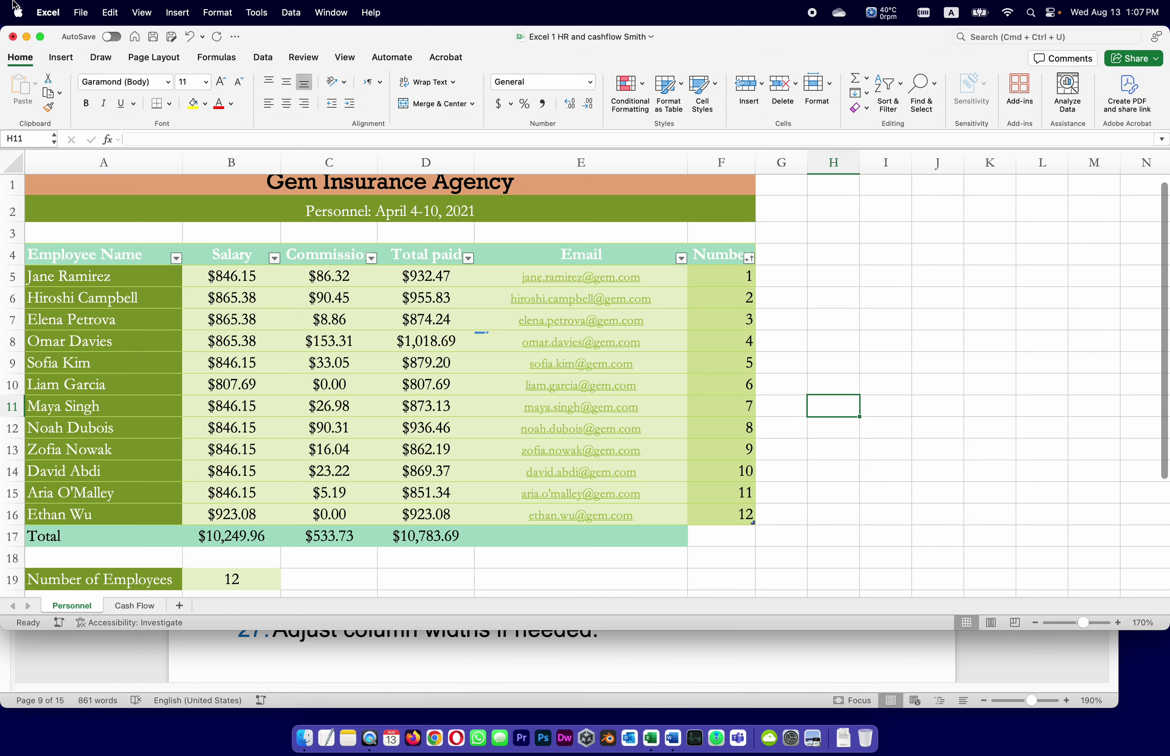
left_click(154, 37)
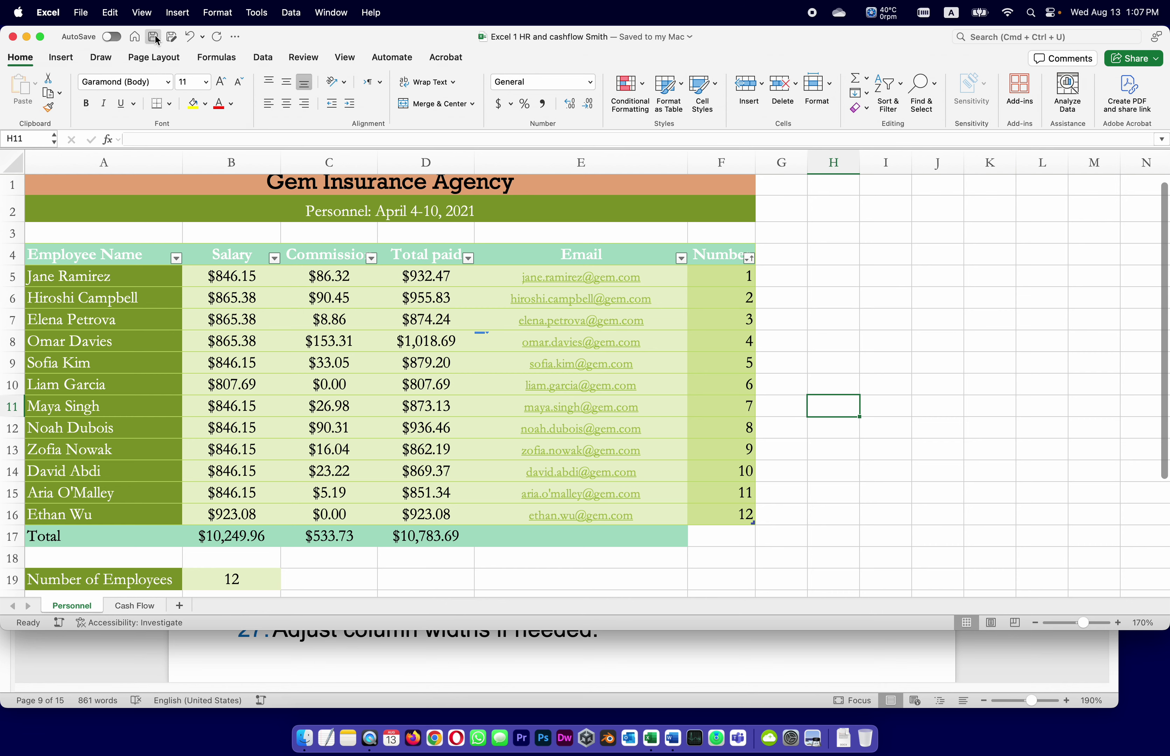
left_click(631, 653)
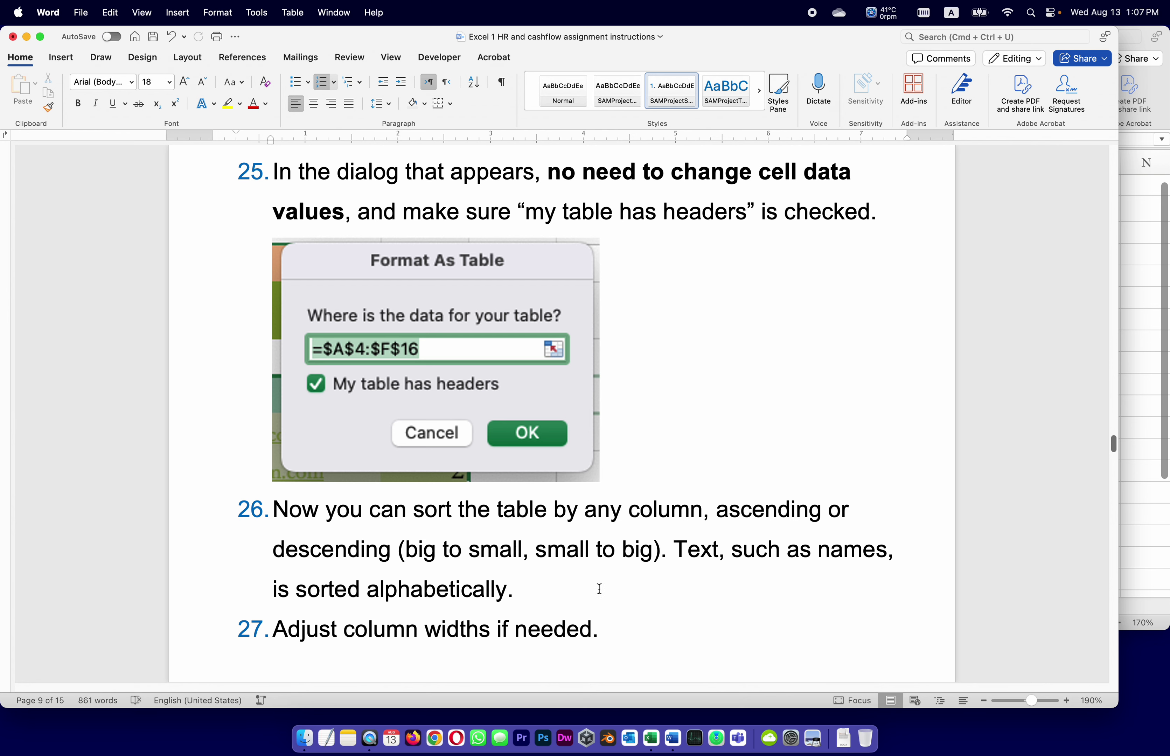
Scroll Word to the sample finished Personnel sheet, then return to the Excel workbook.
scroll(600, 590, "down", 12)
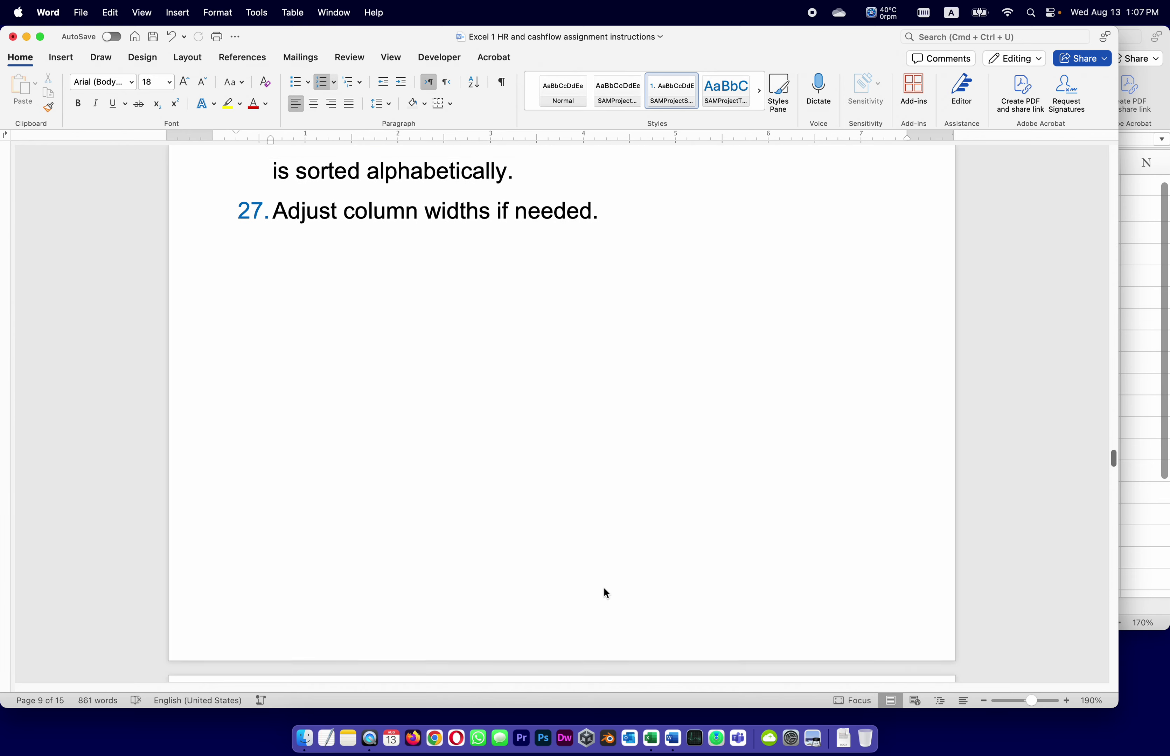
scroll(606, 593, "down", 10)
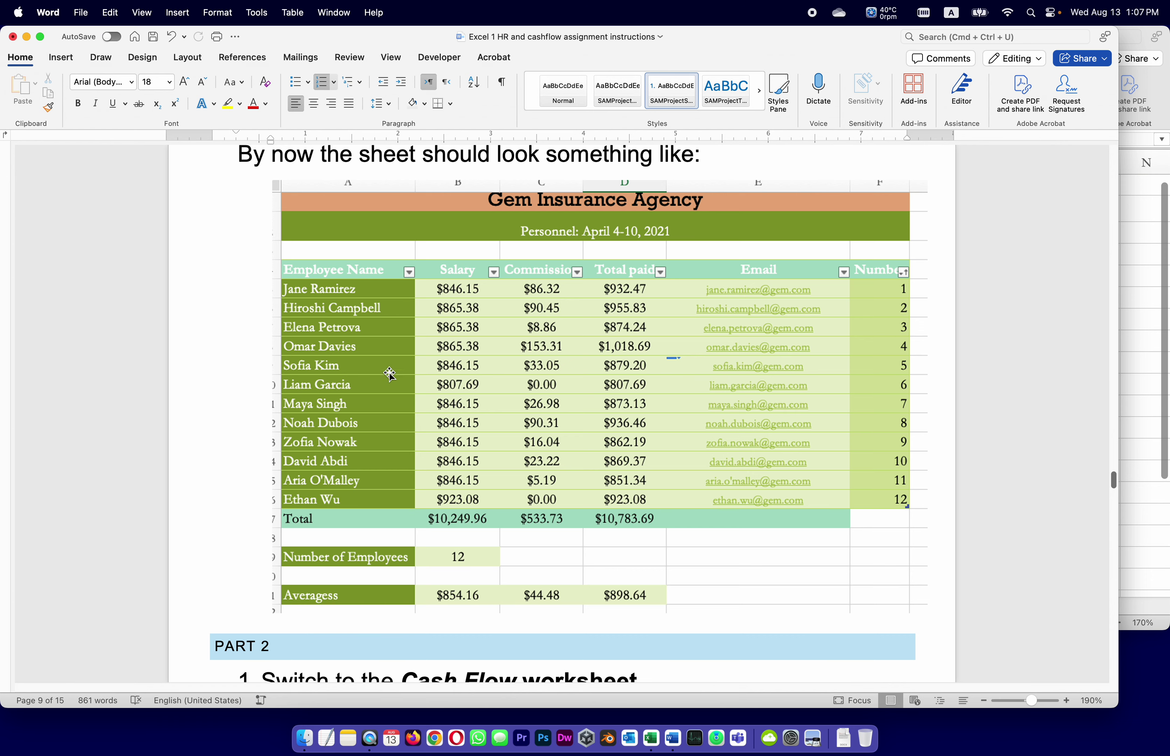
left_click(1165, 541)
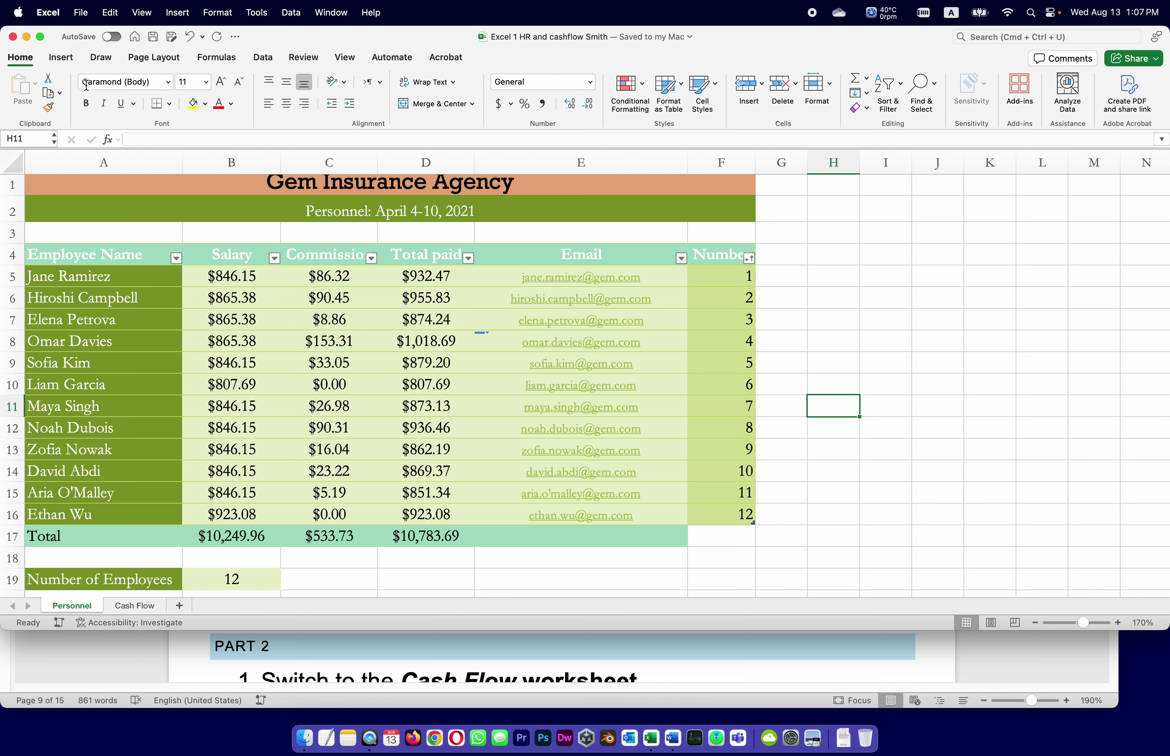